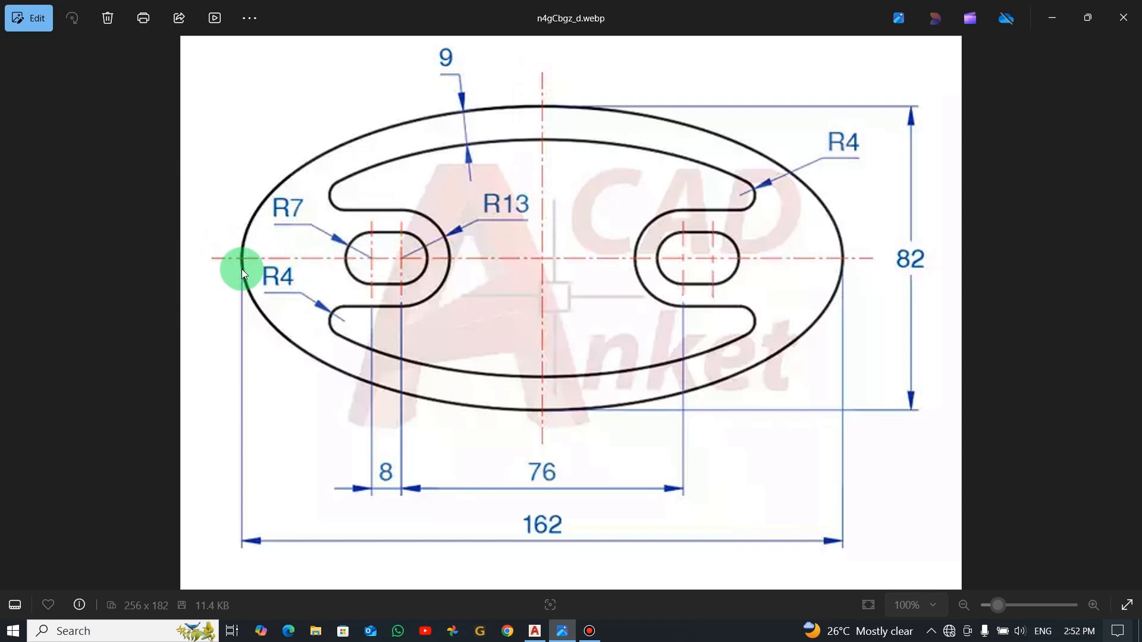
- Switch to AutoCAD and start a new blank drawing
key("alt+Tab")
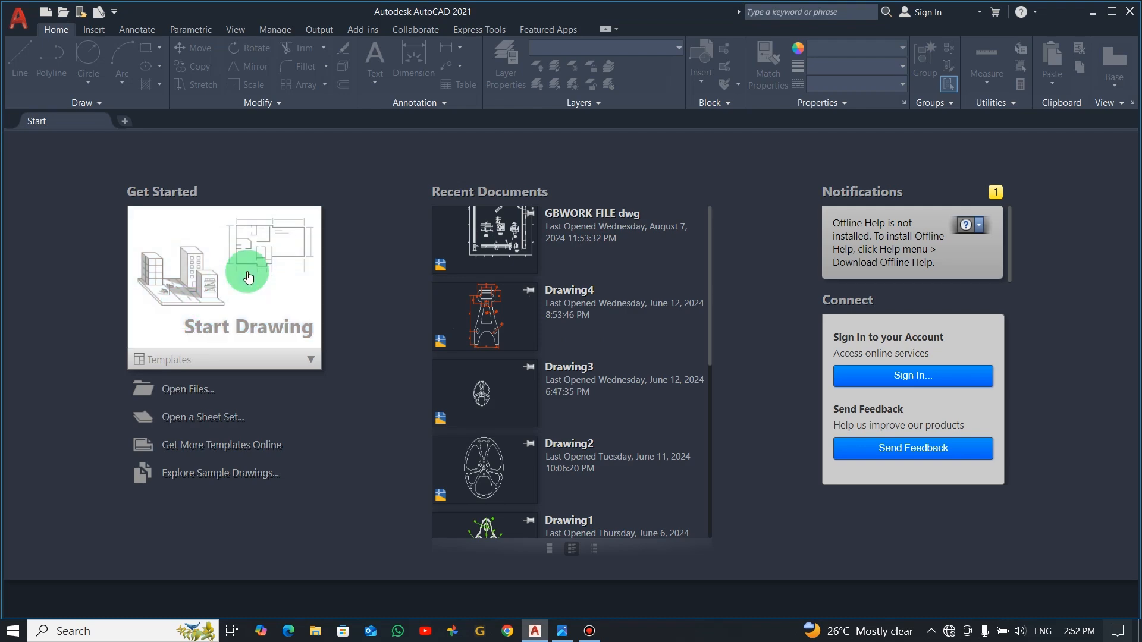
left_click(248, 278)
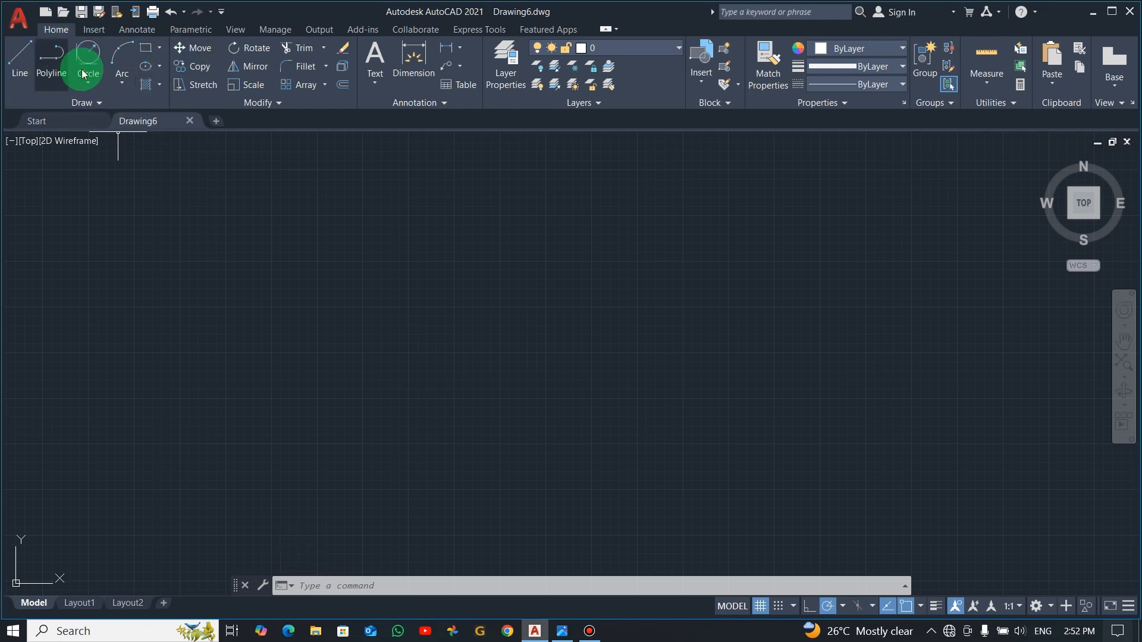
- Draw the outer ellipse from its center with a vertical semi-axis of 41 and a horizontal semi-axis of 81, following the reference image
left_click(159, 66)
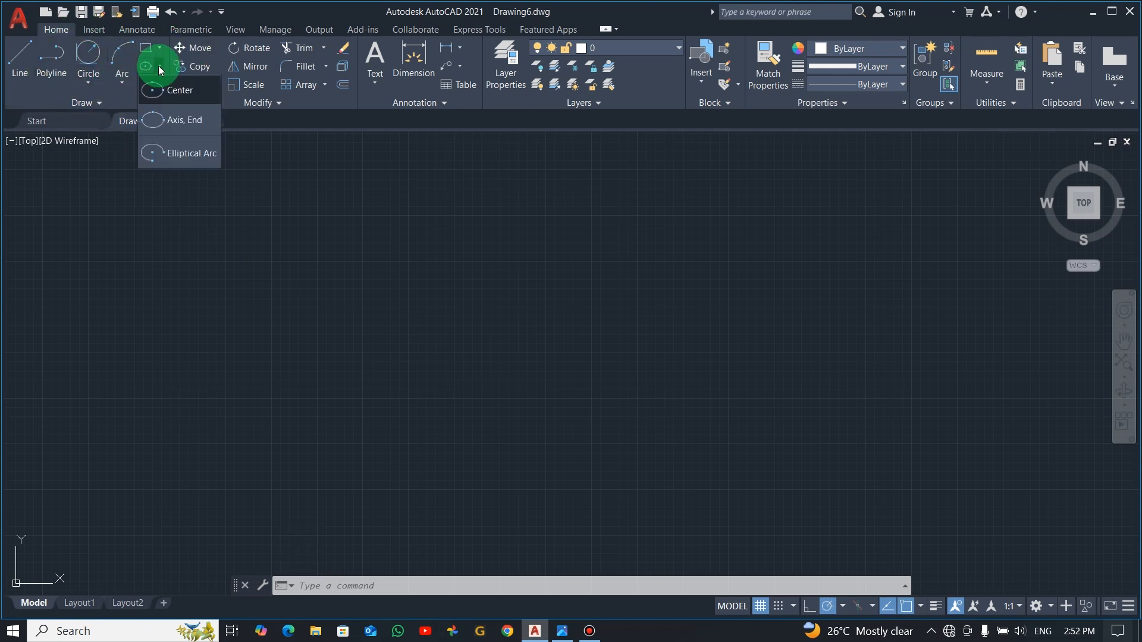
left_click(176, 92)
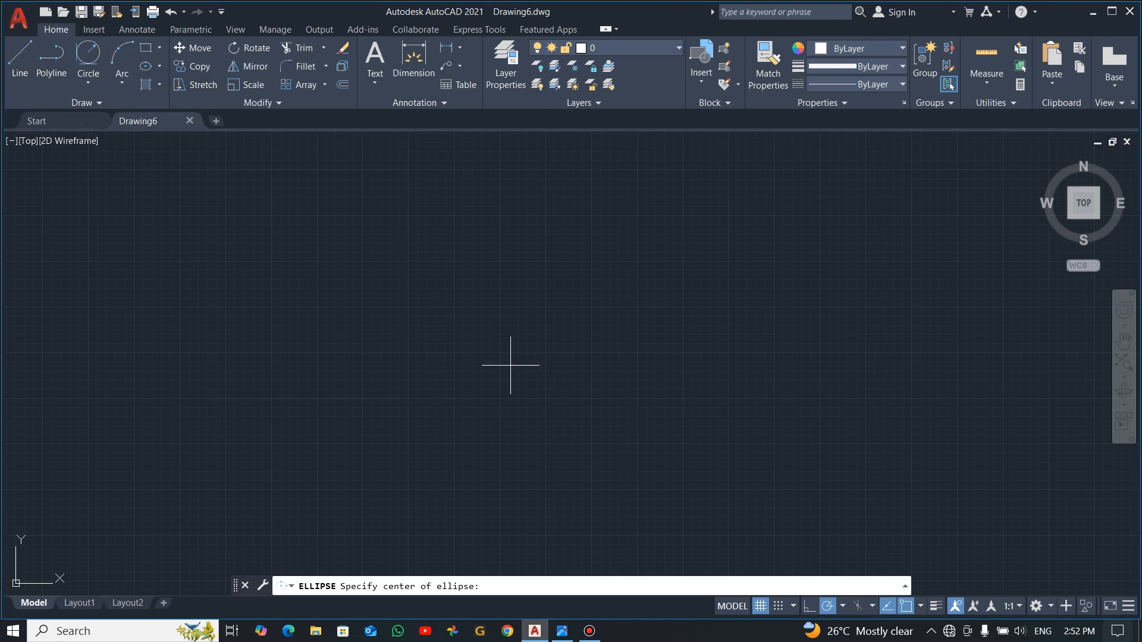
left_click(581, 343)
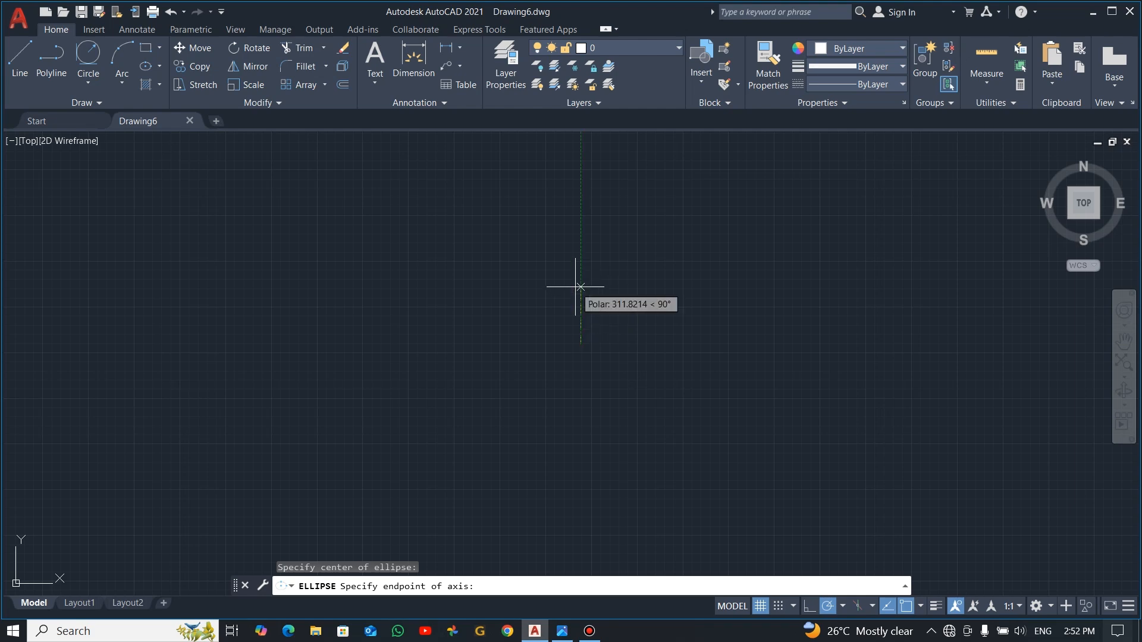
key("alt+Tab")
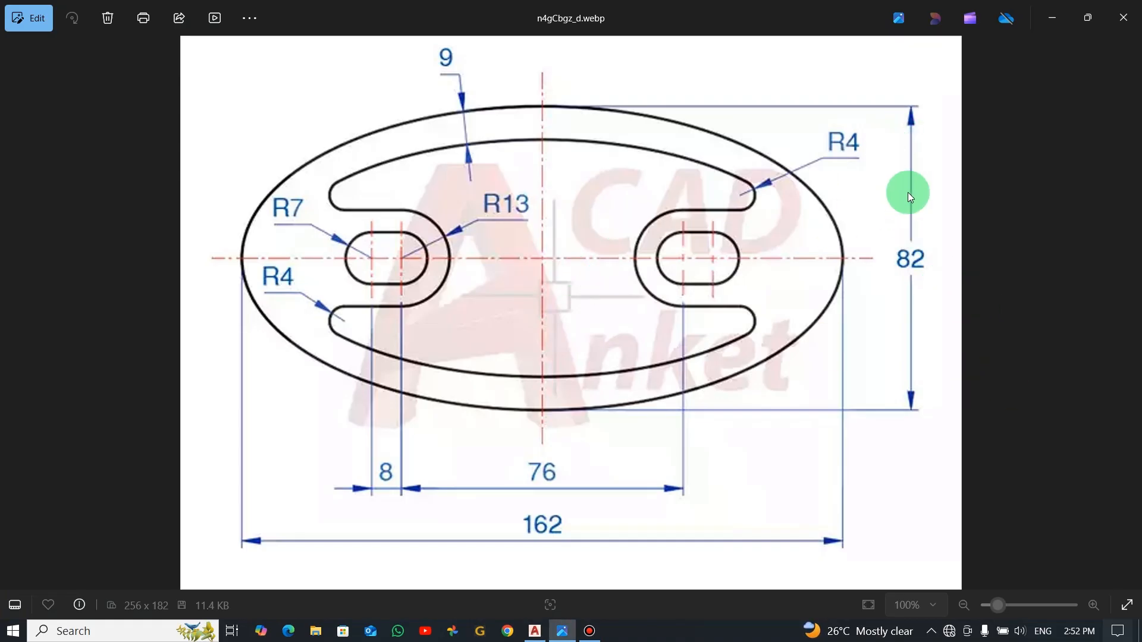
key("alt+Tab")
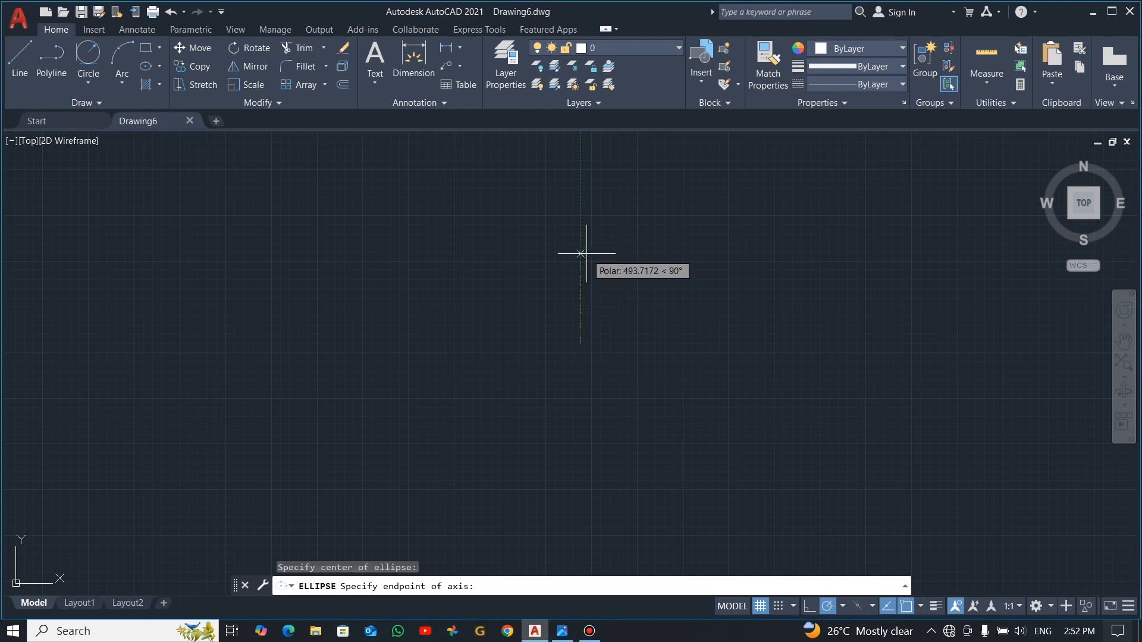
type("41")
key("Return")
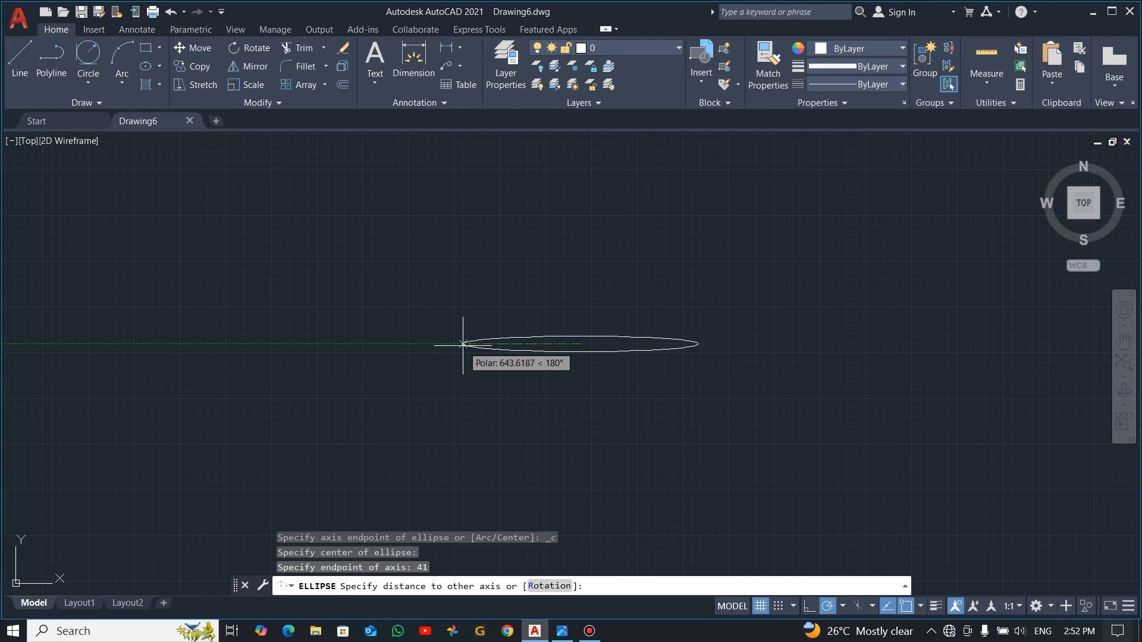
key("alt+Tab")
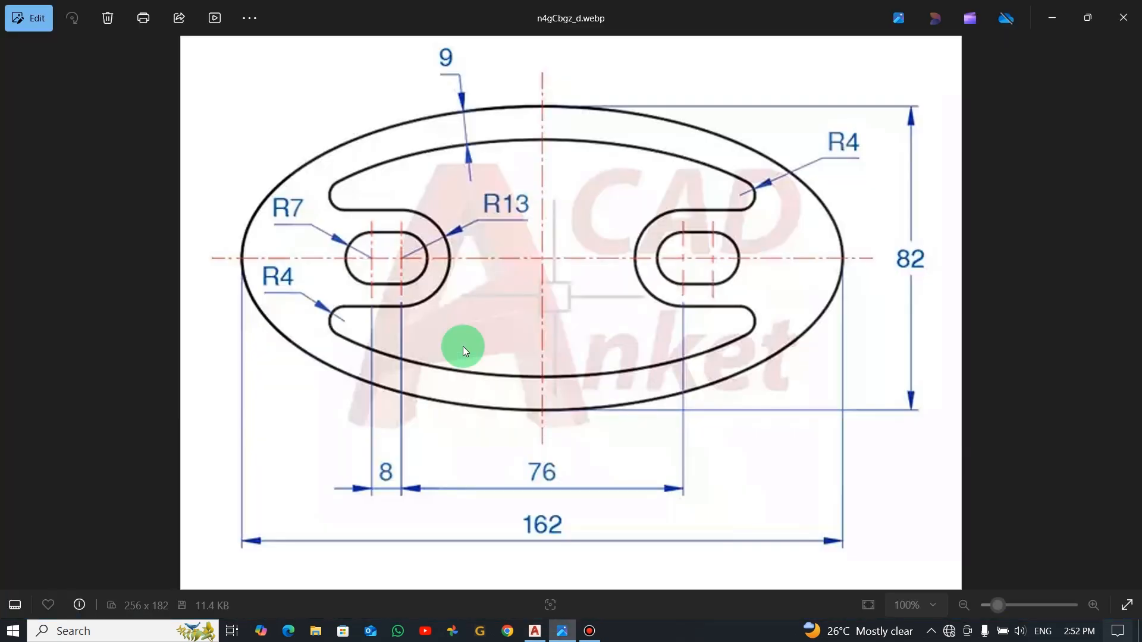
key("alt+Tab")
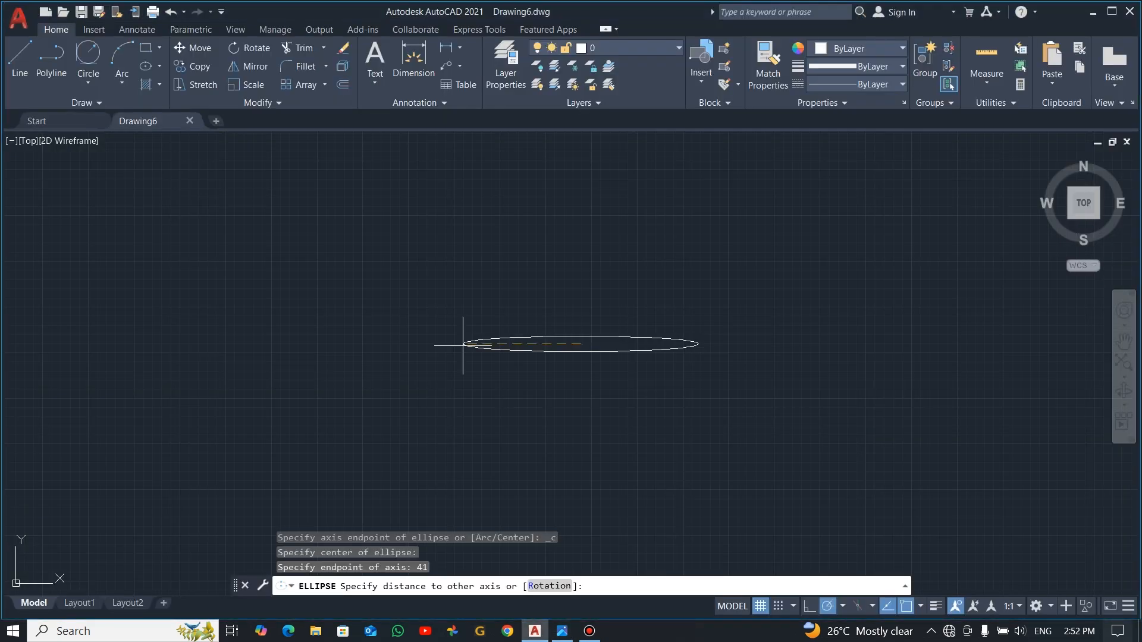
type("81")
key("Return")
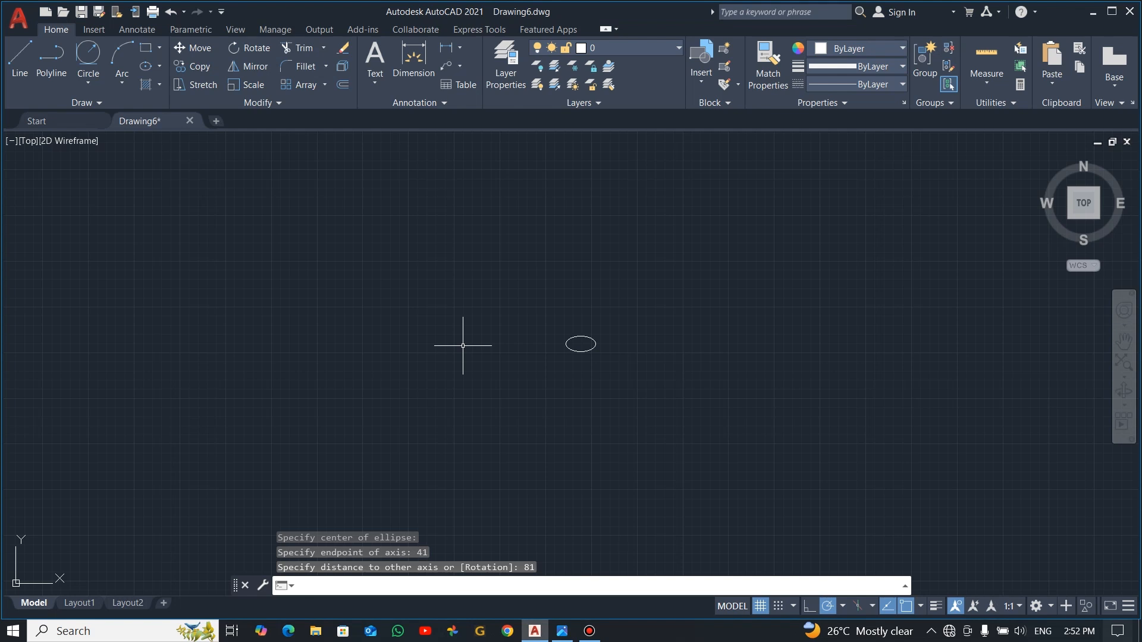
- Offset the outer ellipse inward by 9
scroll(583, 347, "up", 8)
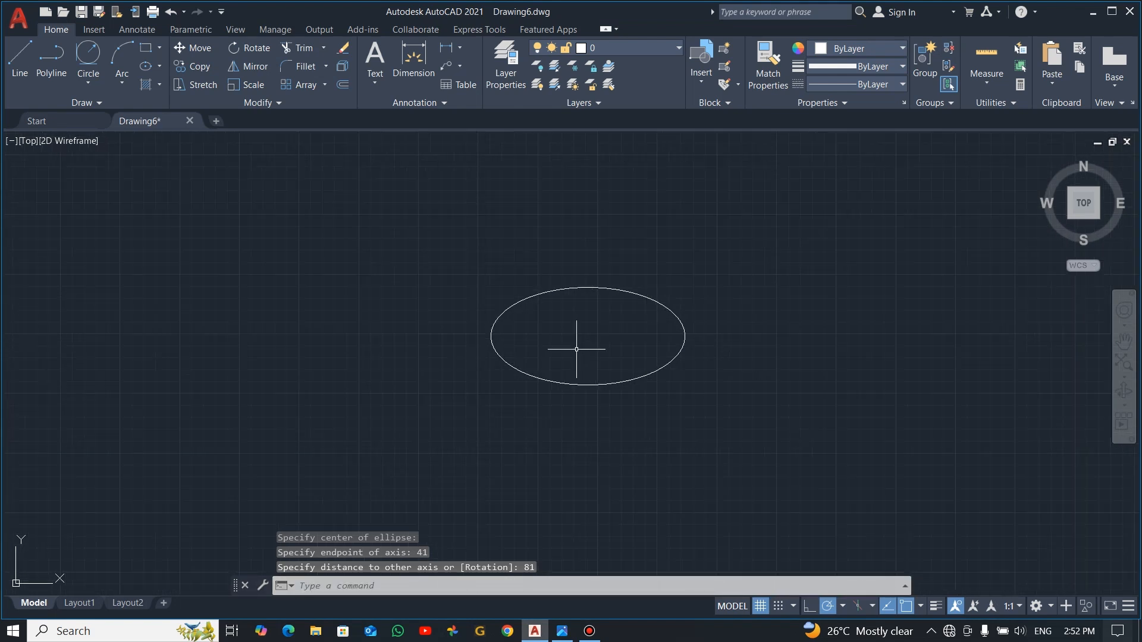
scroll(570, 369, "up", 2)
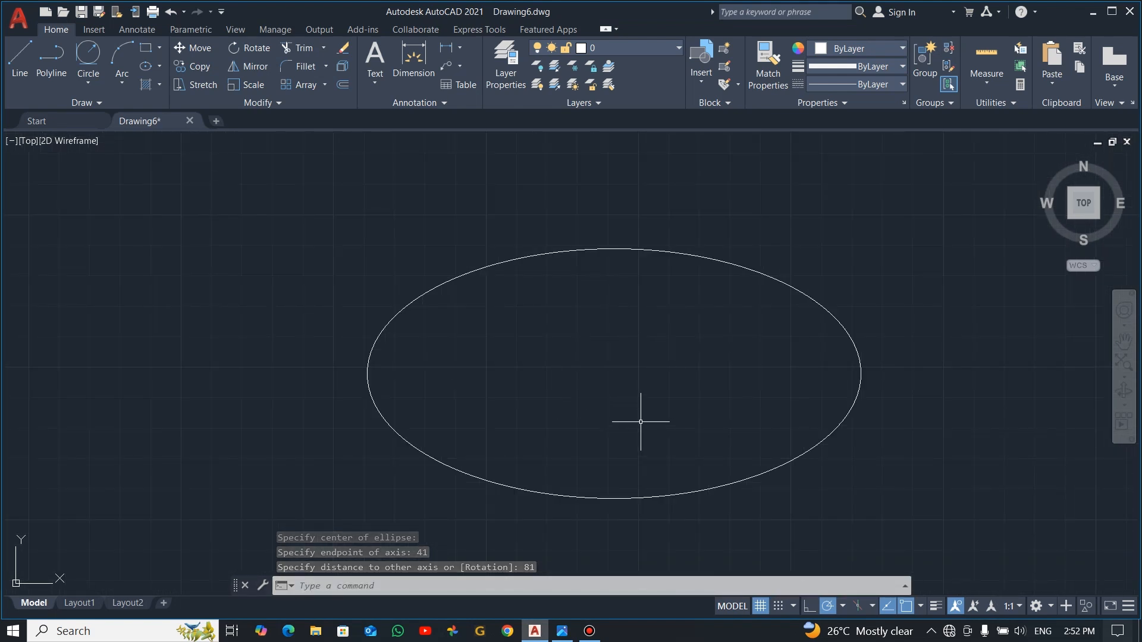
key("alt+Tab")
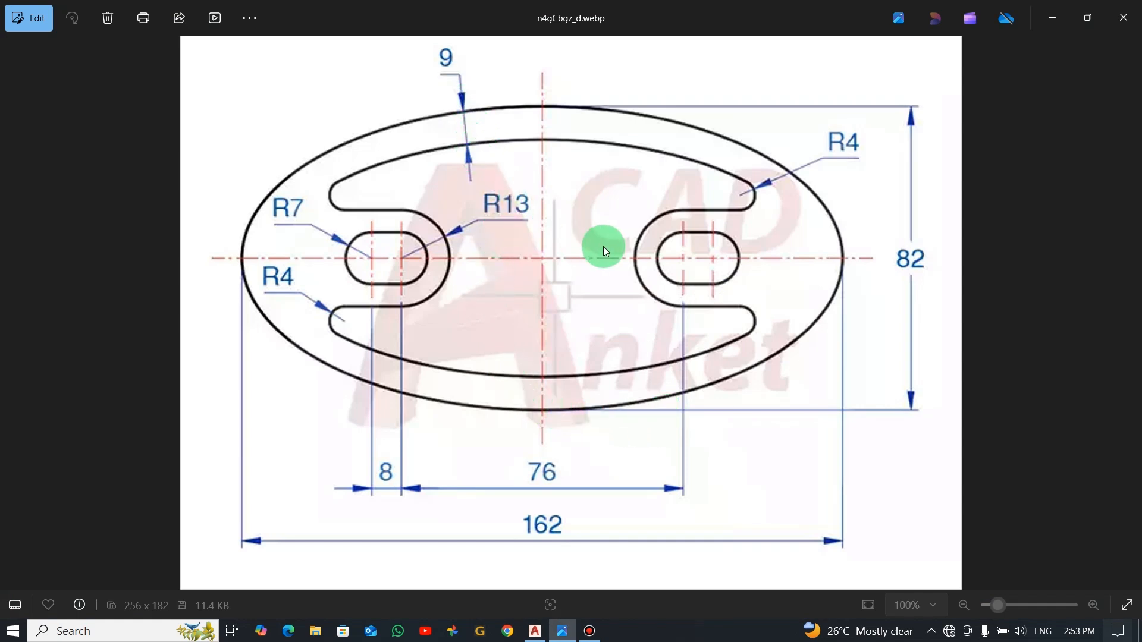
key("alt+Tab")
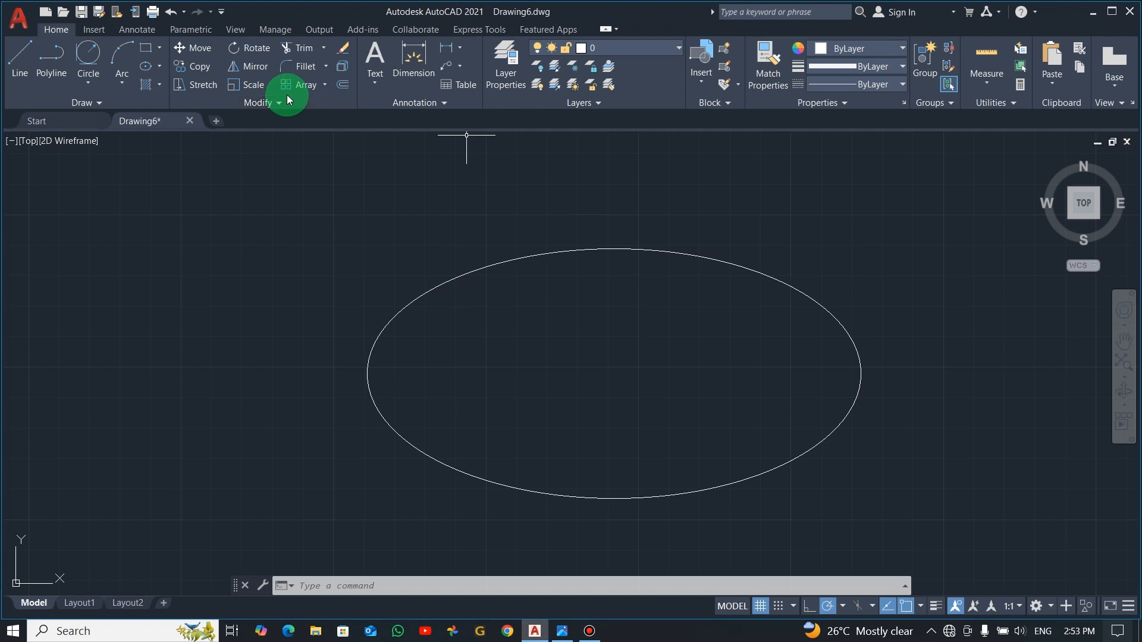
left_click(343, 85)
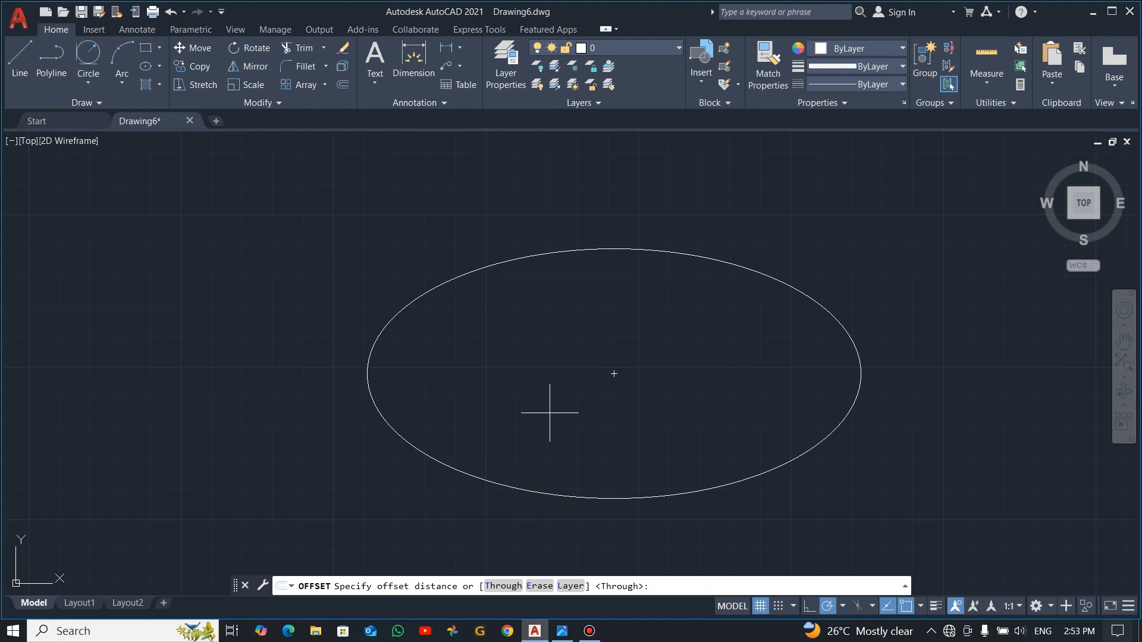
type("9")
key("Return")
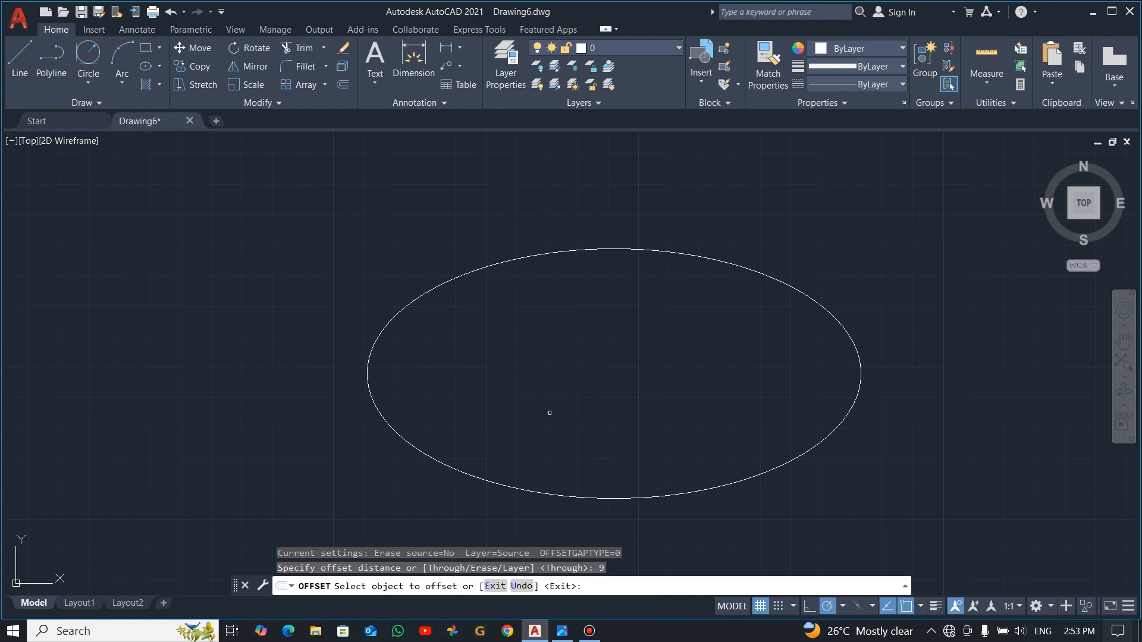
left_click(543, 254)
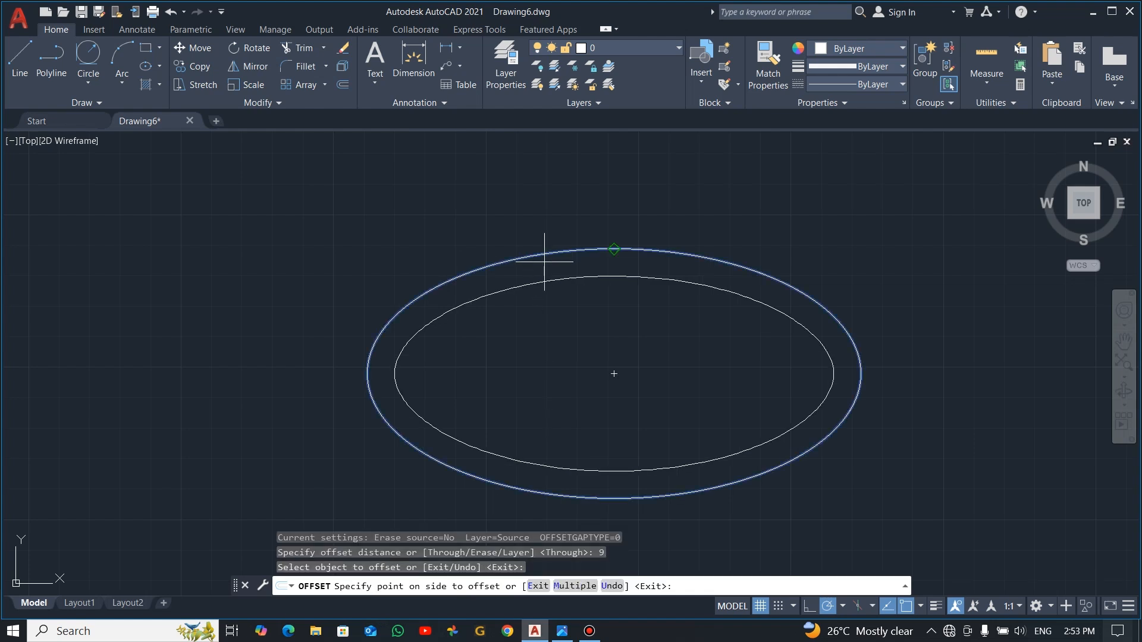
left_click(551, 310)
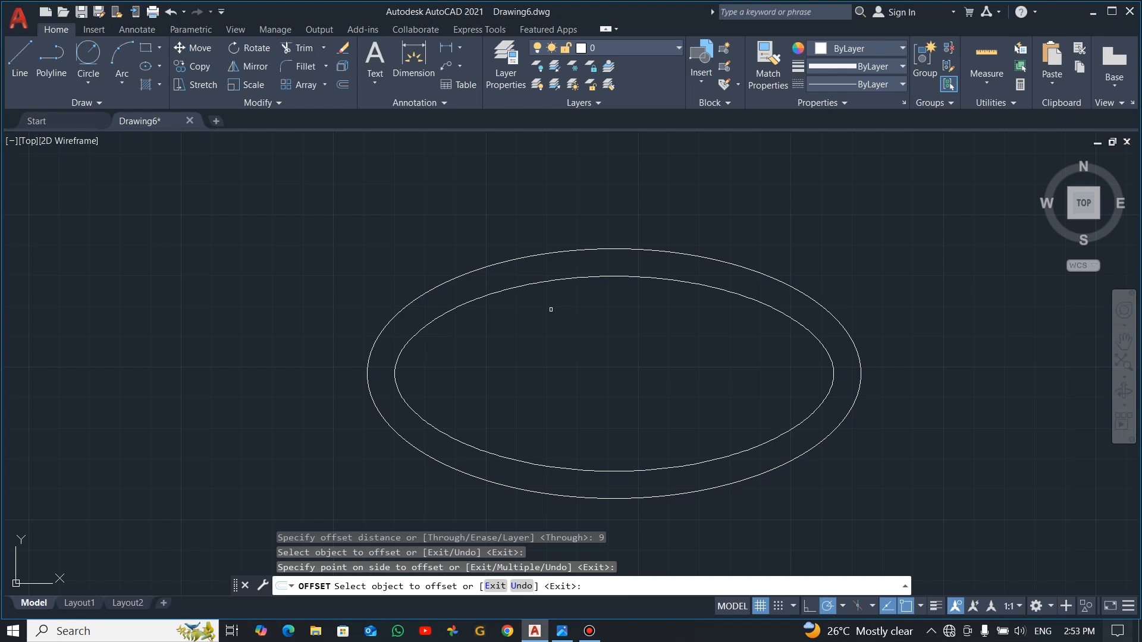
key("Escape")
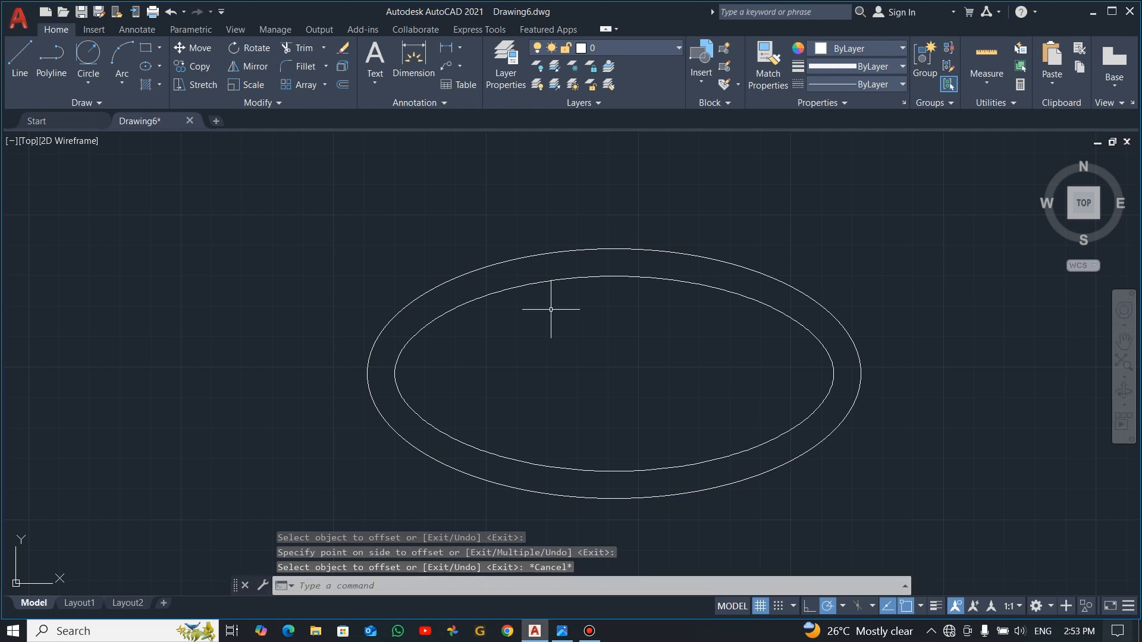
- Draw a circle of radius 13 centered 38 to the right of the ellipse center on the horizontal axis
key("alt+Tab")
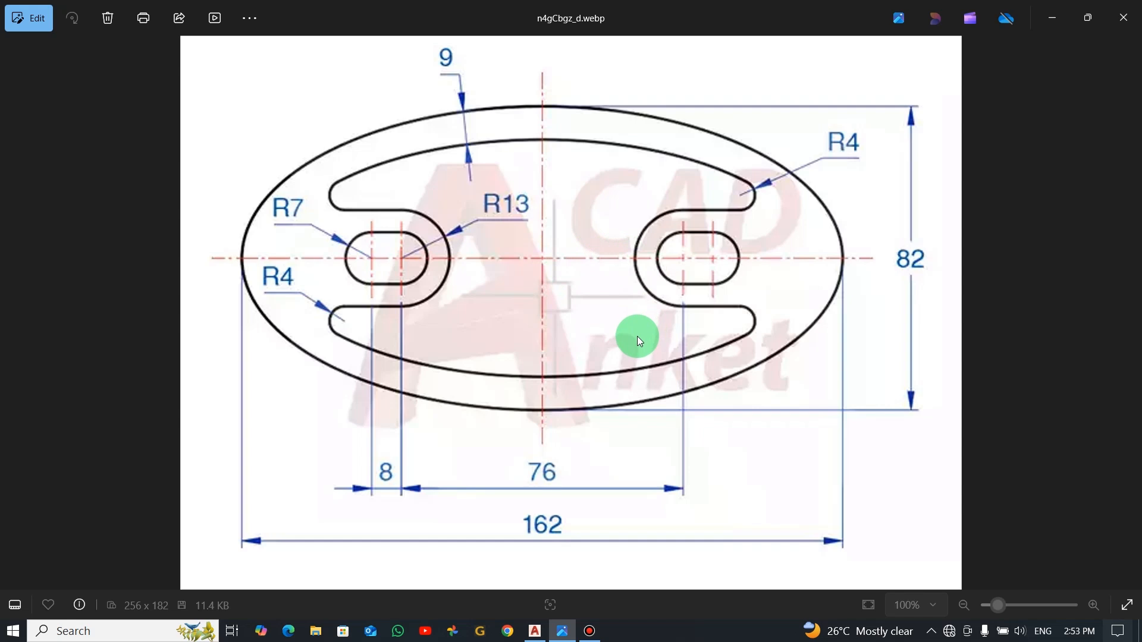
key("alt+Tab")
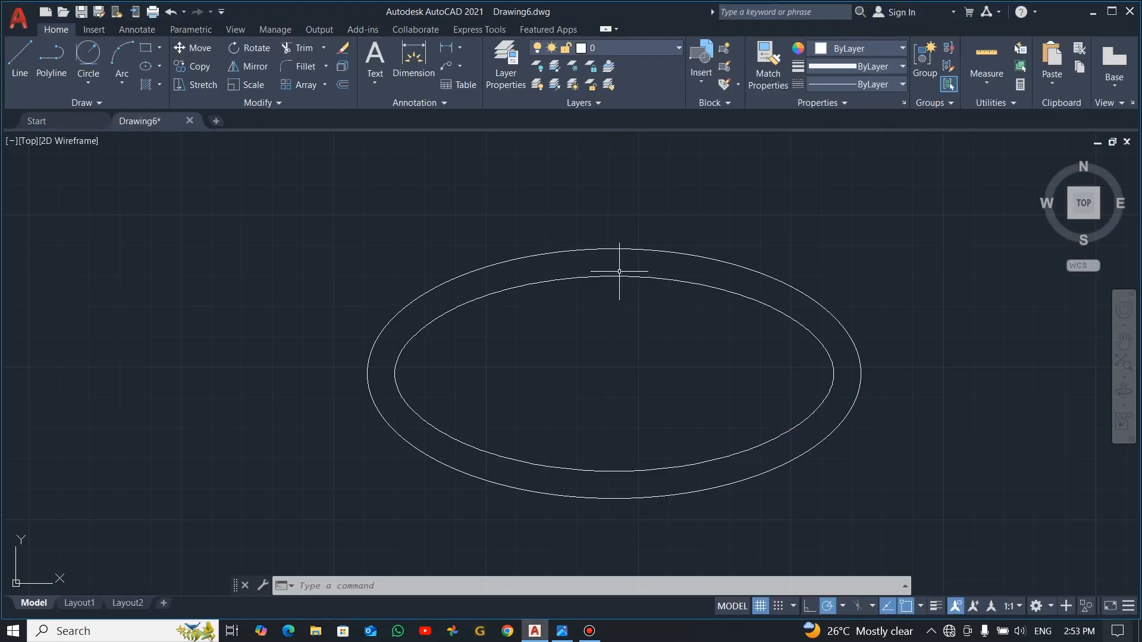
left_click(93, 88)
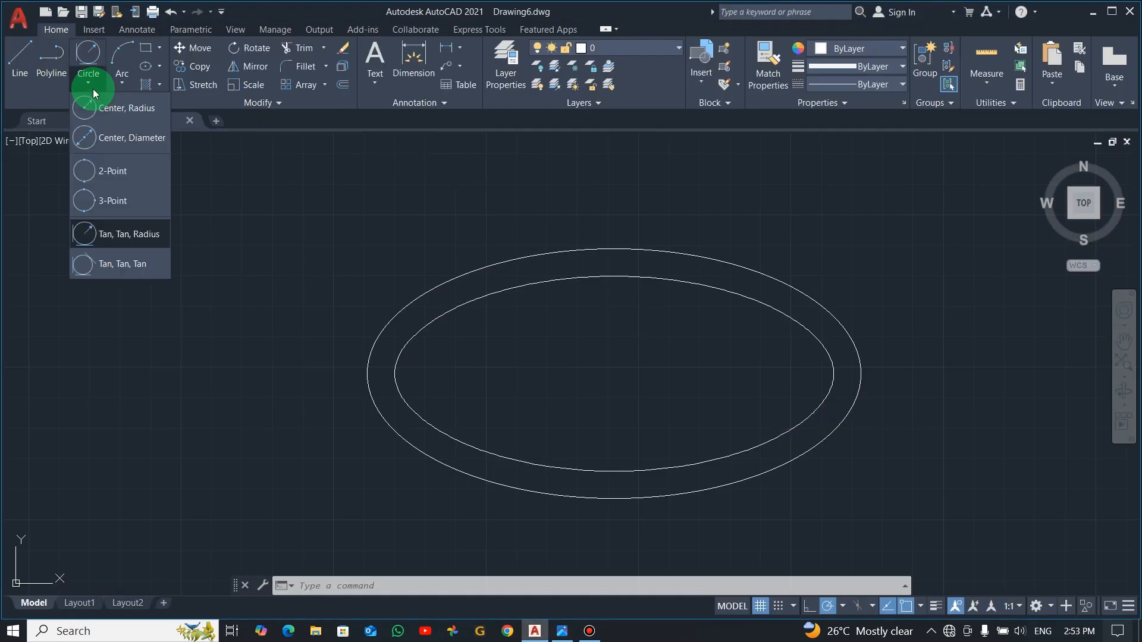
left_click(128, 110)
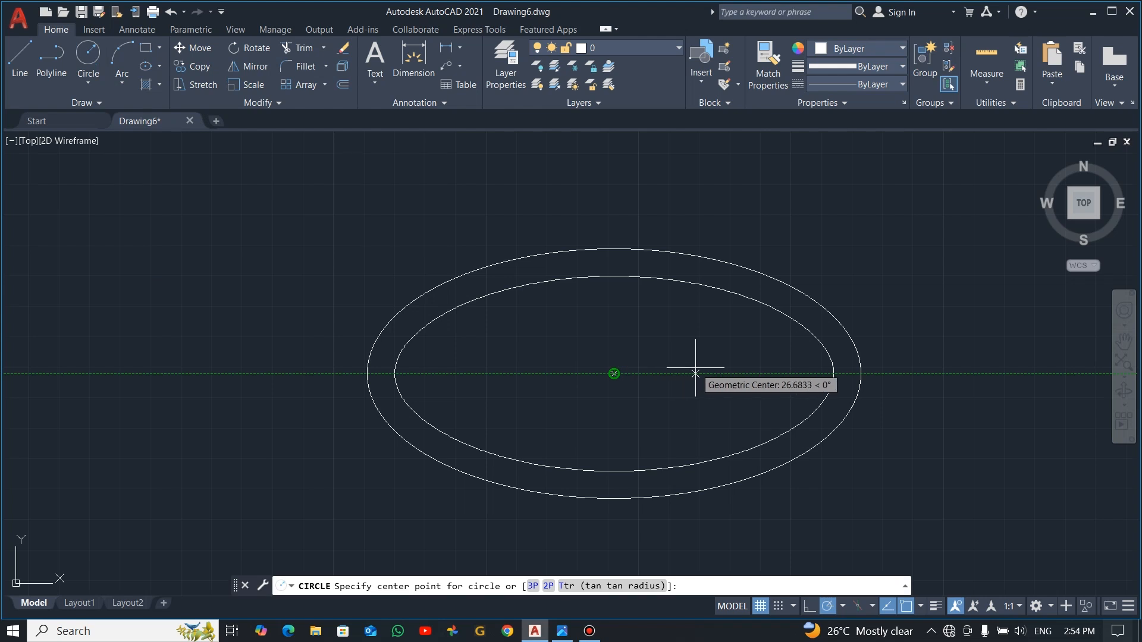
type("38")
key("Return")
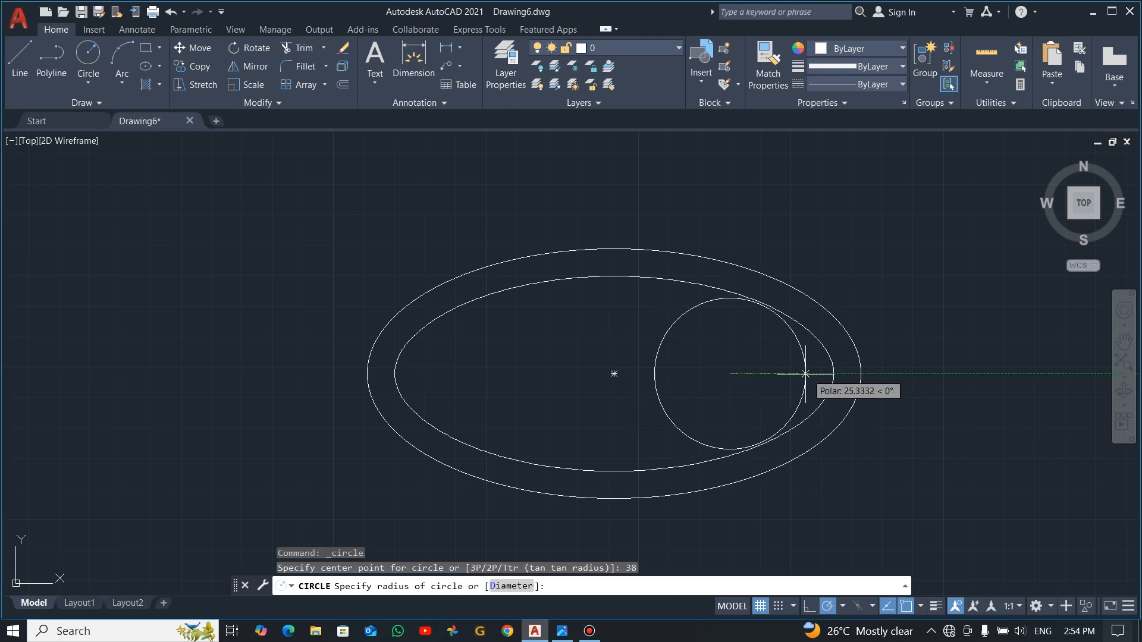
key("alt+Tab")
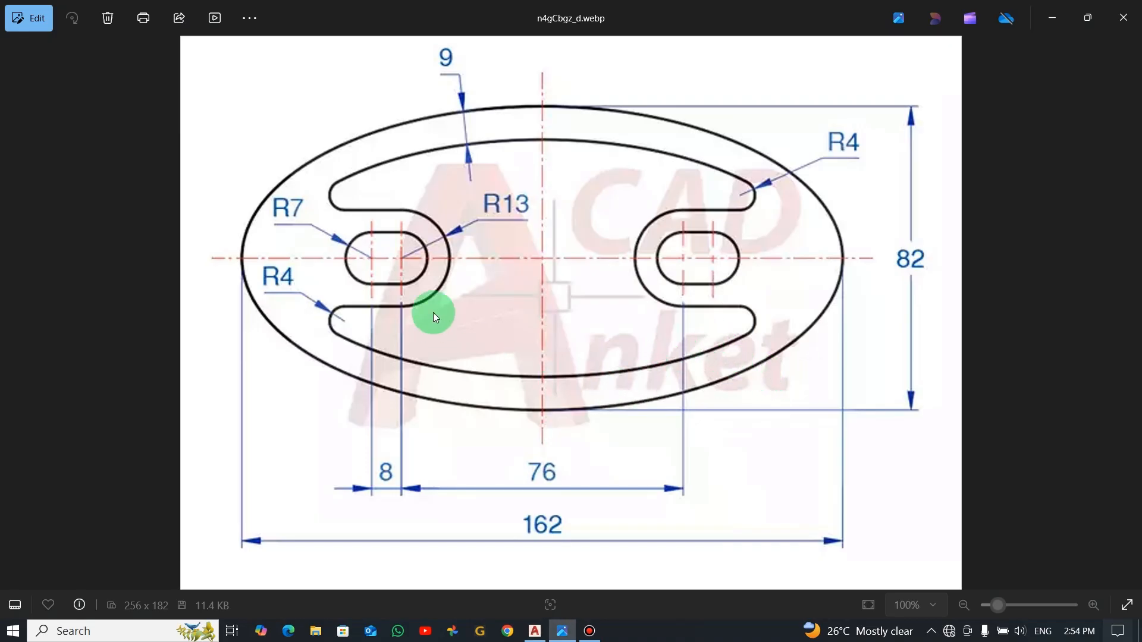
key("alt+Tab")
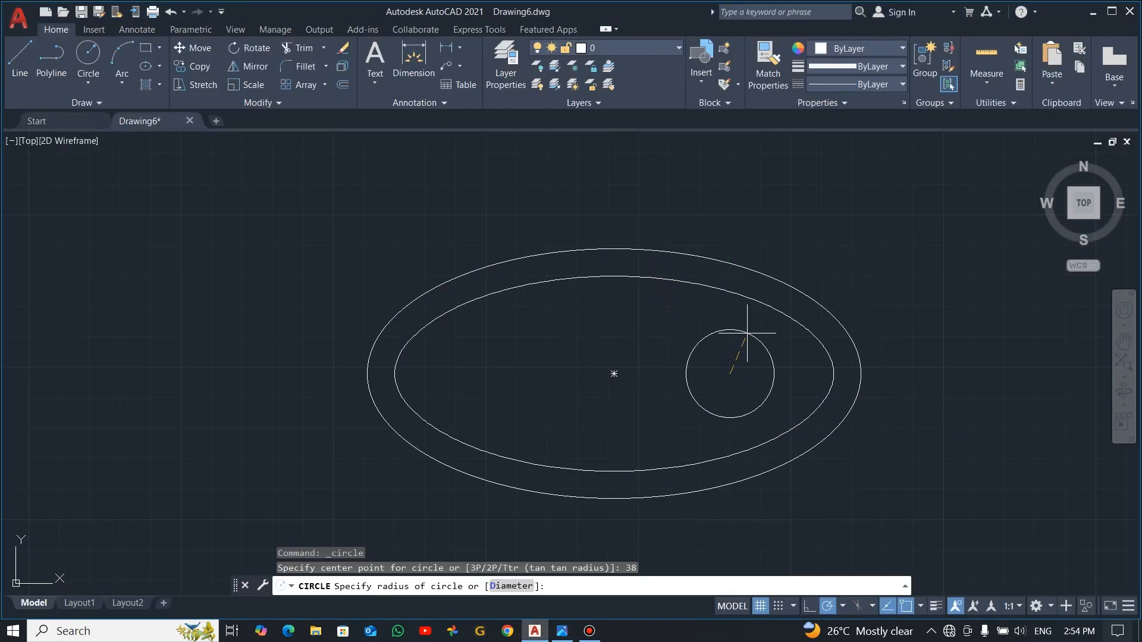
type("13")
key("Return")
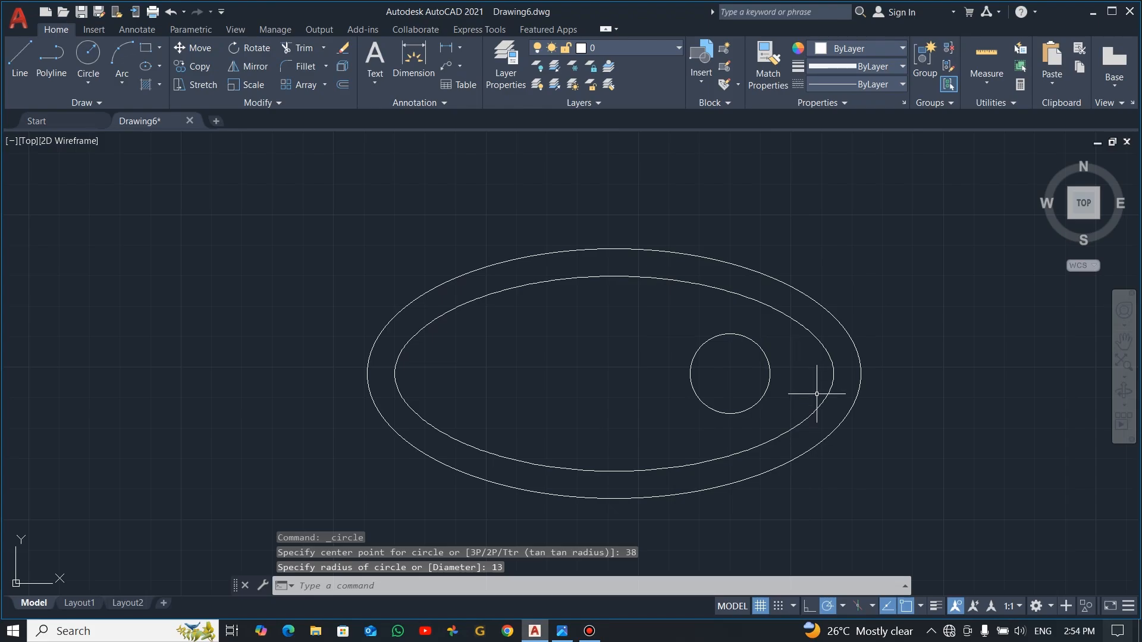
- Draw a circle of radius 7 concentric with the radius 13 circle
key("alt+Tab")
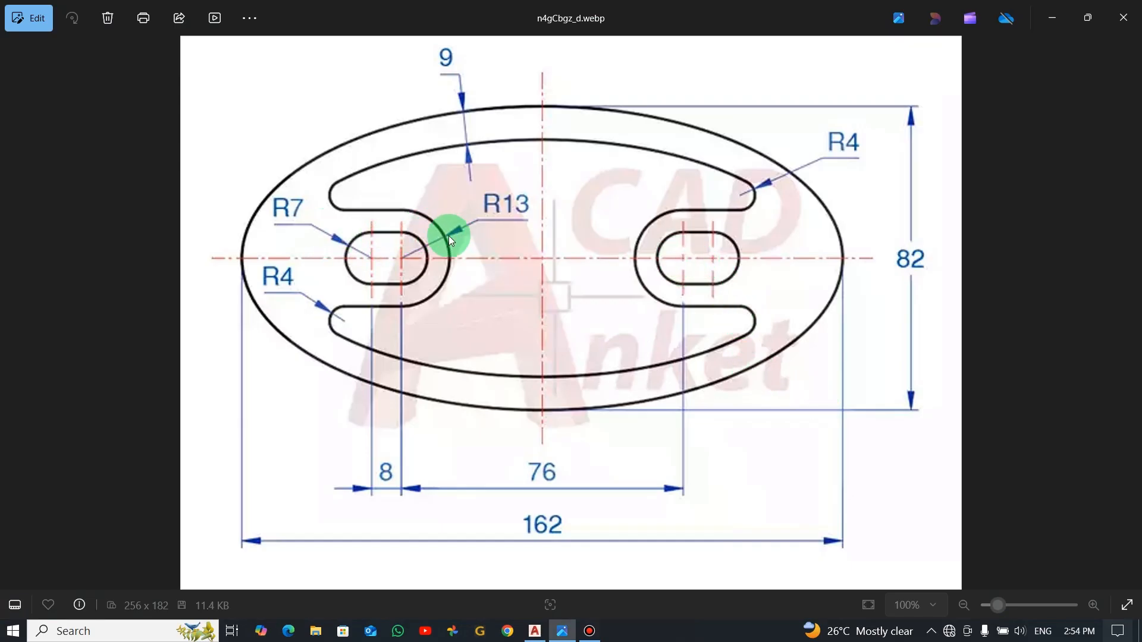
key("alt+Tab")
left_click(530, 298)
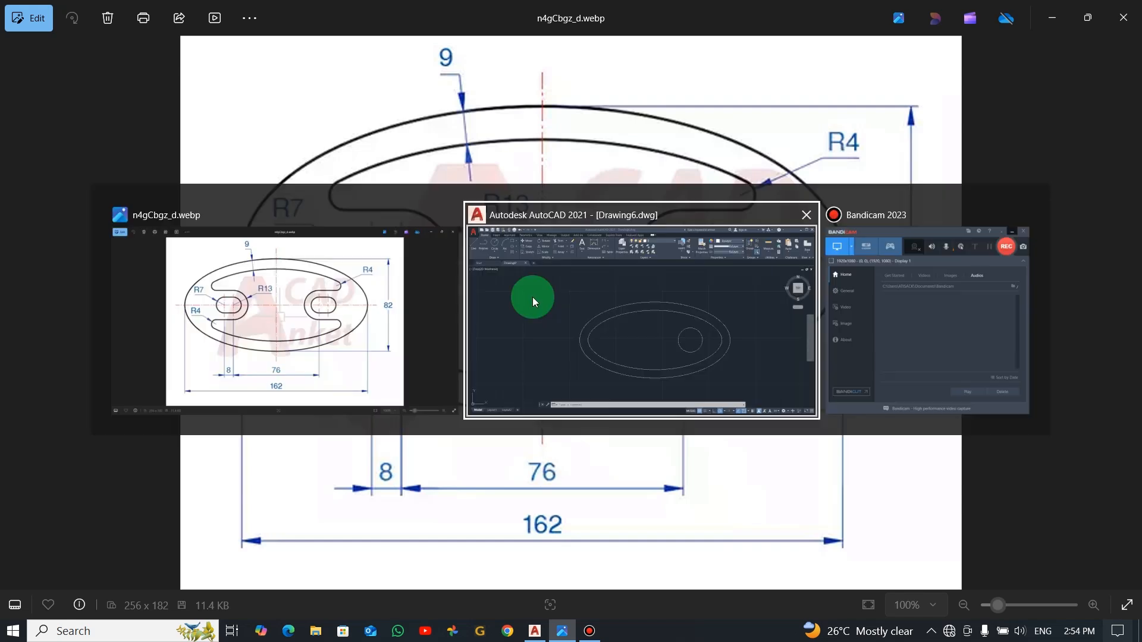
left_click(88, 54)
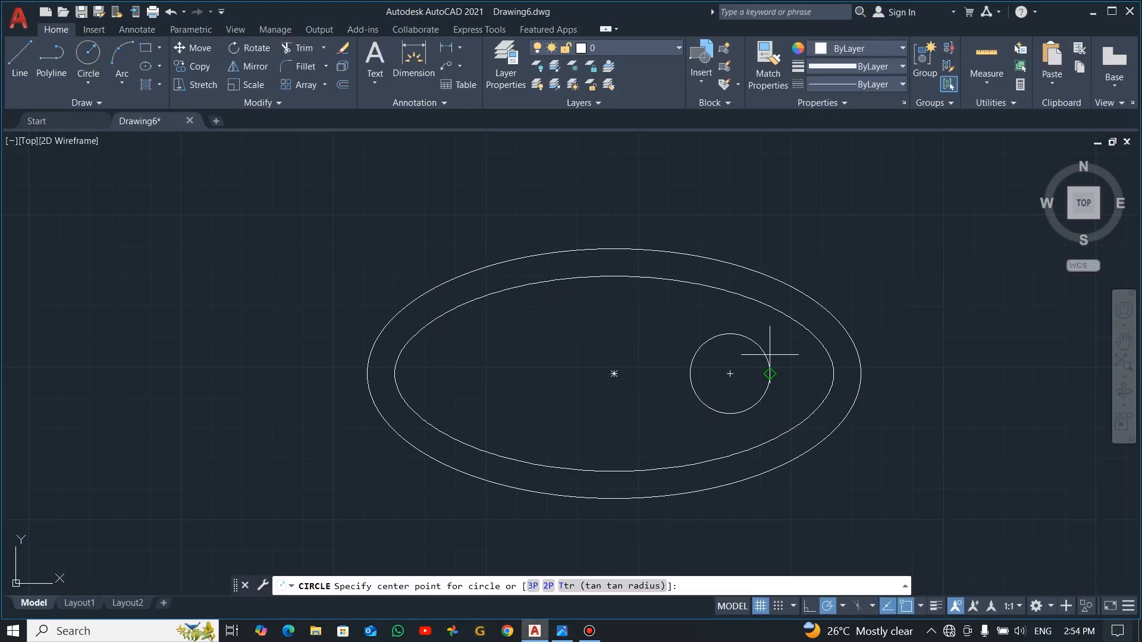
left_click(731, 374)
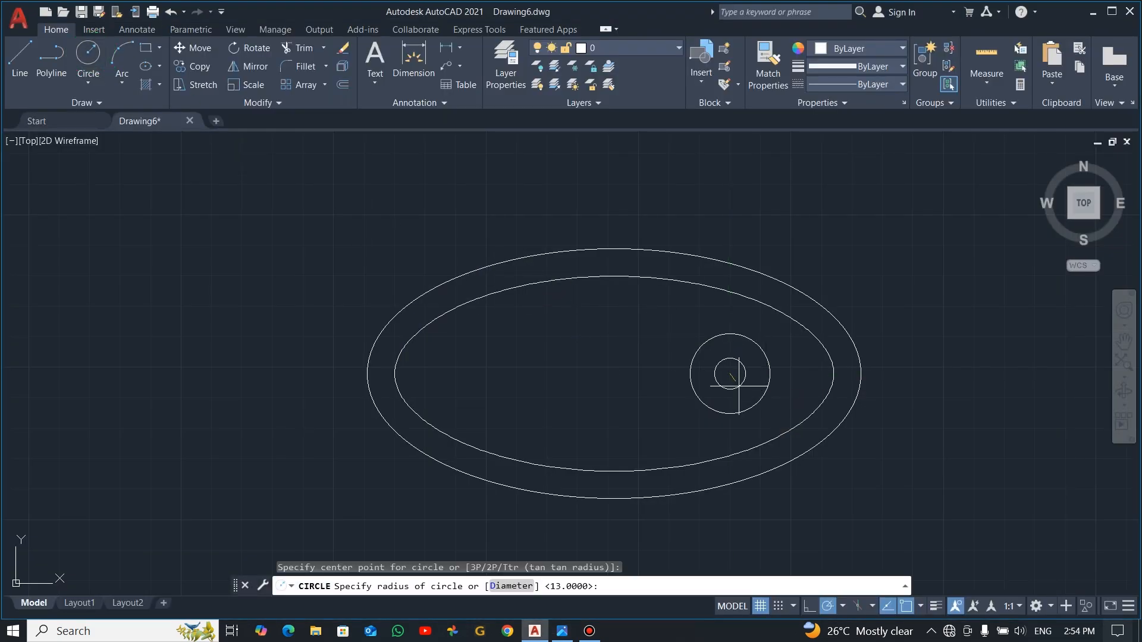
type("7")
key("Return")
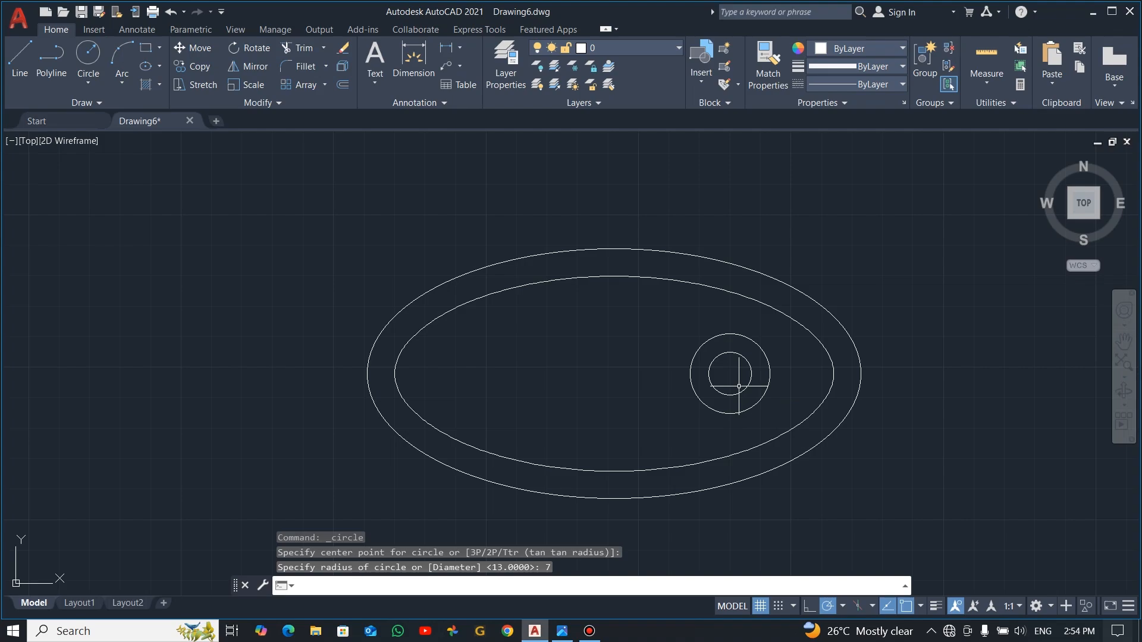
- Following the reference image, copy the radius 7 circle 8 units horizontally to the right
key("alt+Tab")
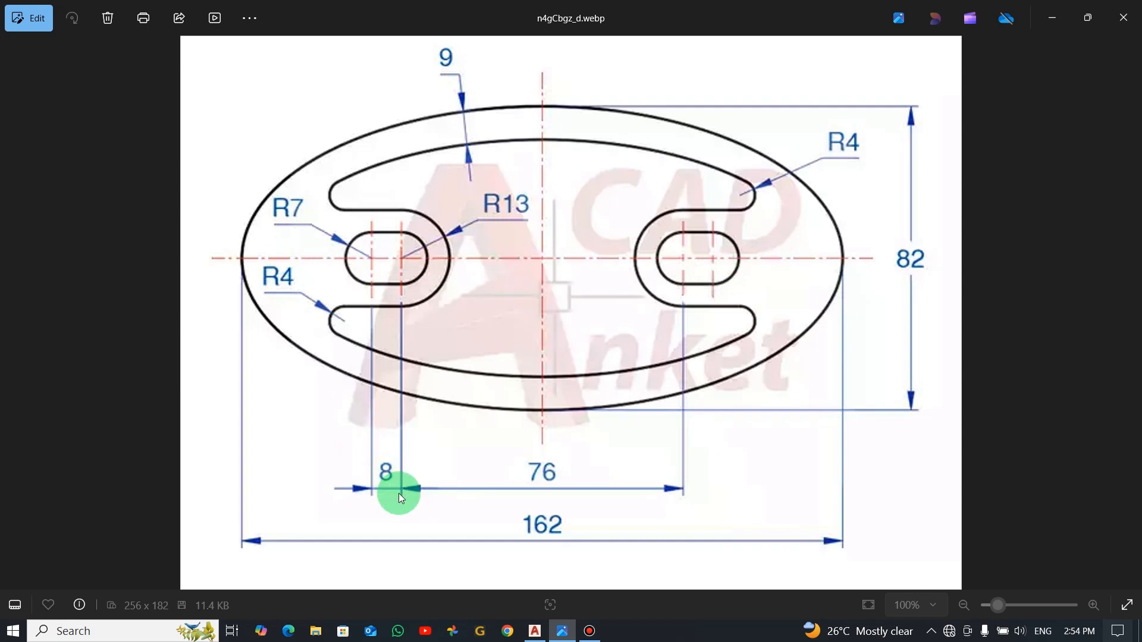
key("alt+Tab")
left_click(749, 363)
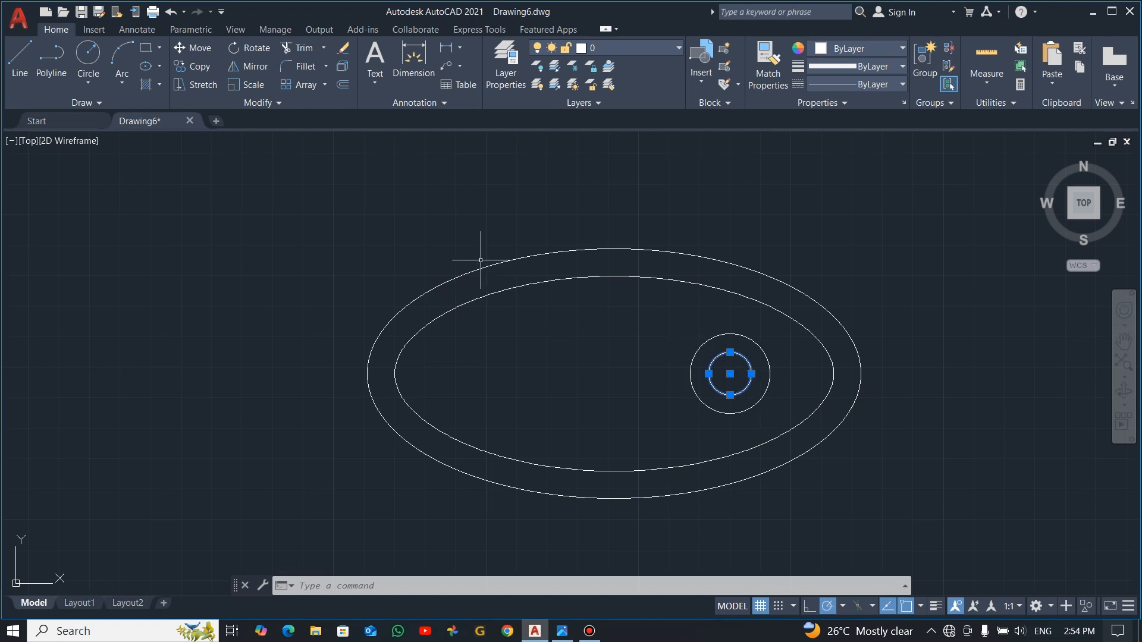
left_click(192, 66)
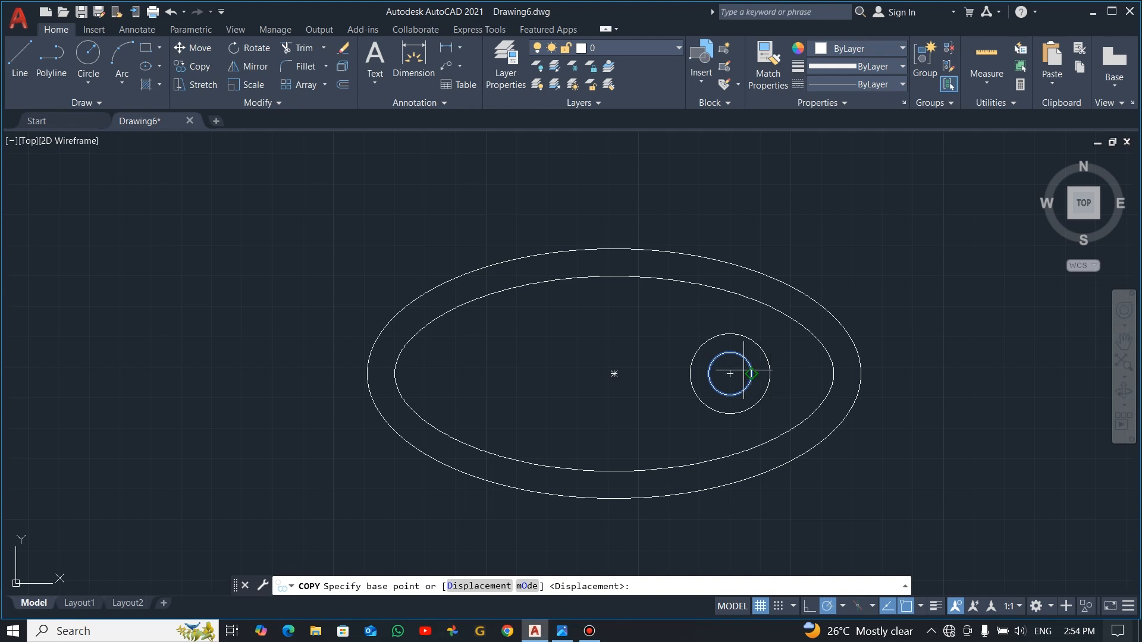
left_click(682, 317)
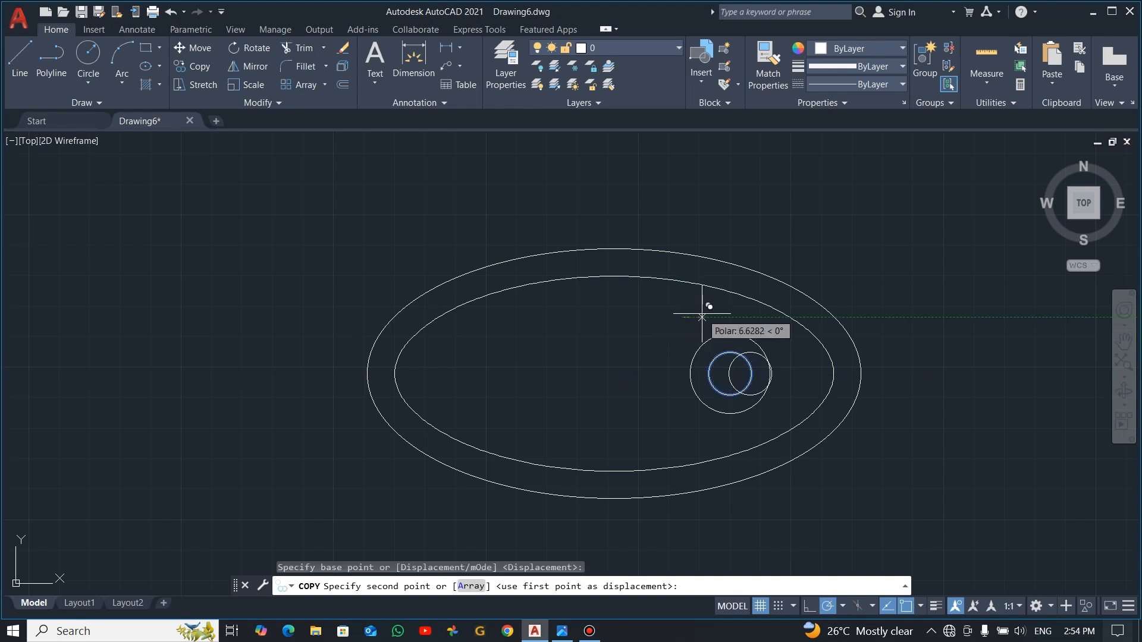
type("8")
key("Return")
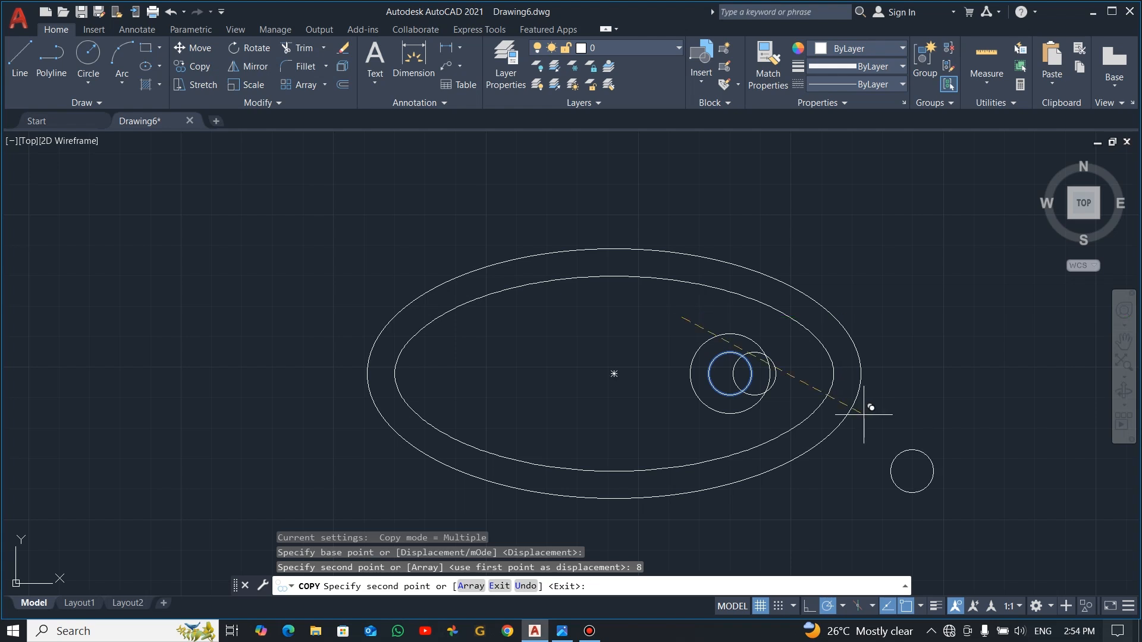
key("Escape")
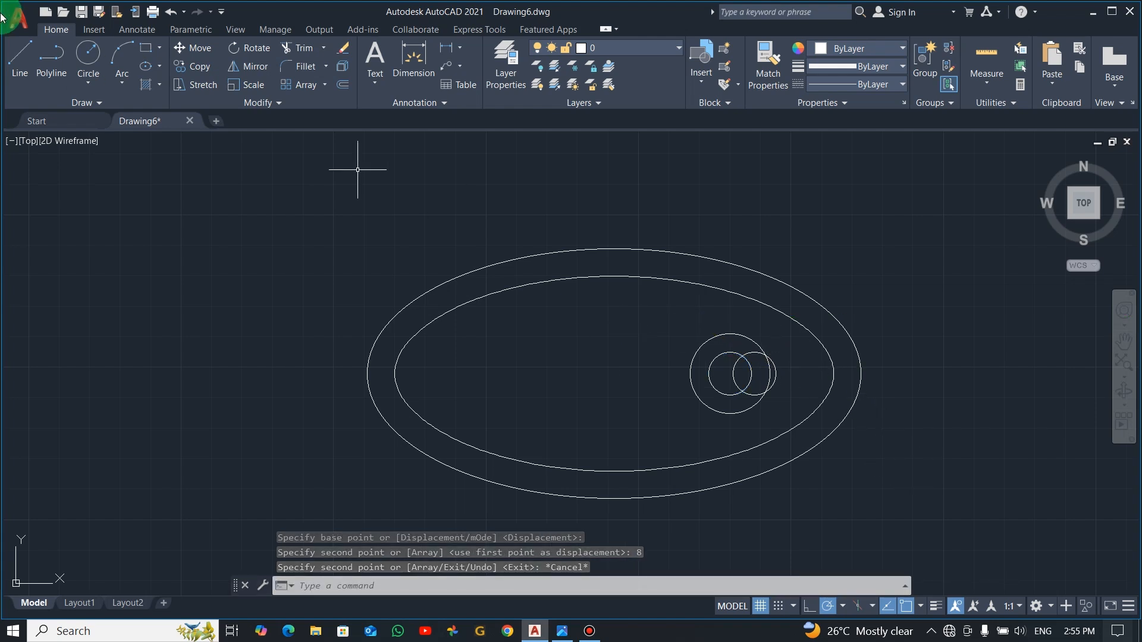
- Draw a horizontal line joining the top quadrants of the two radius 7 circles
left_click(21, 58)
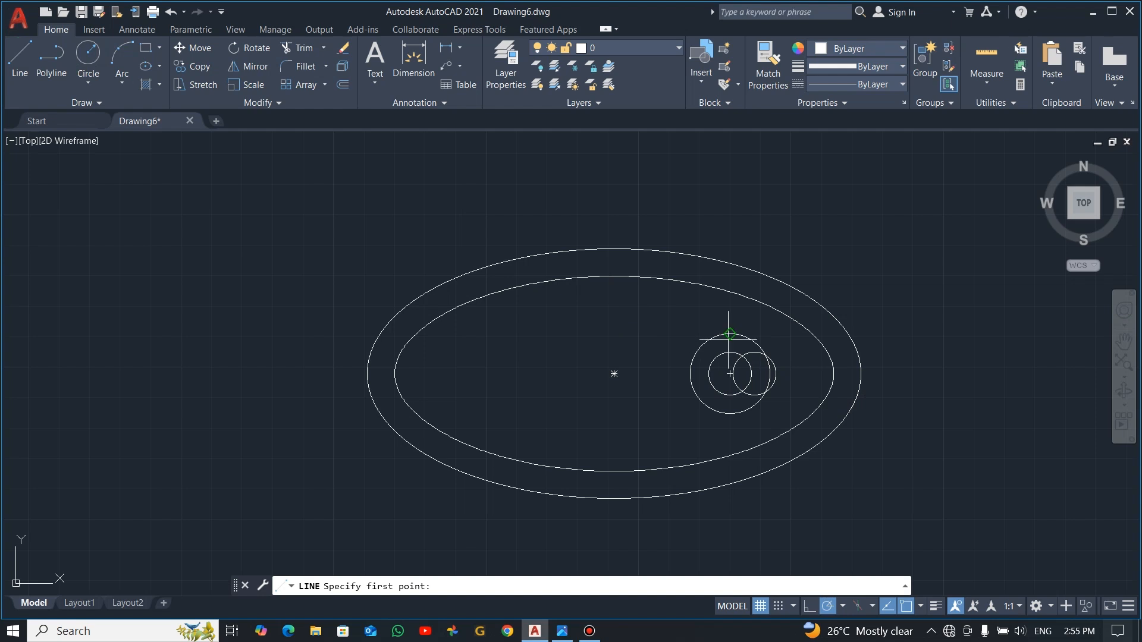
scroll(728, 340, "up", 5)
left_click(735, 387)
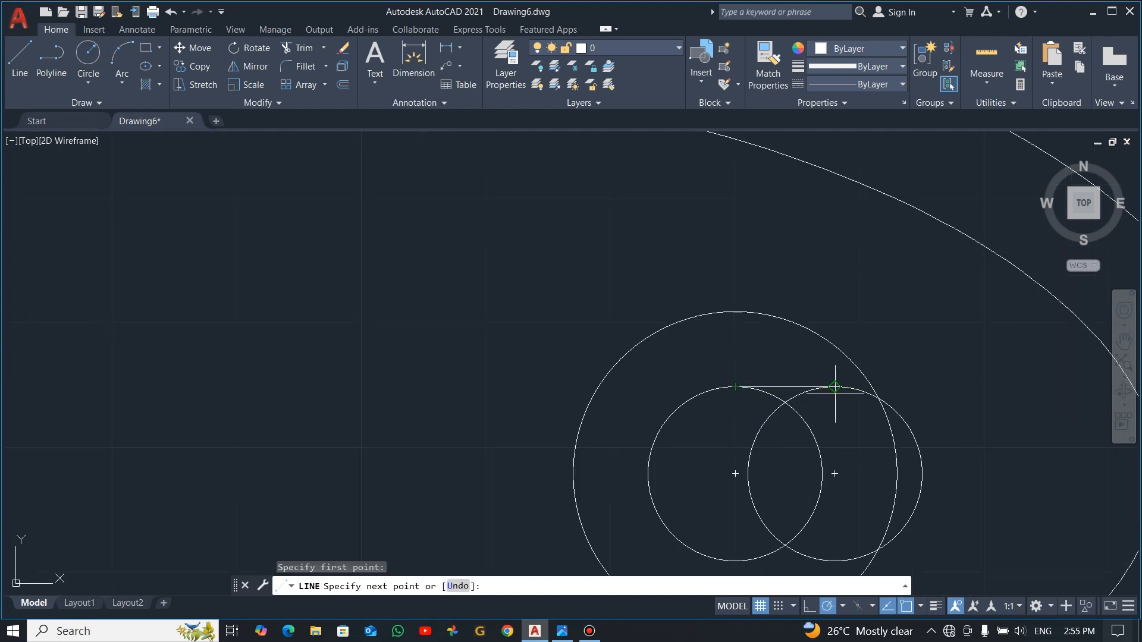
left_click(834, 387)
key("Escape")
scroll(817, 416, "down", 3)
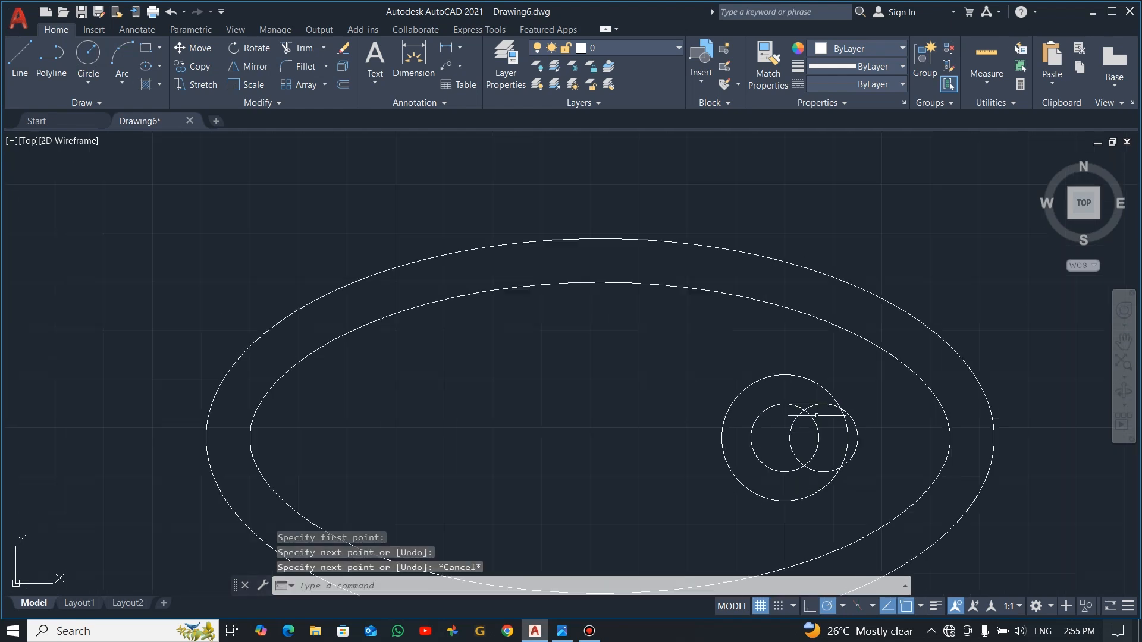
- Mirror the slot's upper line about the horizontal axis through the small circles' centers, keeping the original
middle_click_drag(833, 455, 839, 433)
scroll(829, 415, "up", 2)
scroll(814, 356, "up", 4)
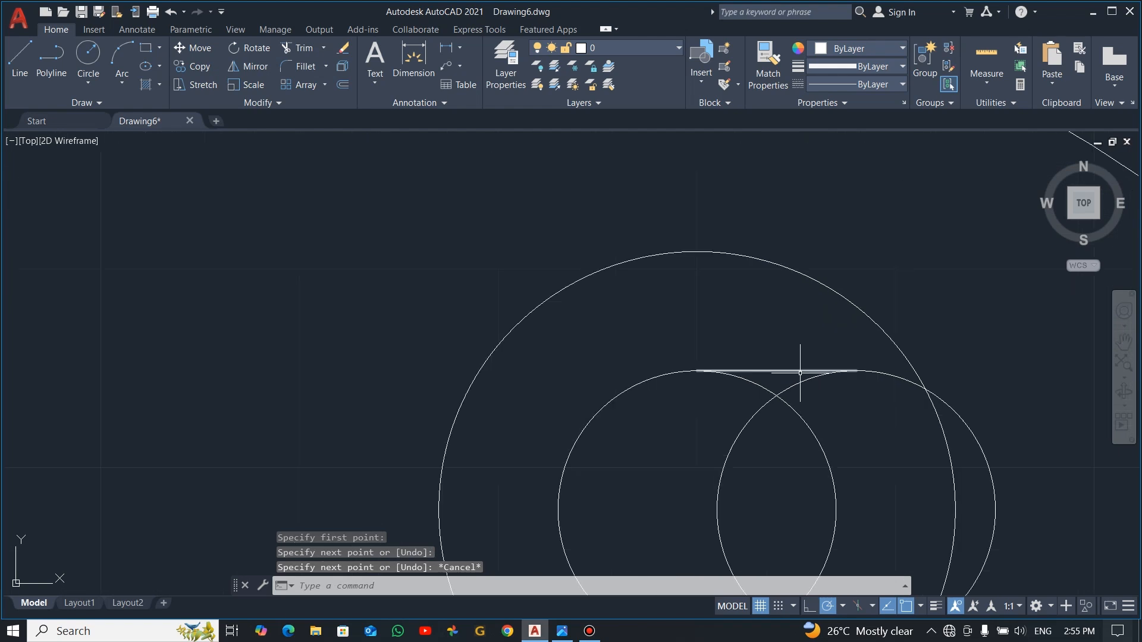
scroll(799, 374, "down", 6)
scroll(786, 433, "up", 2)
left_click(800, 340)
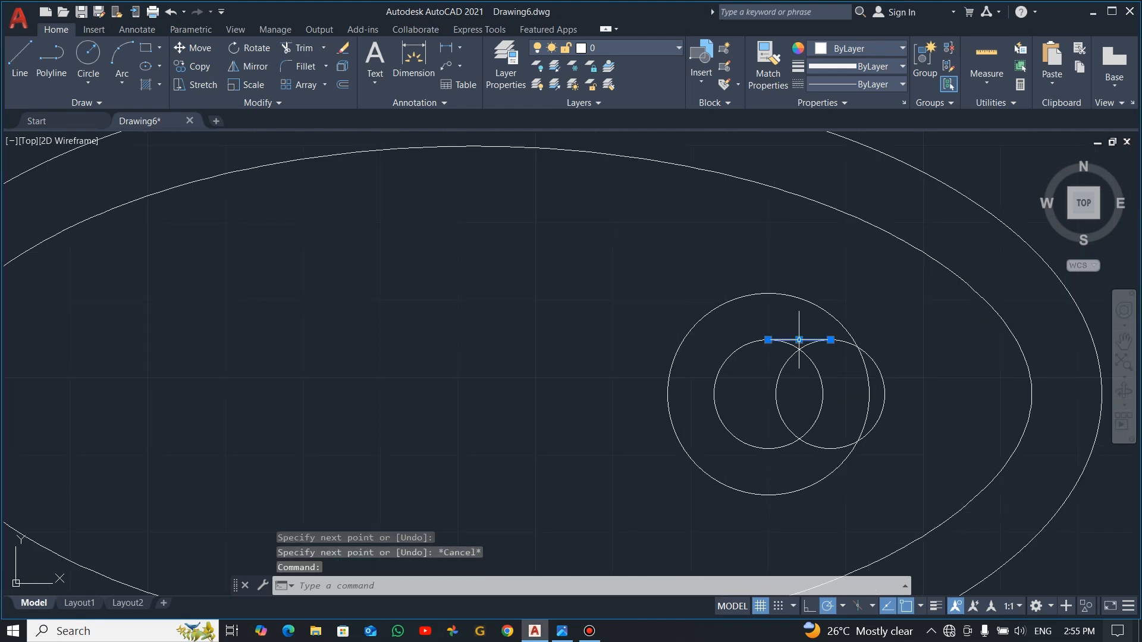
left_click(254, 67)
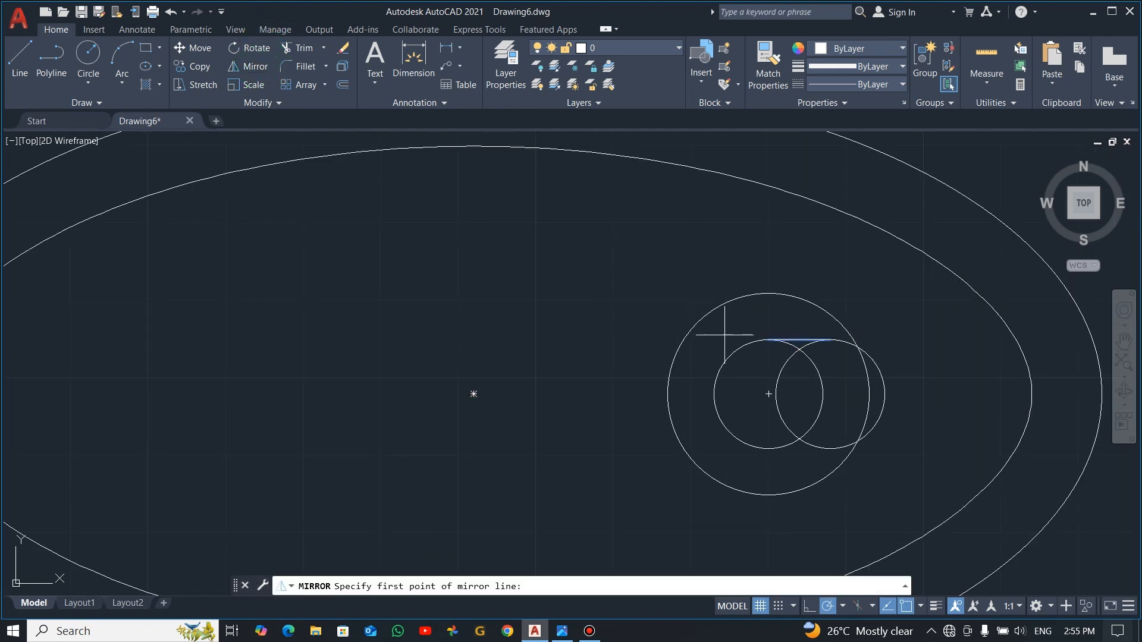
left_click(769, 393)
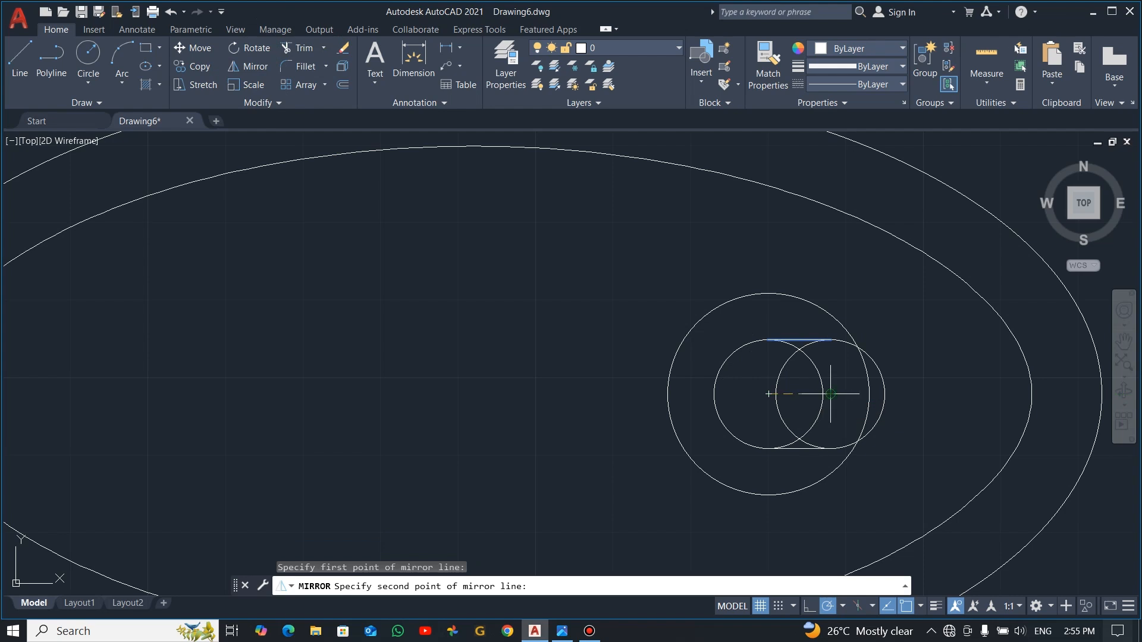
left_click(830, 392)
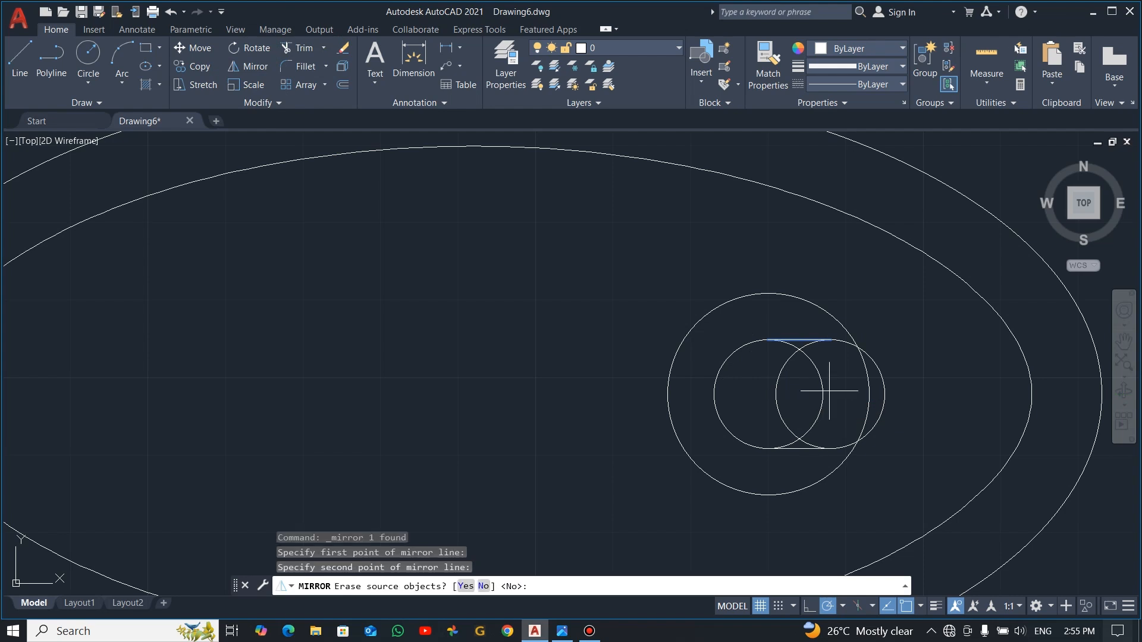
left_click(484, 586)
key("Escape")
- Trim the overlapping inner arcs of the two radius 7 circles to leave a rounded slot outline
type("tr")
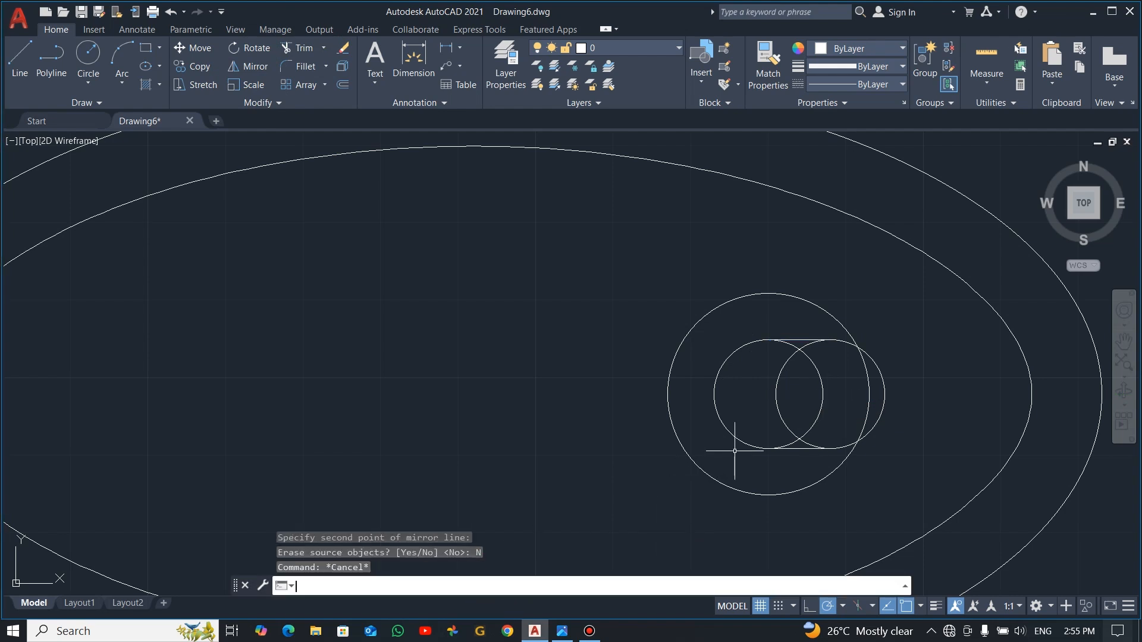
key("Return")
mouse_move(763, 412)
left_mouse_down()
mouse_move(811, 382)
mouse_move(819, 361)
left_mouse_up()
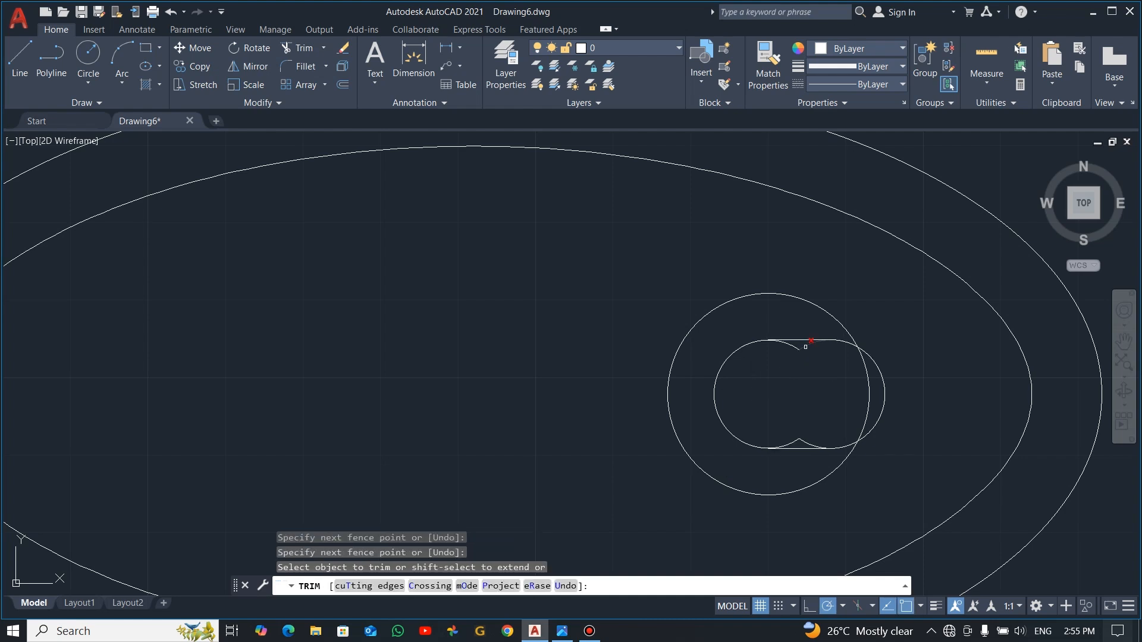
left_click(795, 346)
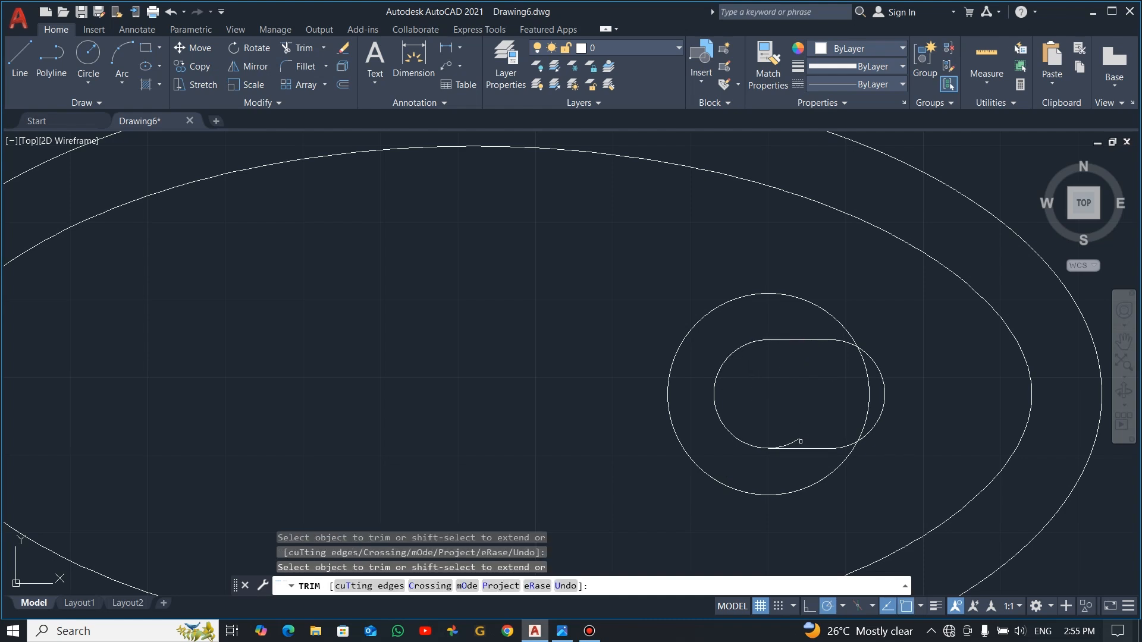
key("Escape")
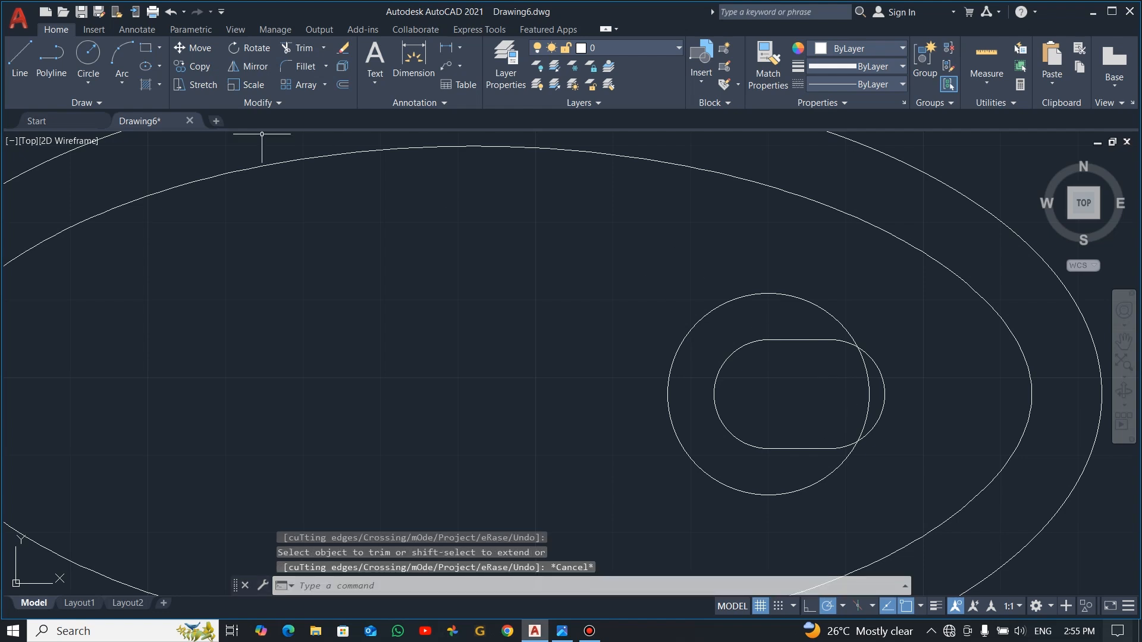
- Draw a horizontal line from the top quadrant of the radius 13 circle rightward to the inner ellipse
left_click(19, 56)
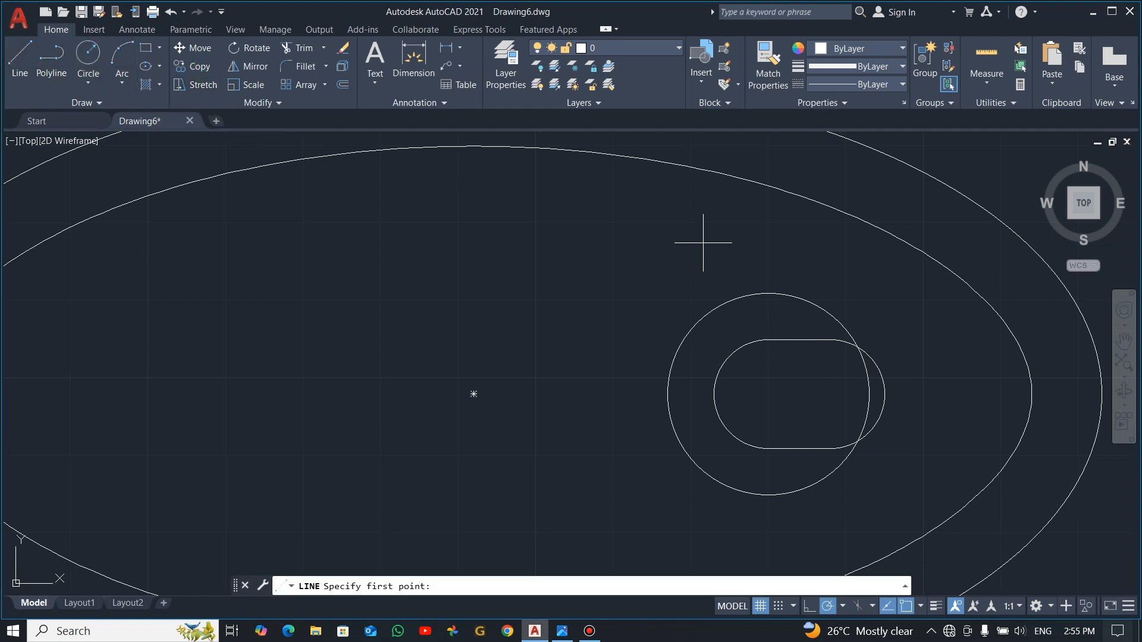
left_click(769, 293)
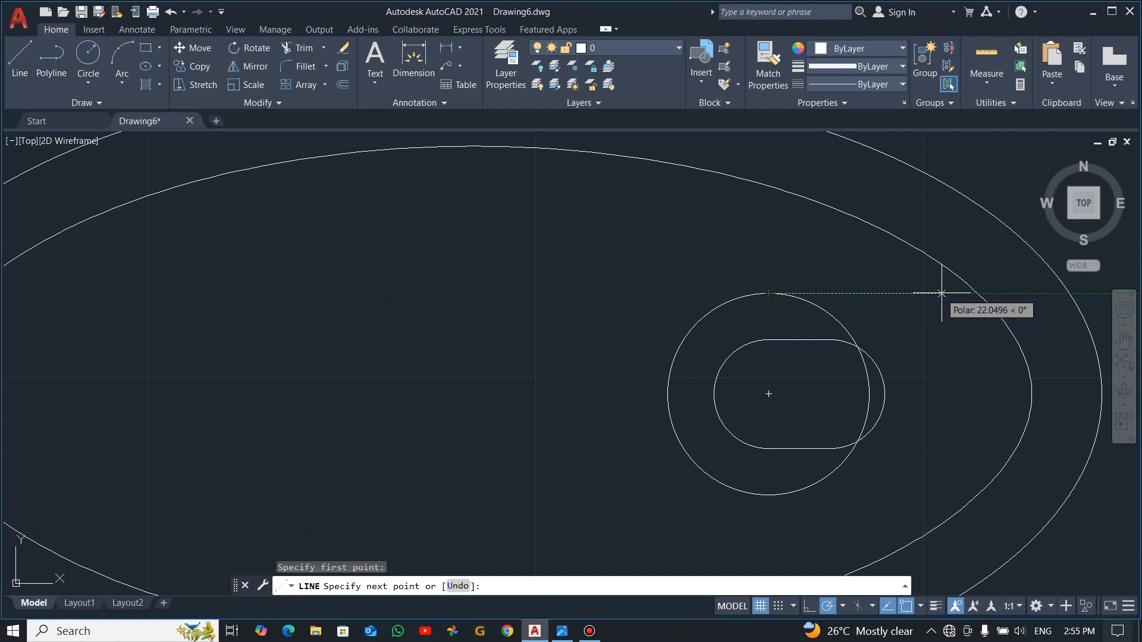
left_click(978, 293)
key("Escape")
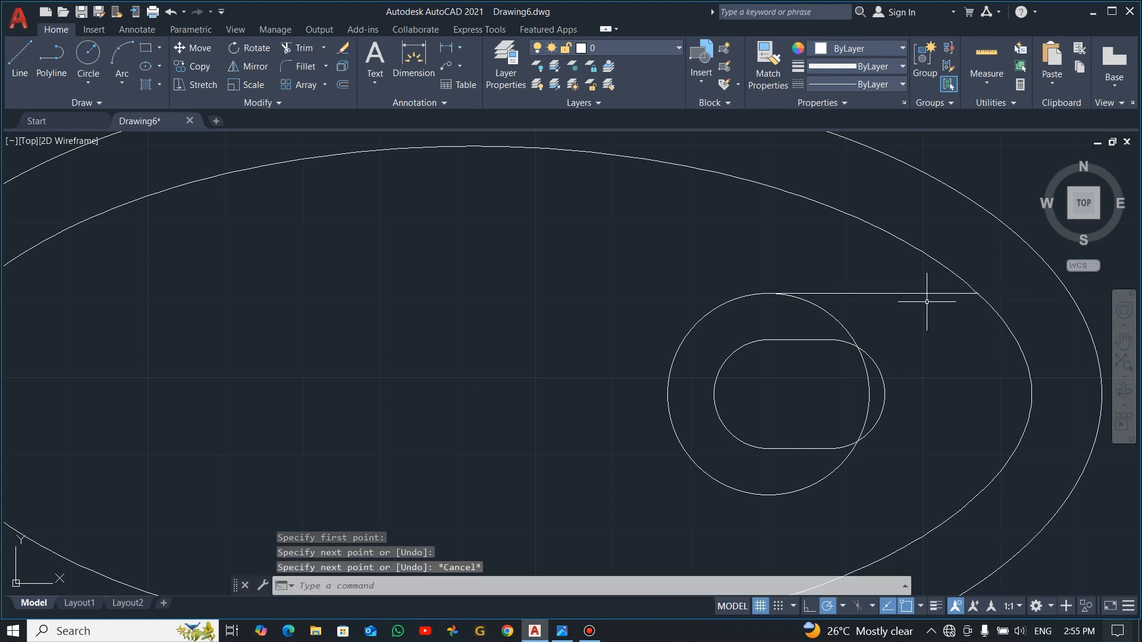
- Mirror the line above the slot about the horizontal axis through the radius 13 circle's center, keeping the original
left_click(857, 284)
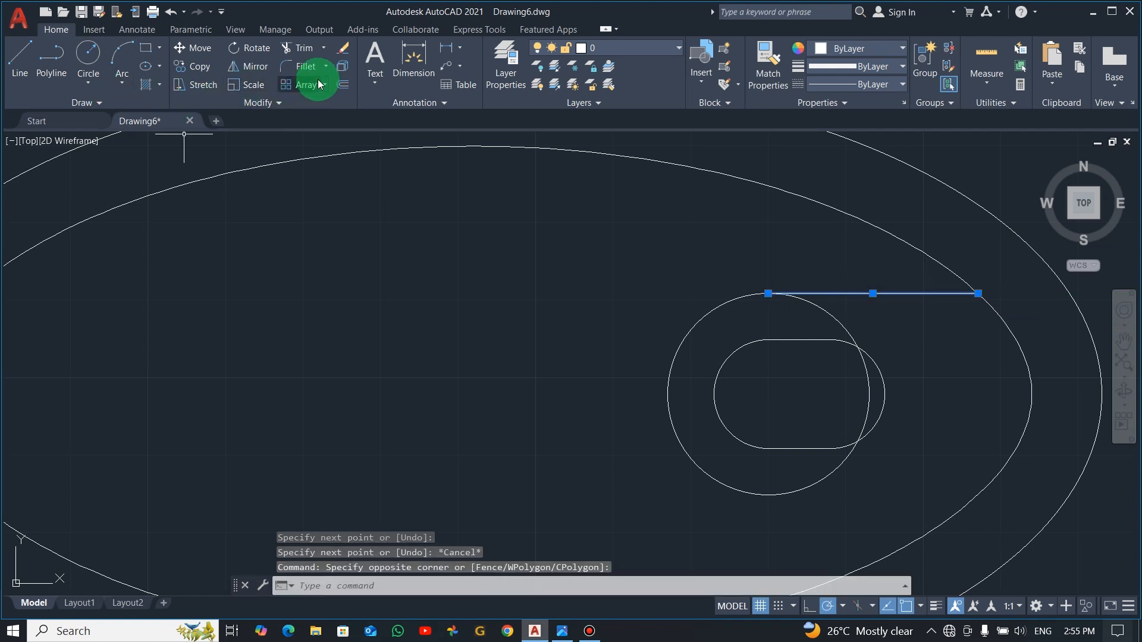
left_click(248, 69)
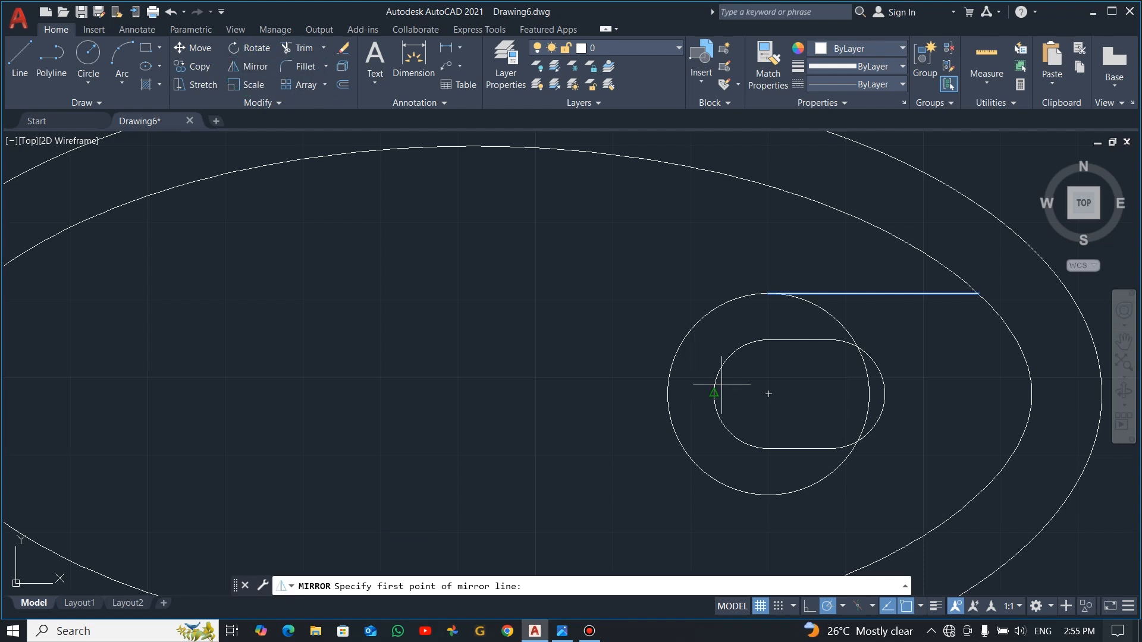
left_click(768, 394)
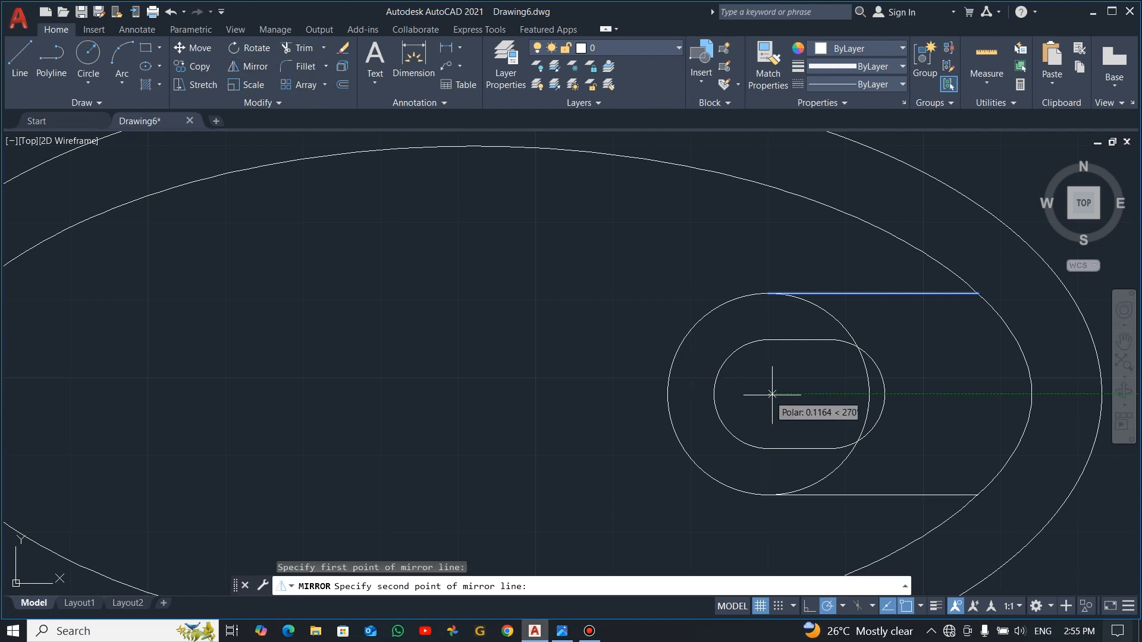
left_click(924, 391)
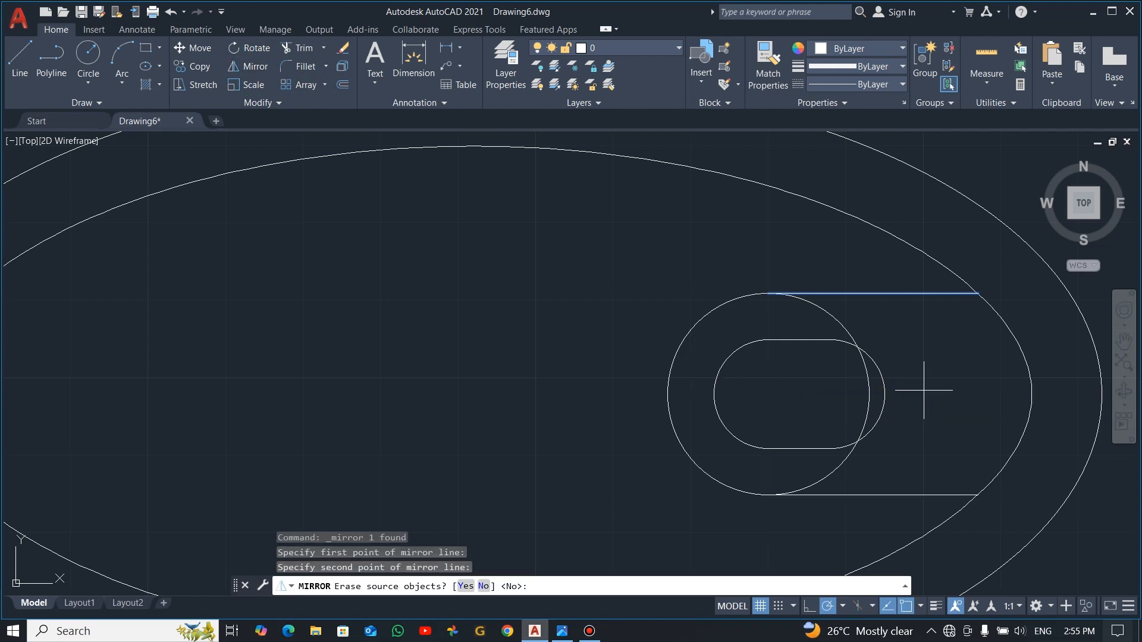
left_click(483, 586)
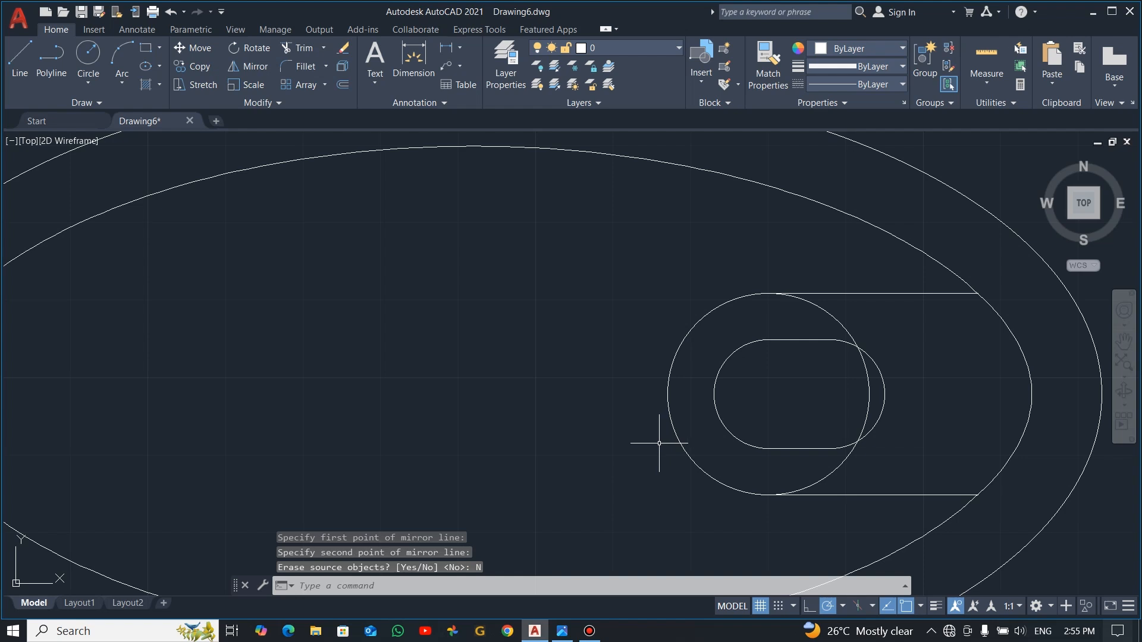
- Trim away the right half of the radius 13 circle between the two horizontal lines, including the part crossing the slot
type("tr")
key("Return")
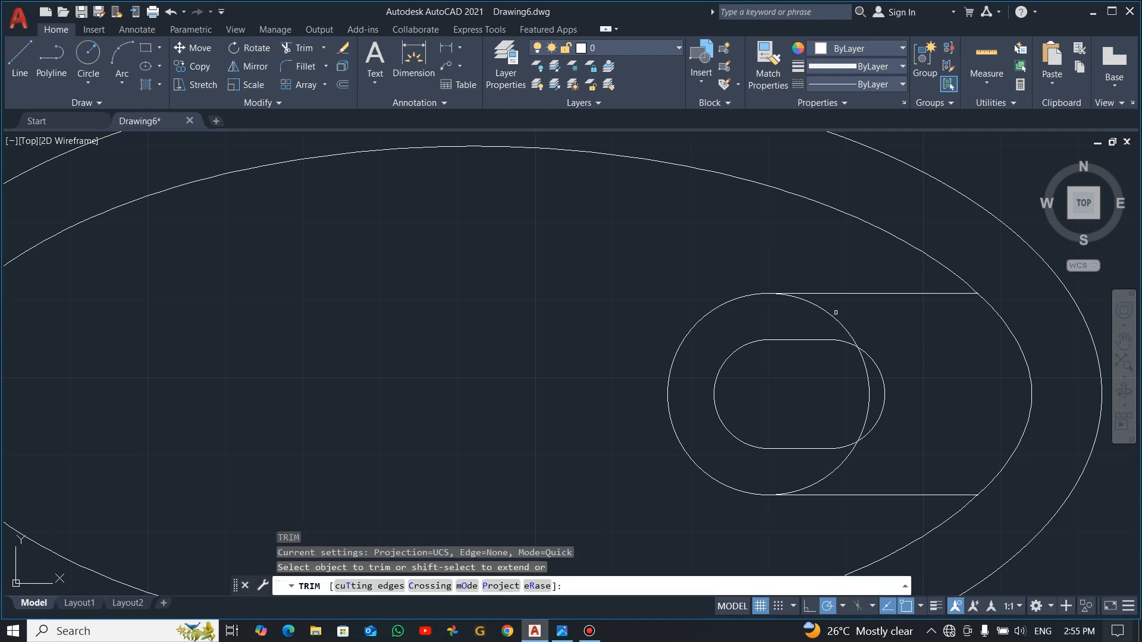
left_click(895, 311)
left_click(748, 329)
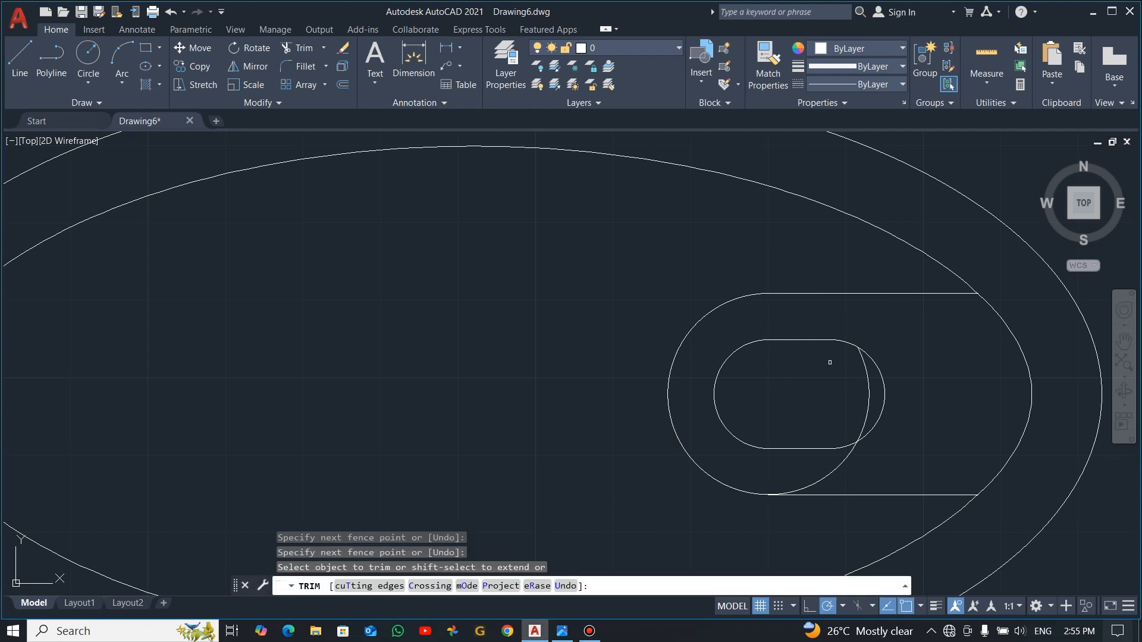
left_click(868, 377)
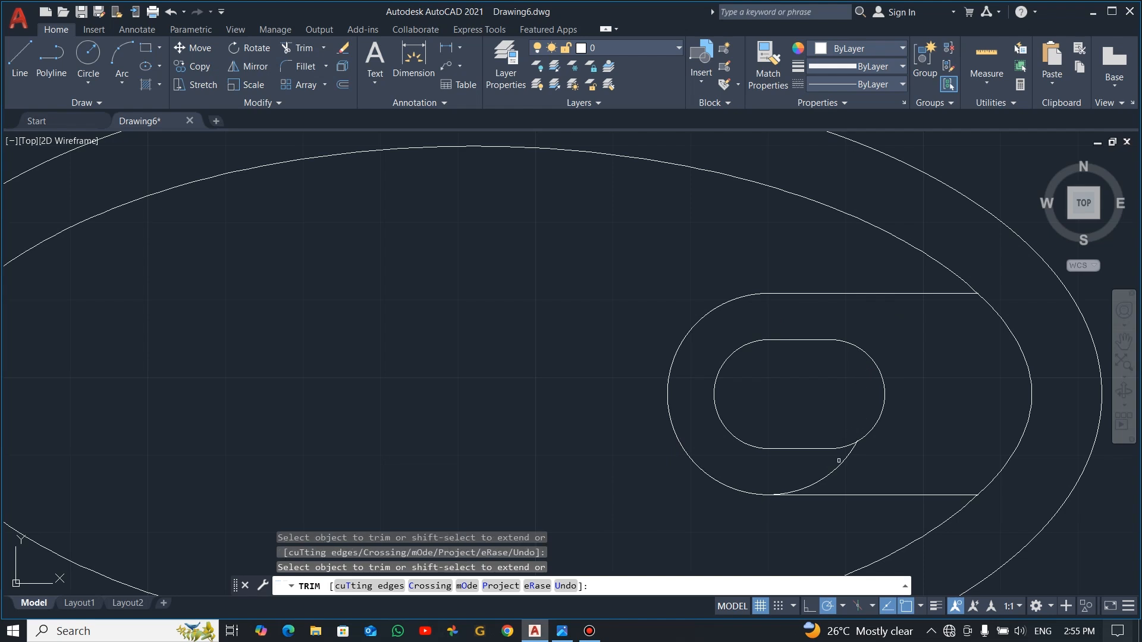
left_click(857, 470)
left_click(824, 472)
scroll(863, 453, "down", 4)
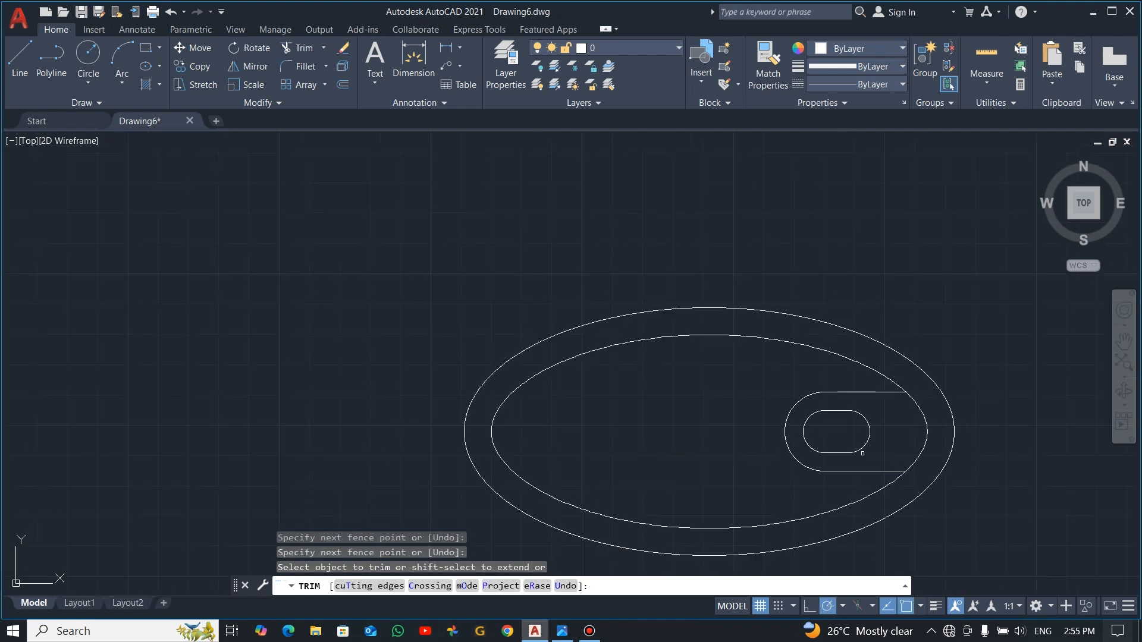
key("Escape")
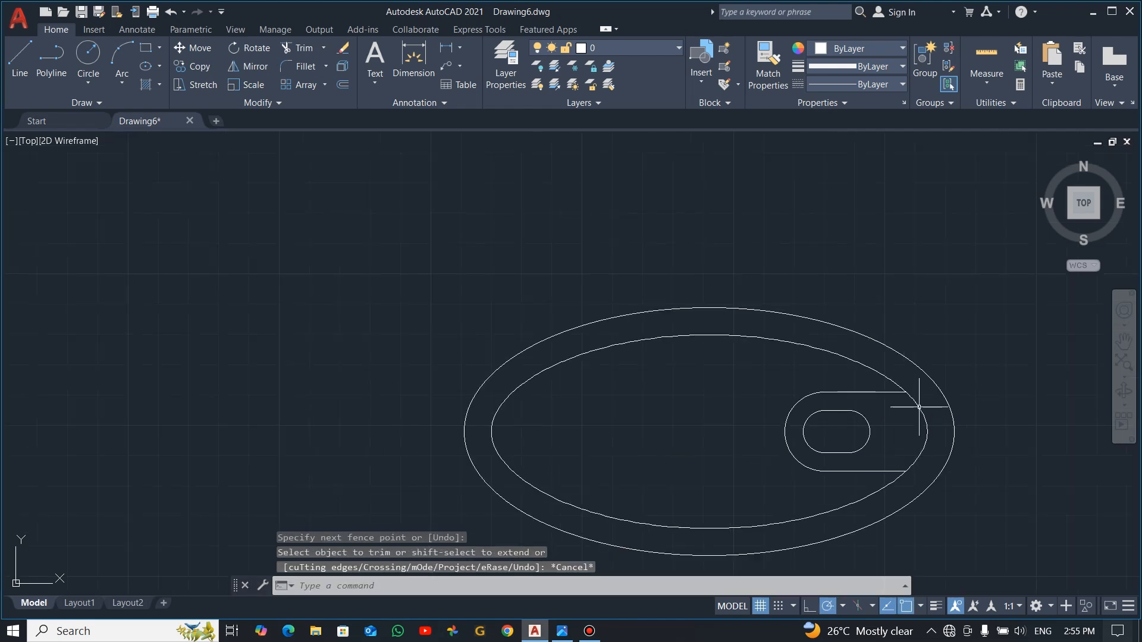
- Check the corner radius in the reference image, then fillet the upper horizontal line and the inner ellipse with radius 4
key("alt+Tab")
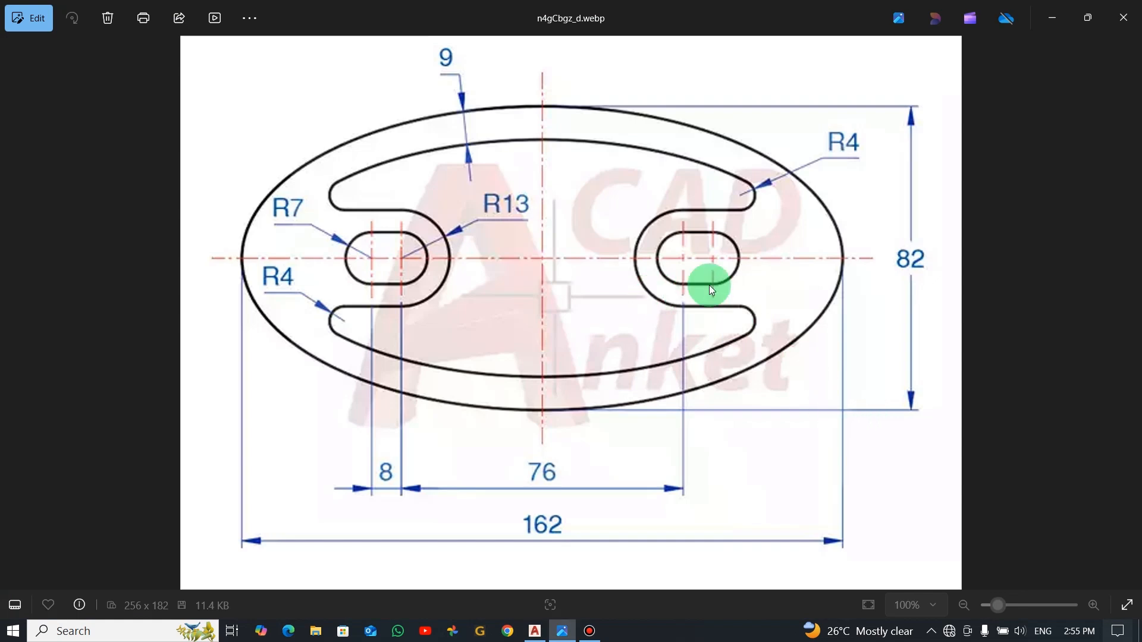
key("alt+Tab")
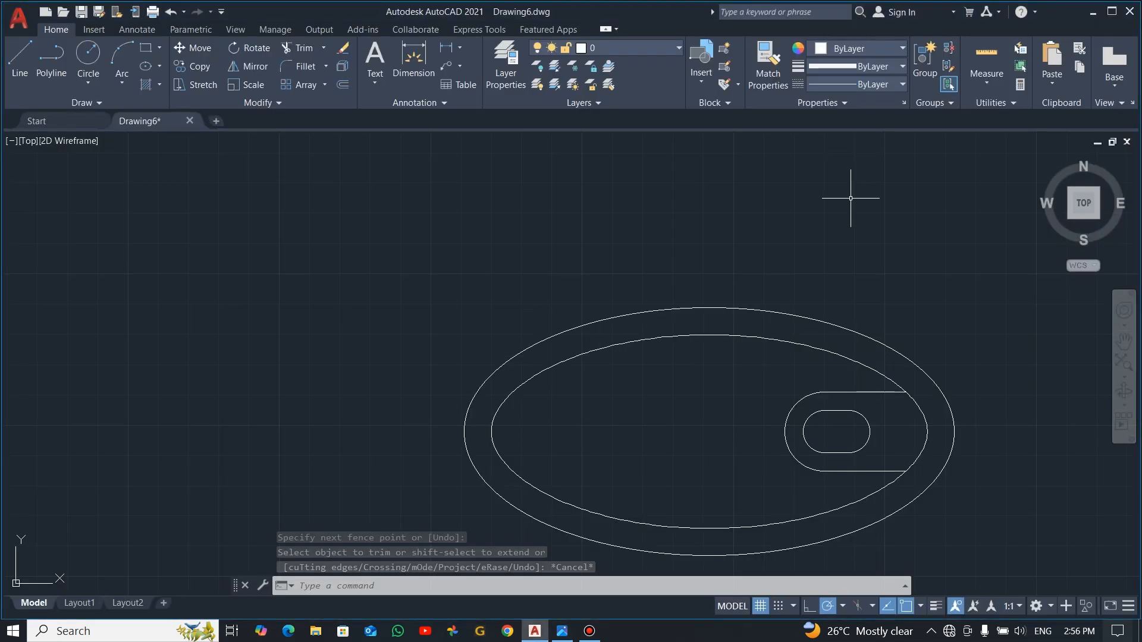
left_click(305, 67)
left_click(544, 592)
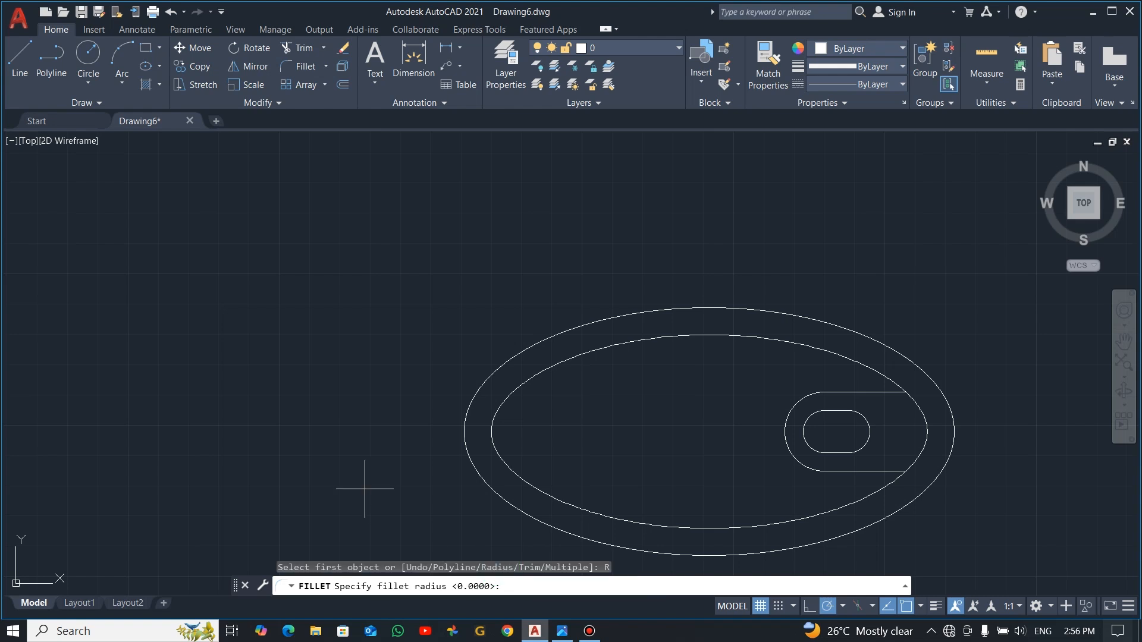
key("Return")
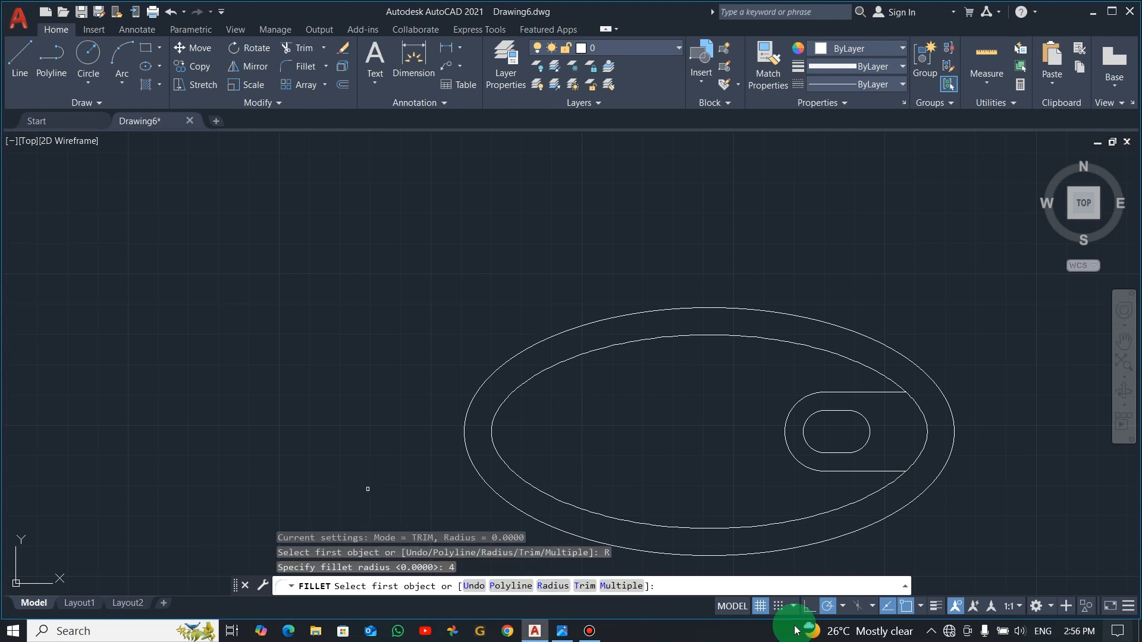
scroll(945, 477, "up", 2)
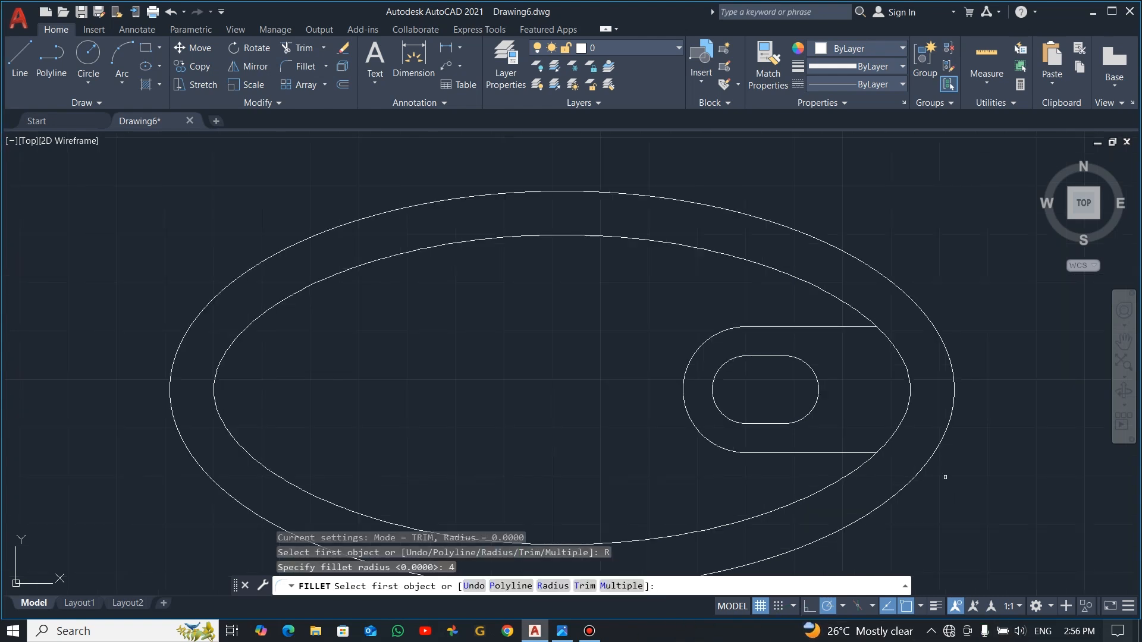
left_click(855, 328)
left_click(856, 311)
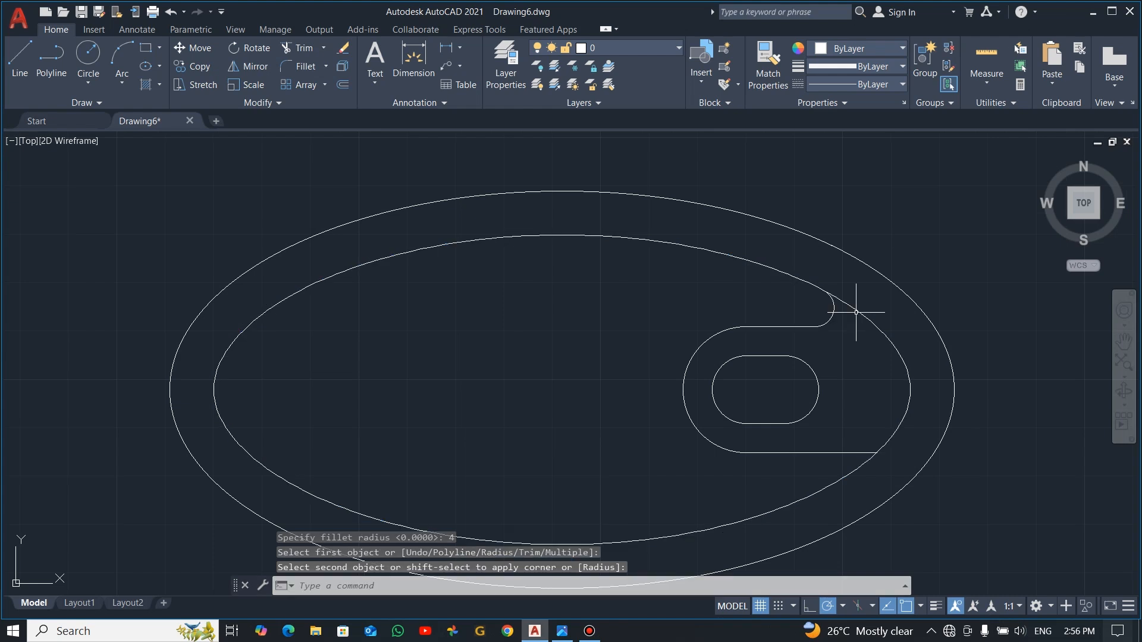
- Fillet the lower horizontal line and the inner ellipse with the same radius of 4
key("Return")
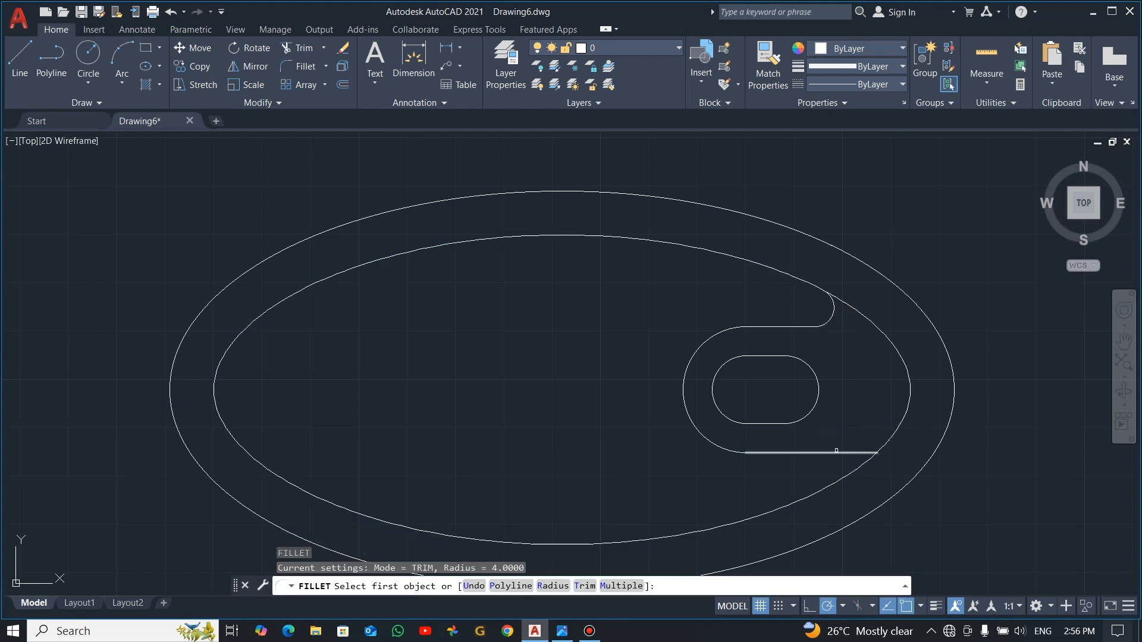
left_click(837, 452)
left_click(840, 482)
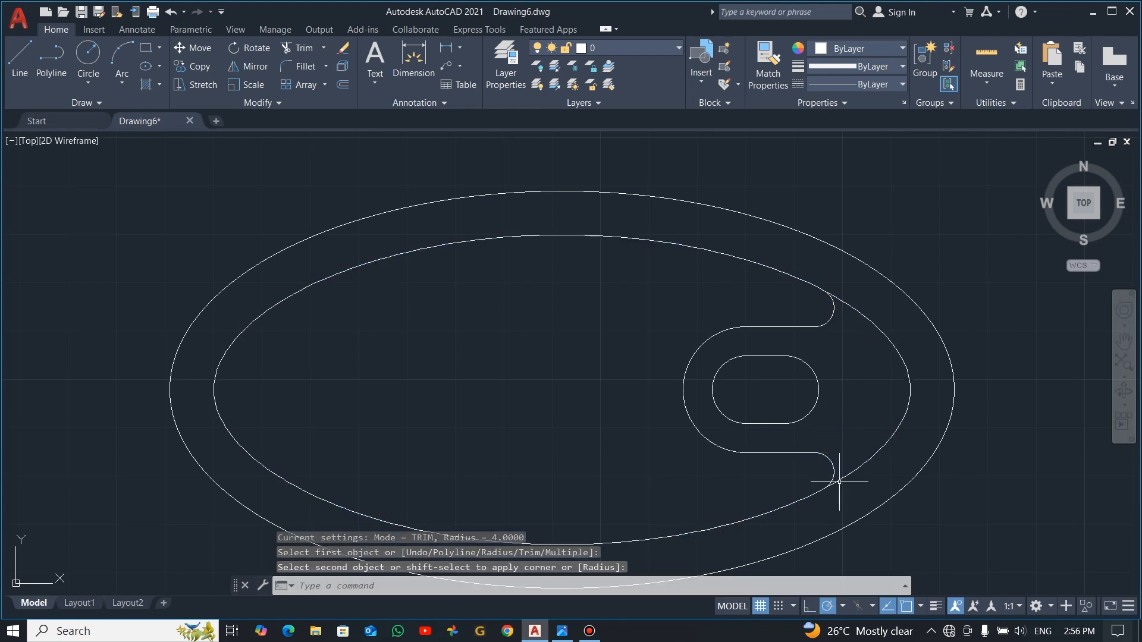
key("Escape")
- Trim away the right end of the inner ellipse between the two radius 4 fillets
type("tr")
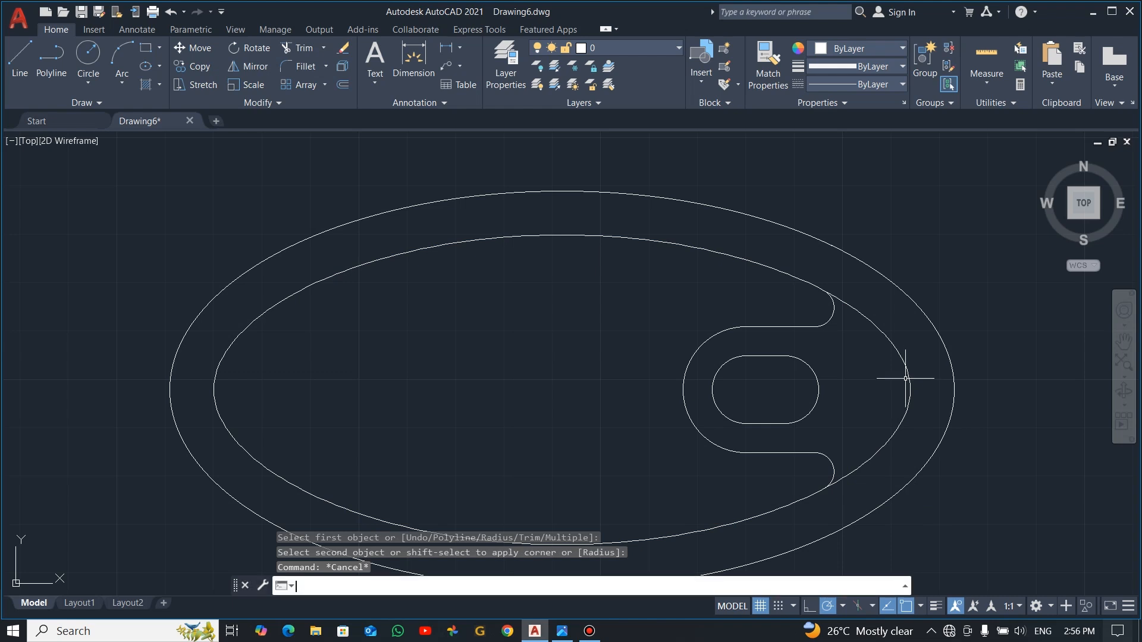
key("Return")
left_click_drag(913, 346, 875, 389)
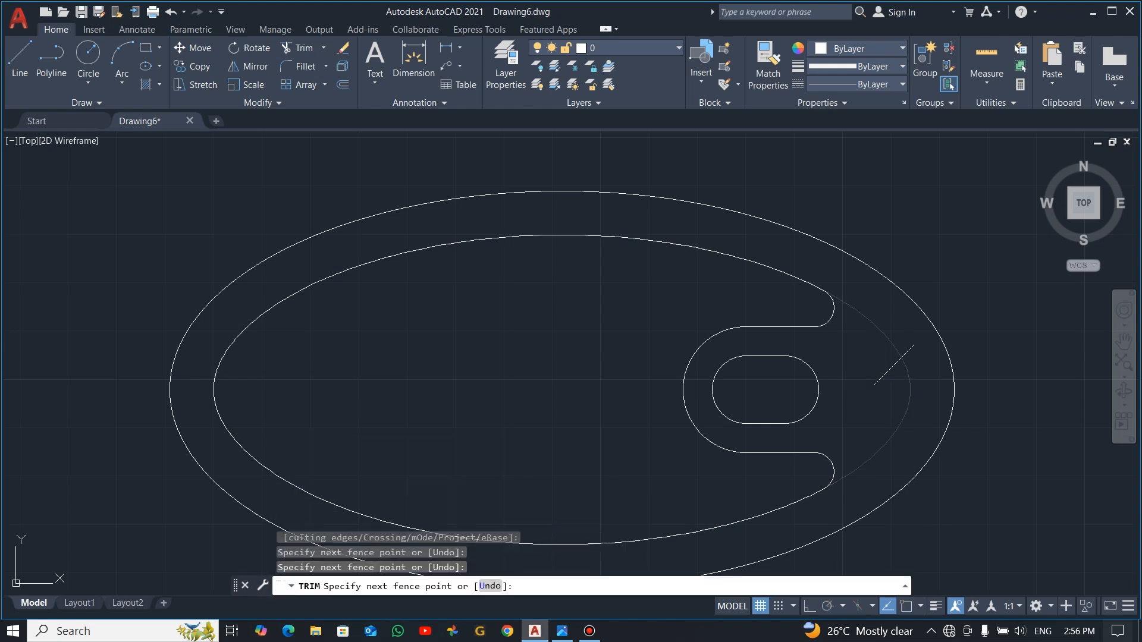
key("Escape")
- Mirror the right slot, its surrounding arc, lines and fillets about the vertical axis through the ellipse center, keeping the originals
left_click(854, 288)
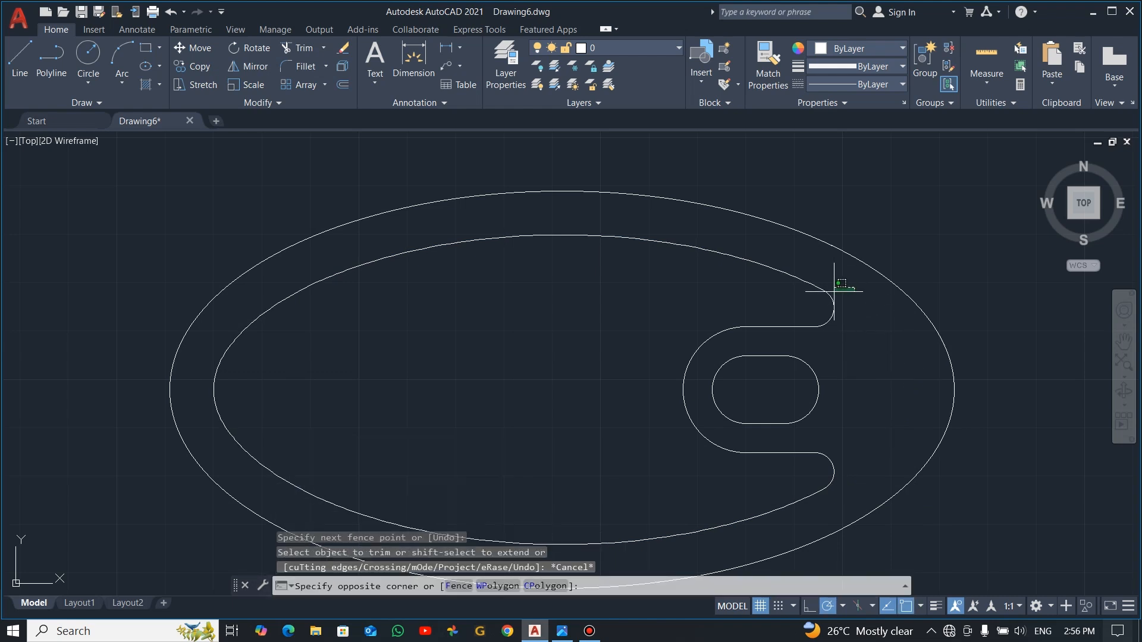
key("Escape")
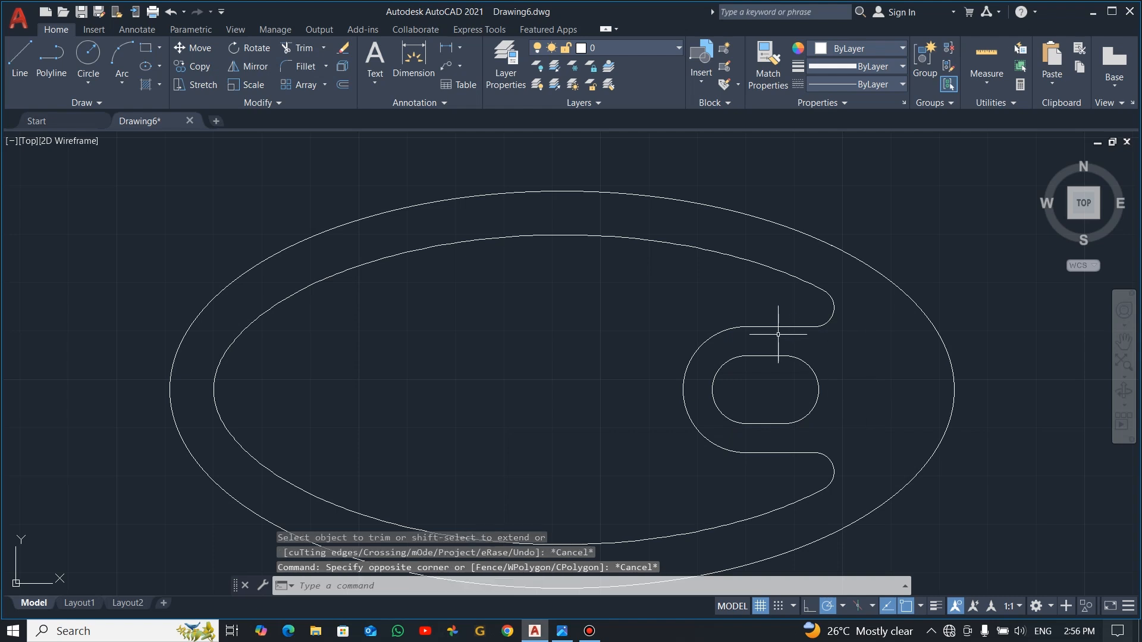
left_click(695, 219)
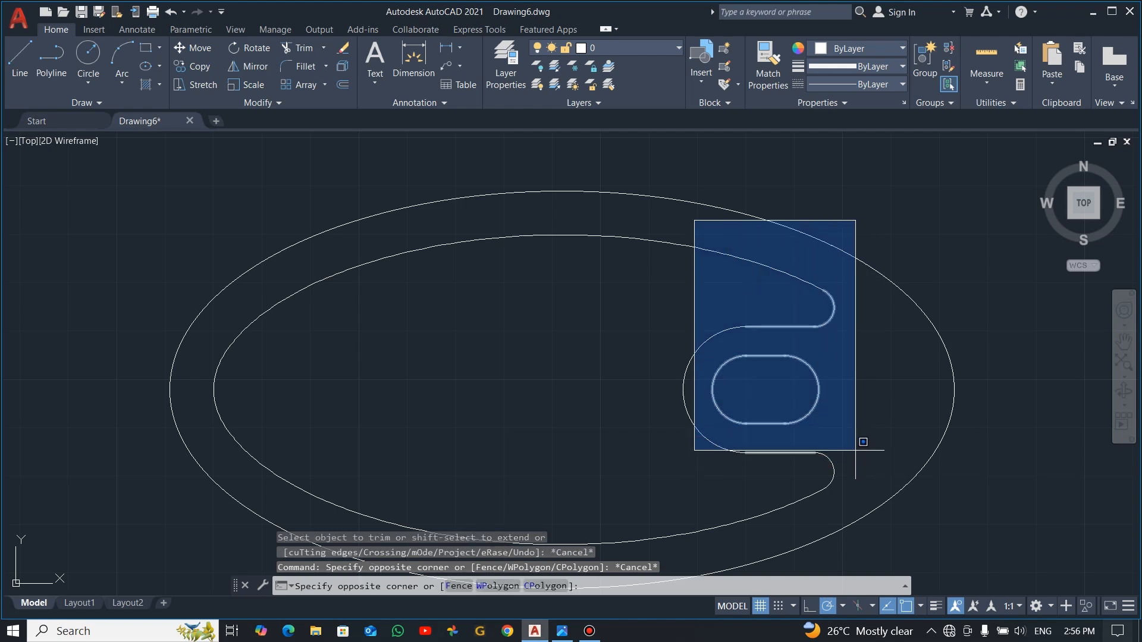
key("Escape")
left_click(653, 217)
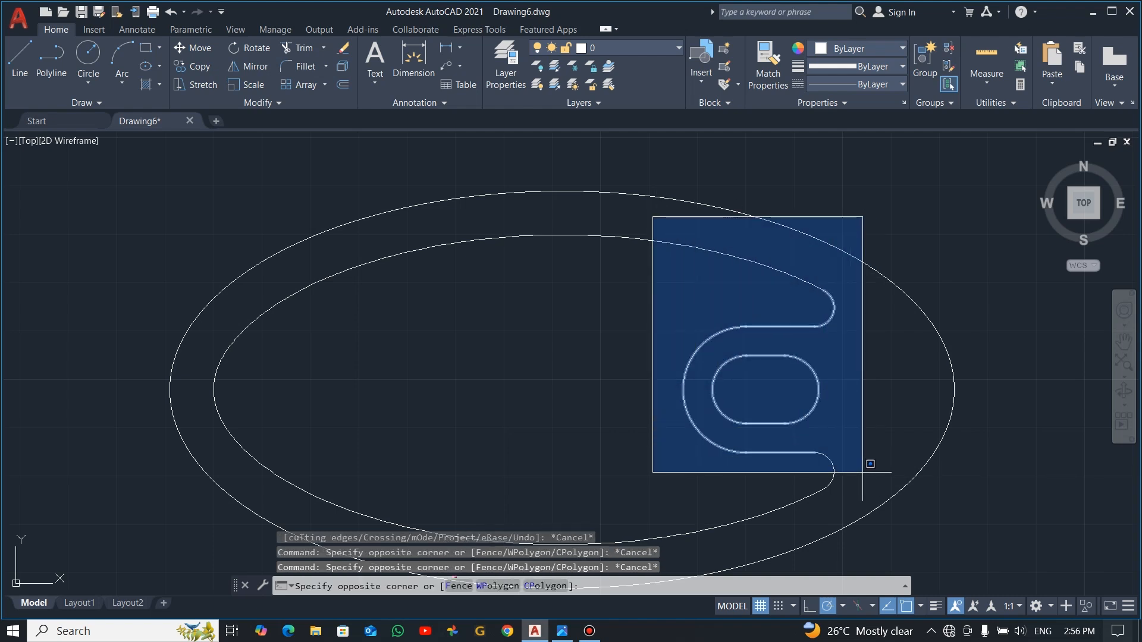
left_click(876, 530)
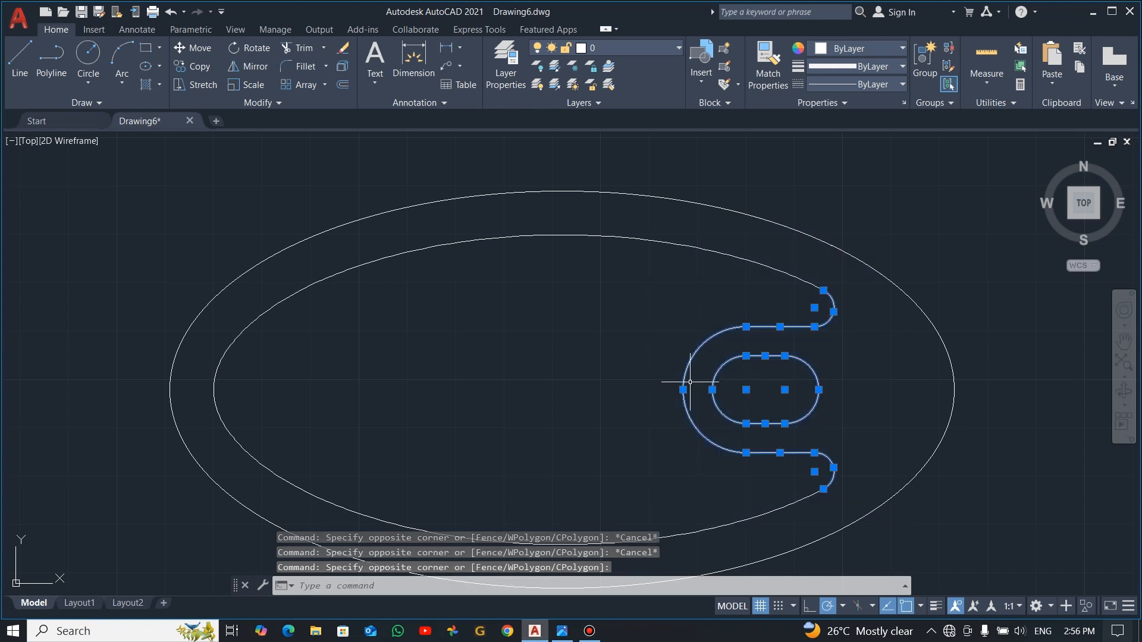
left_click(248, 66)
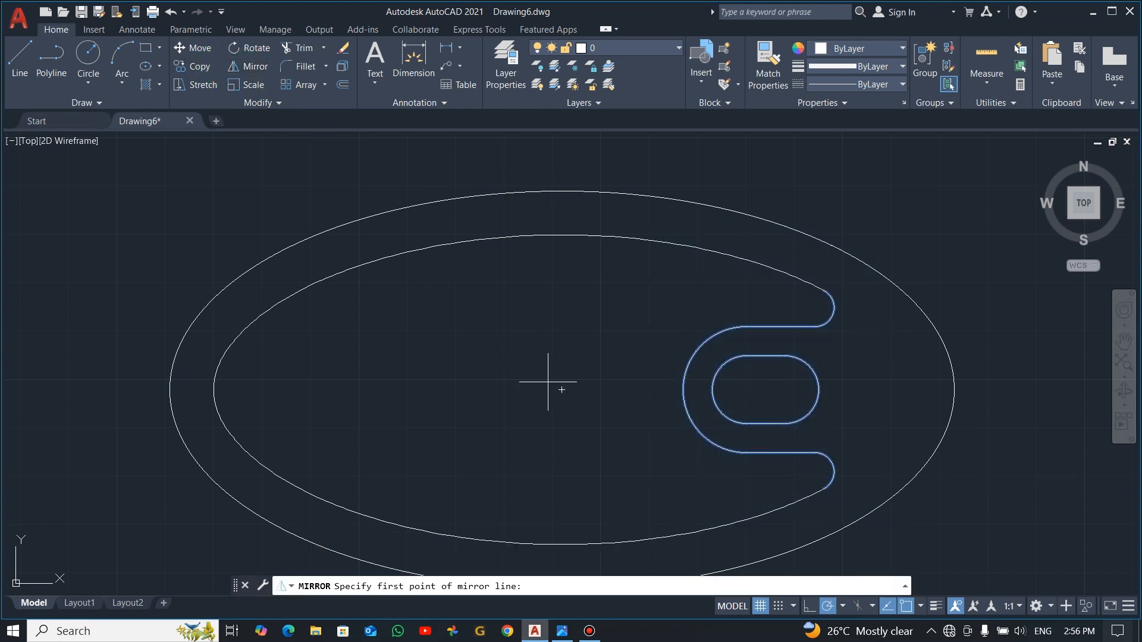
left_click(562, 389)
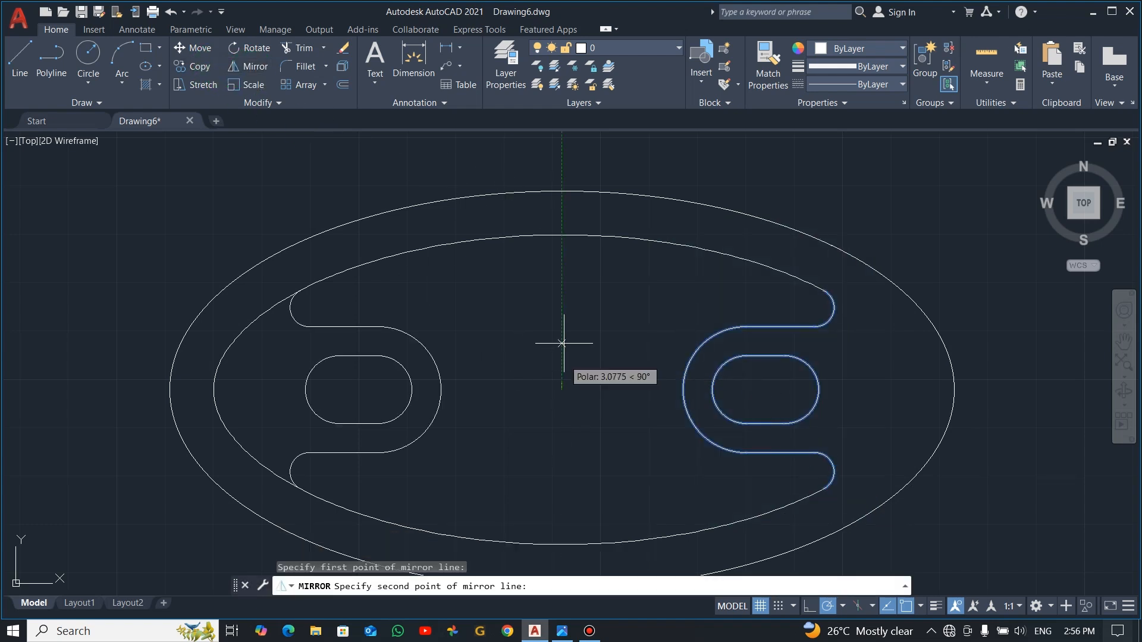
left_click(564, 312)
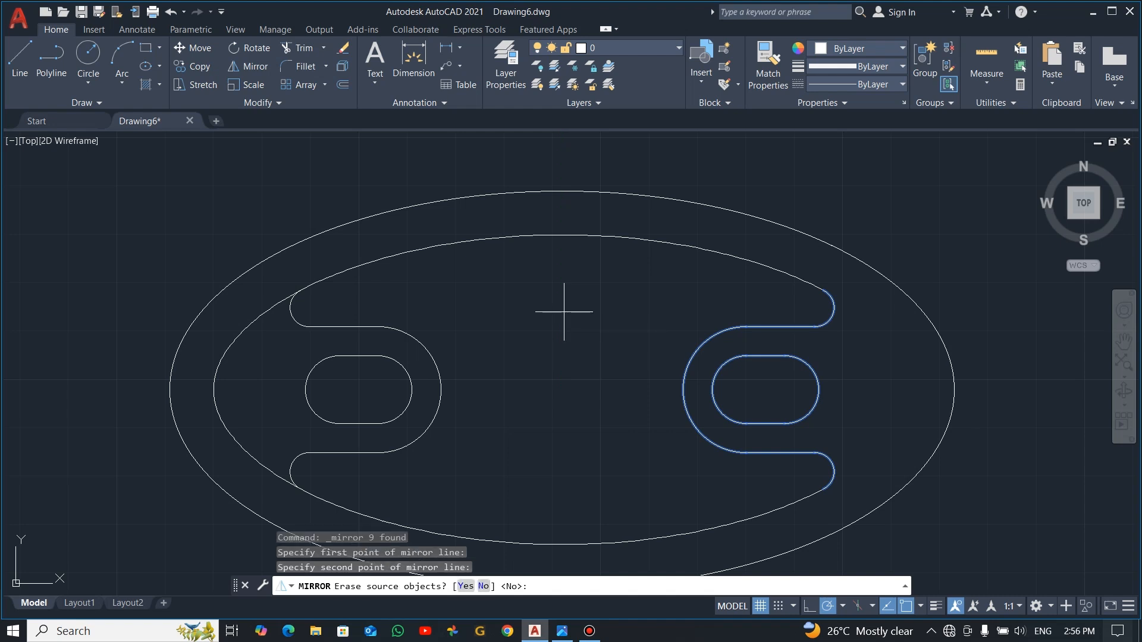
left_click(484, 586)
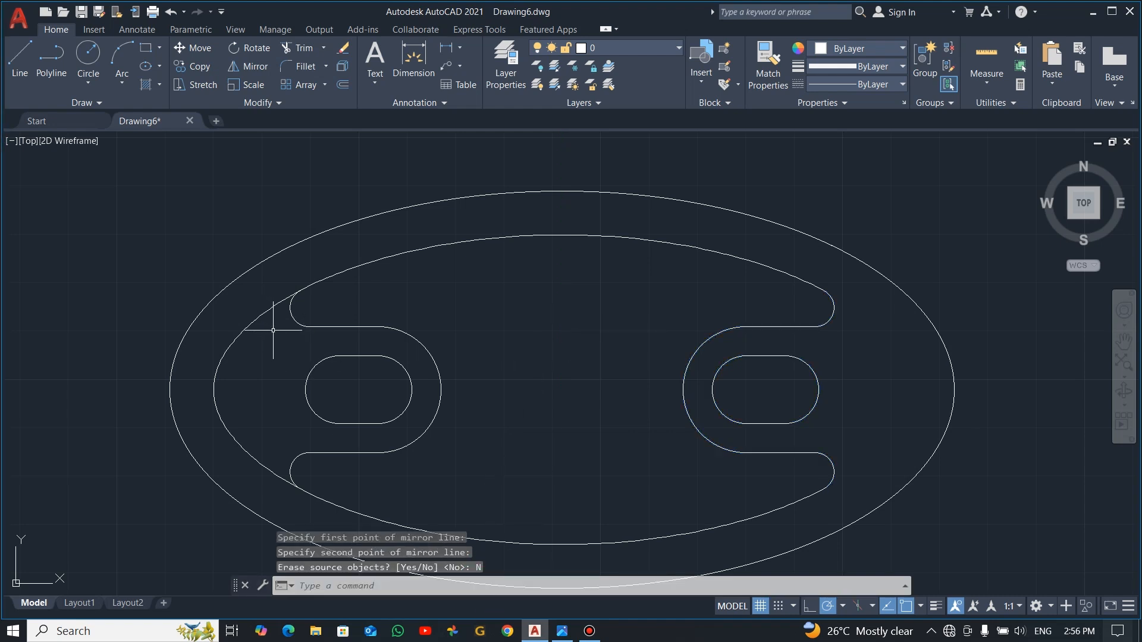
- Trim the left part of the inner ellipse that extends beyond the mirrored upper-left fillet
type("tr")
key("Return")
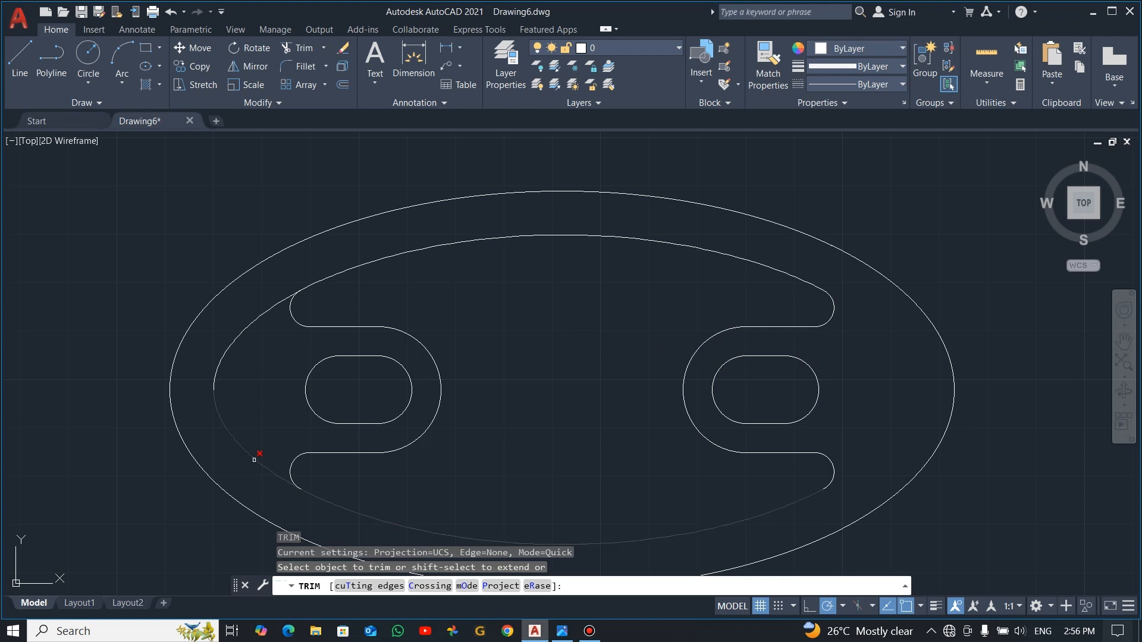
left_click(277, 303)
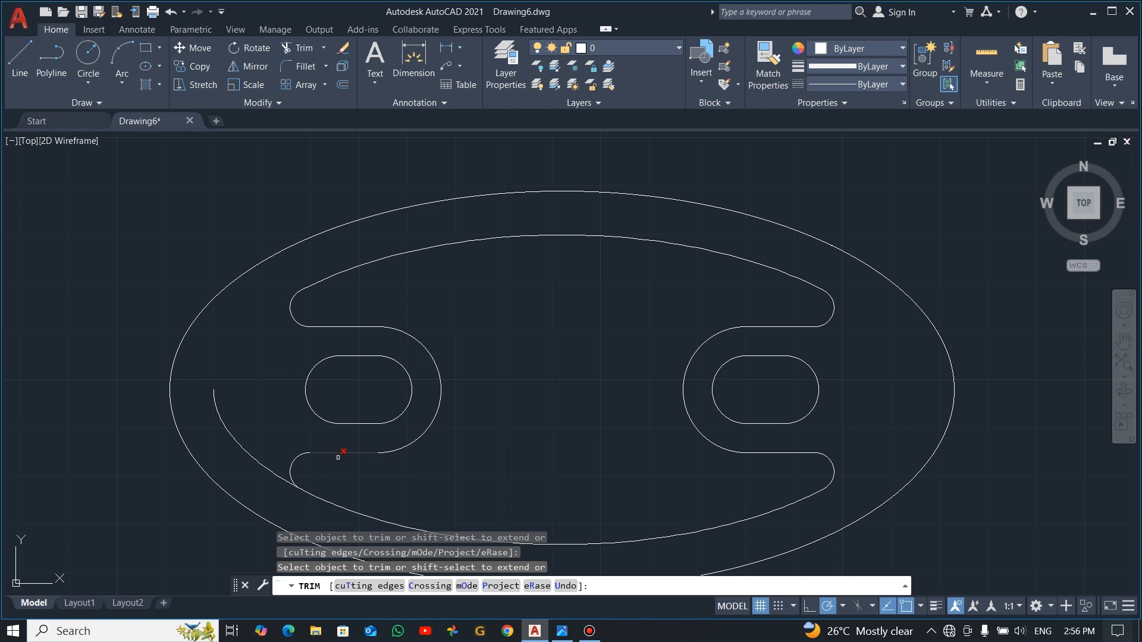
key("Escape")
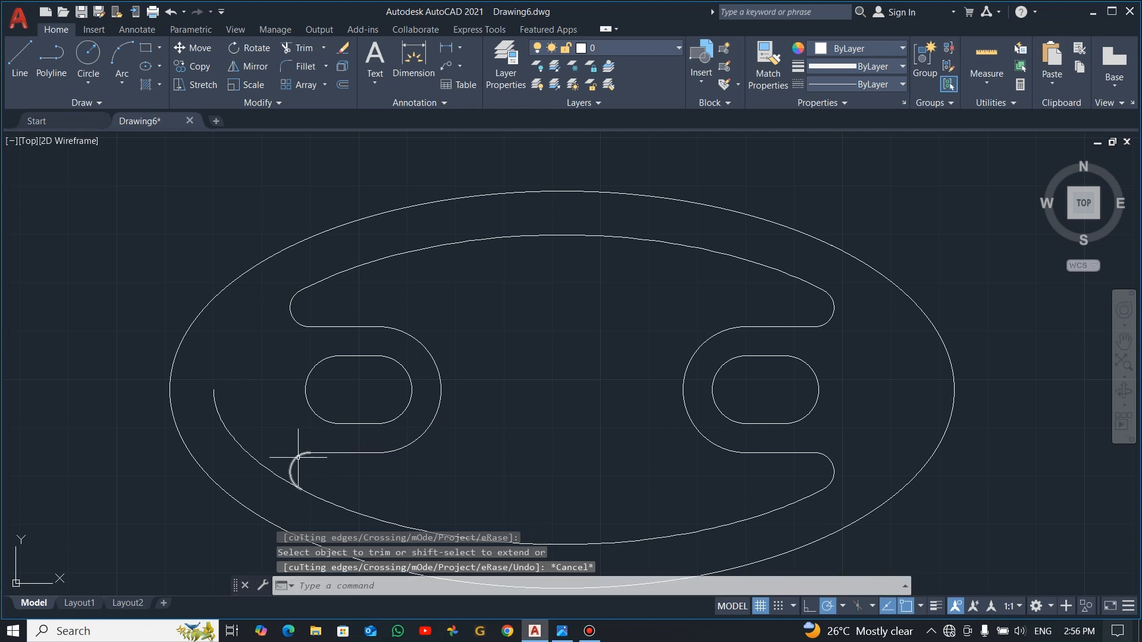
- Delete the lower-left fillet arc and stretch the lower-left horizontal line to meet the inner ellipse
left_click(298, 457)
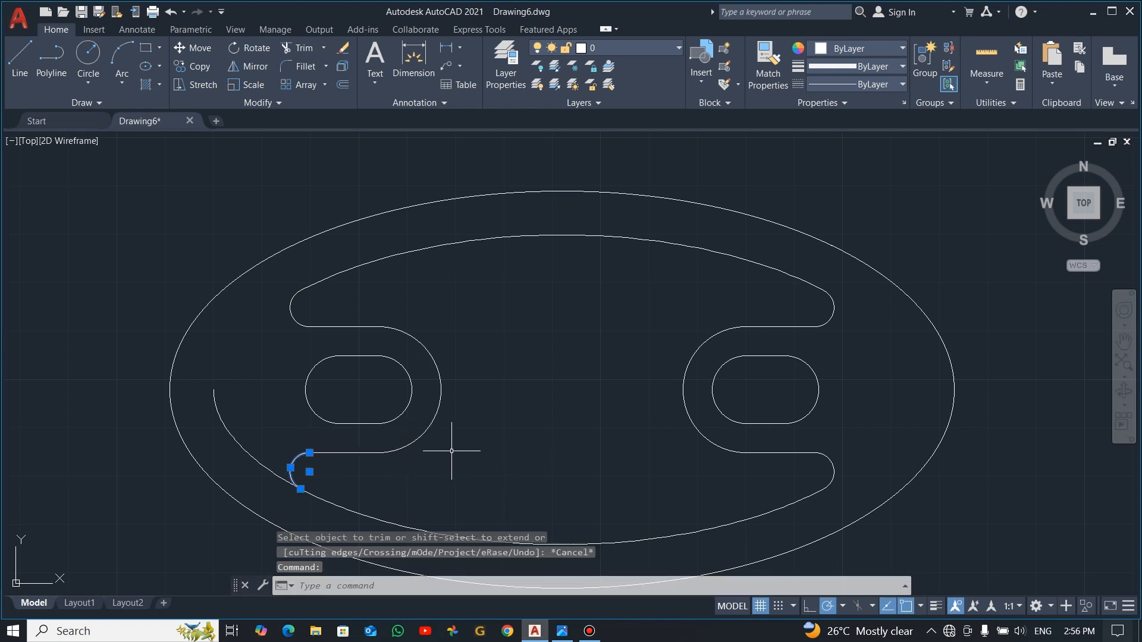
key("Delete")
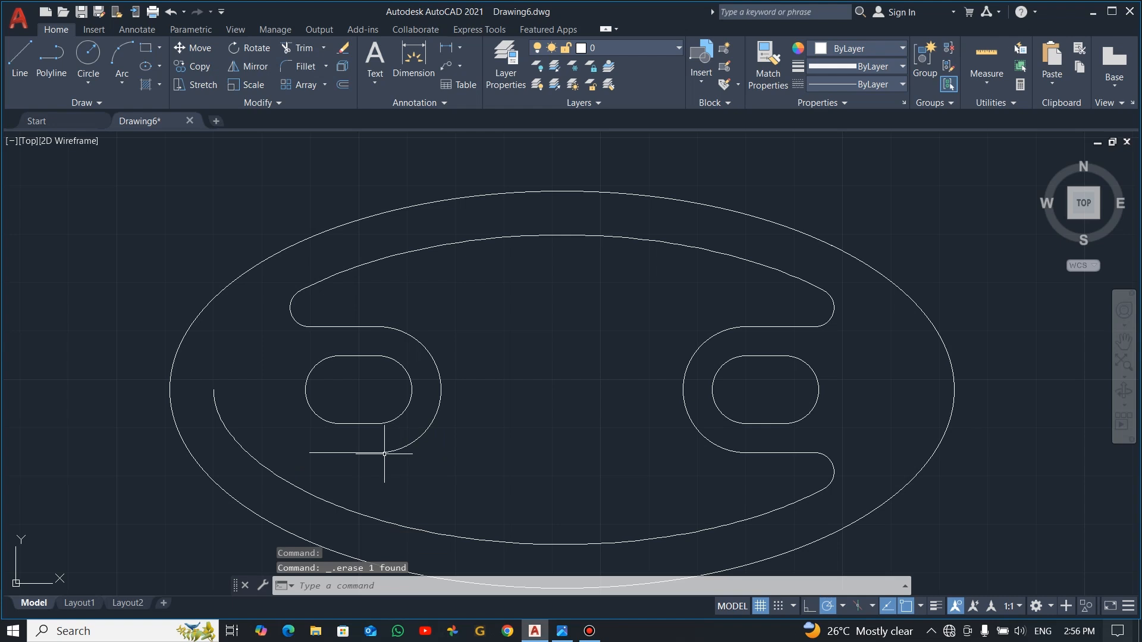
left_click(310, 453)
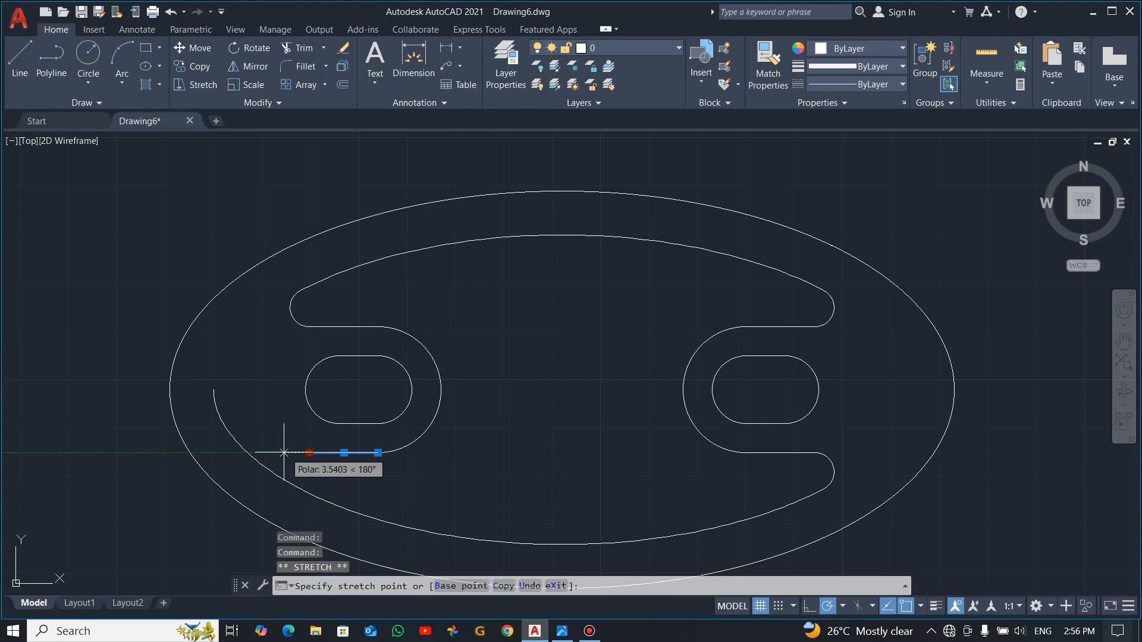
left_click(246, 452)
key("Escape")
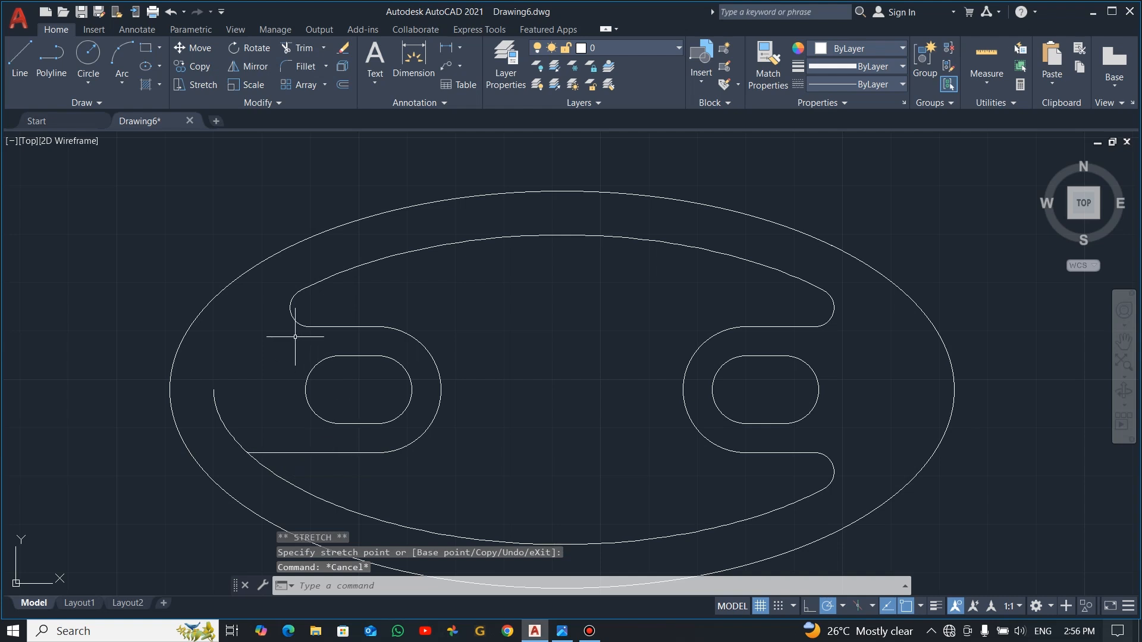
- Fillet the lower-left horizontal line and the inner ellipse with radius 4
left_click(299, 66)
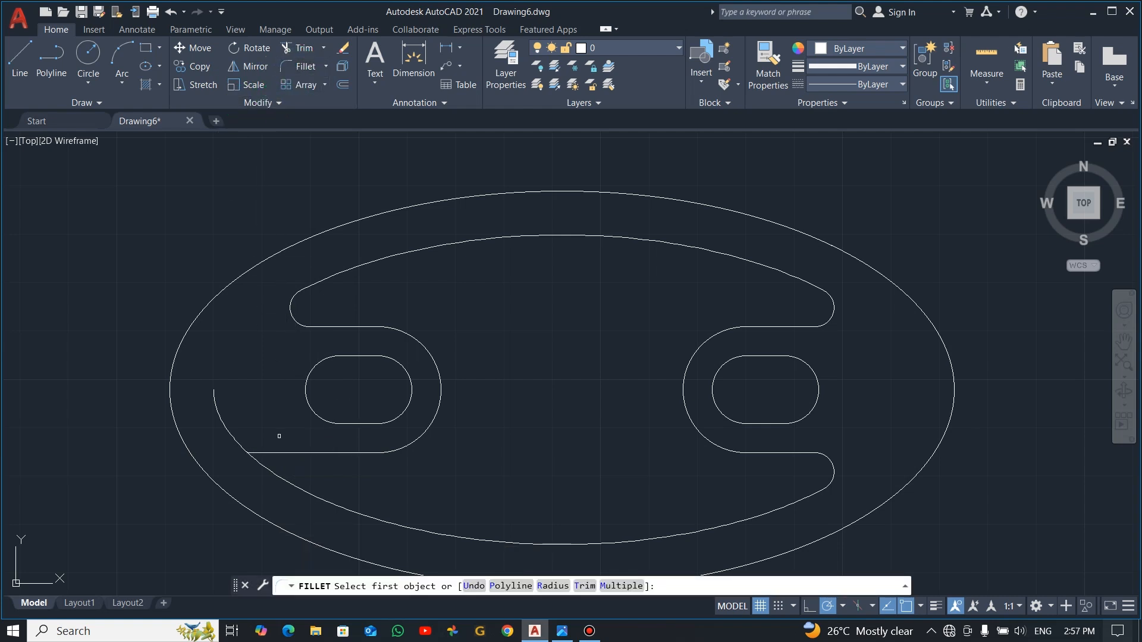
left_click(553, 586)
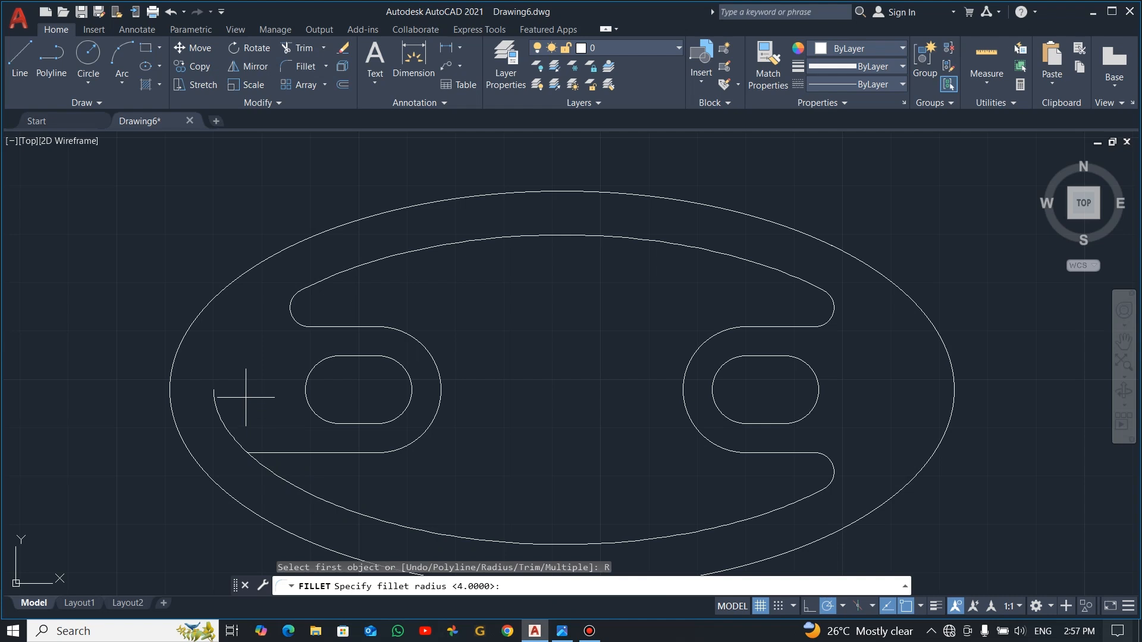
key("Return")
left_click(268, 453)
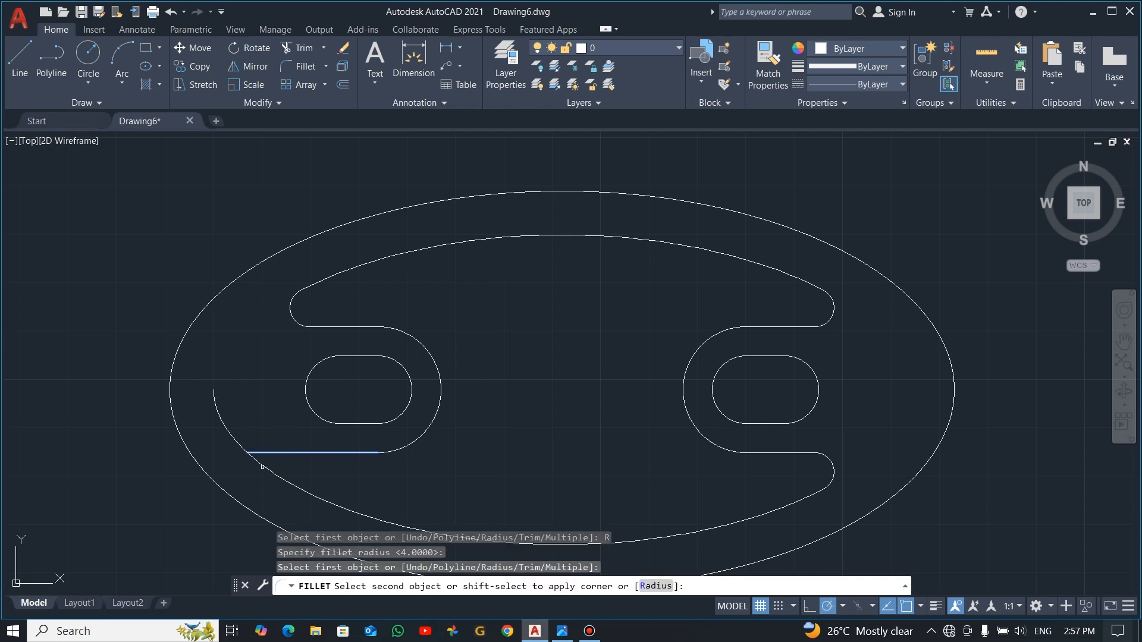
left_click(269, 472)
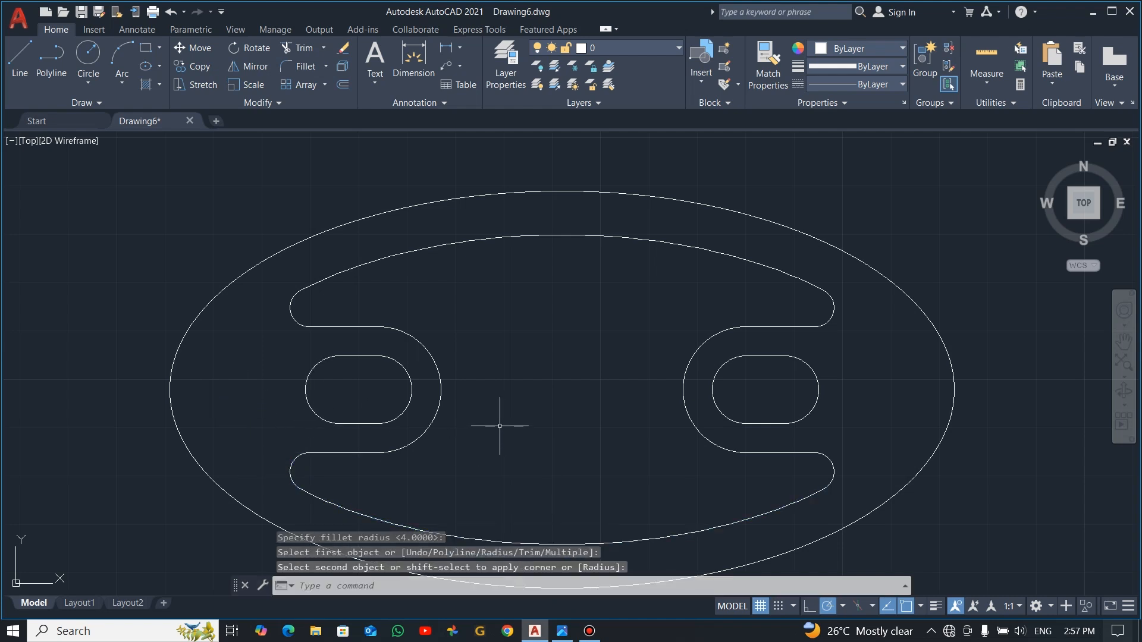
- Turn on lineweight display for the plate drawing
scroll(511, 423, "down", 2)
scroll(556, 408, "up", 2)
scroll(556, 408, "down", 2)
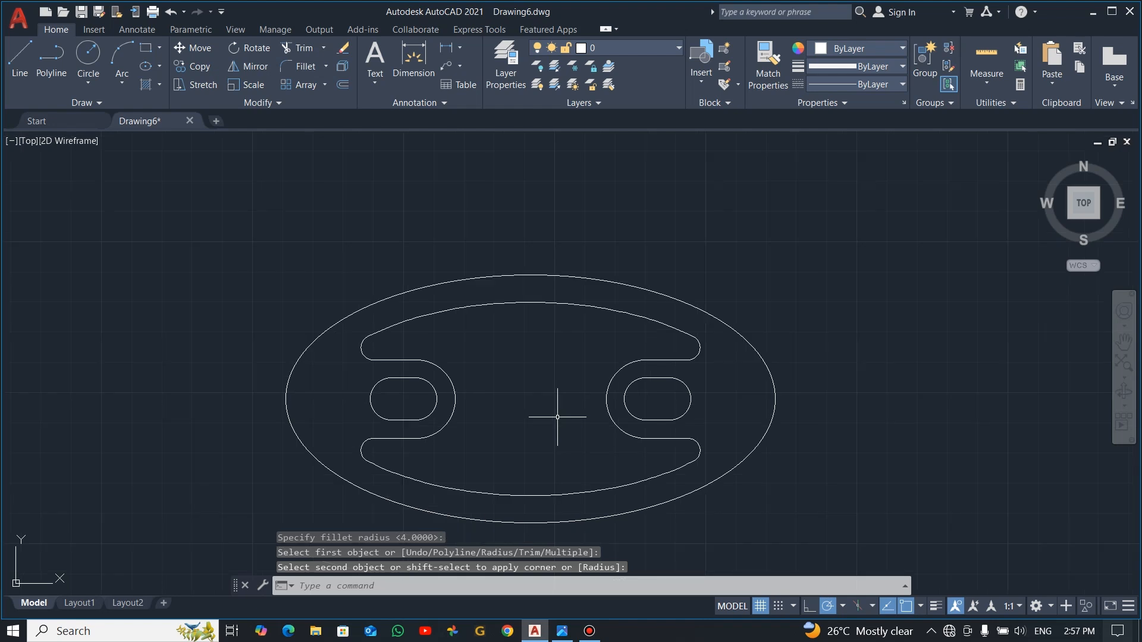
middle_click_drag(540, 428, 604, 329)
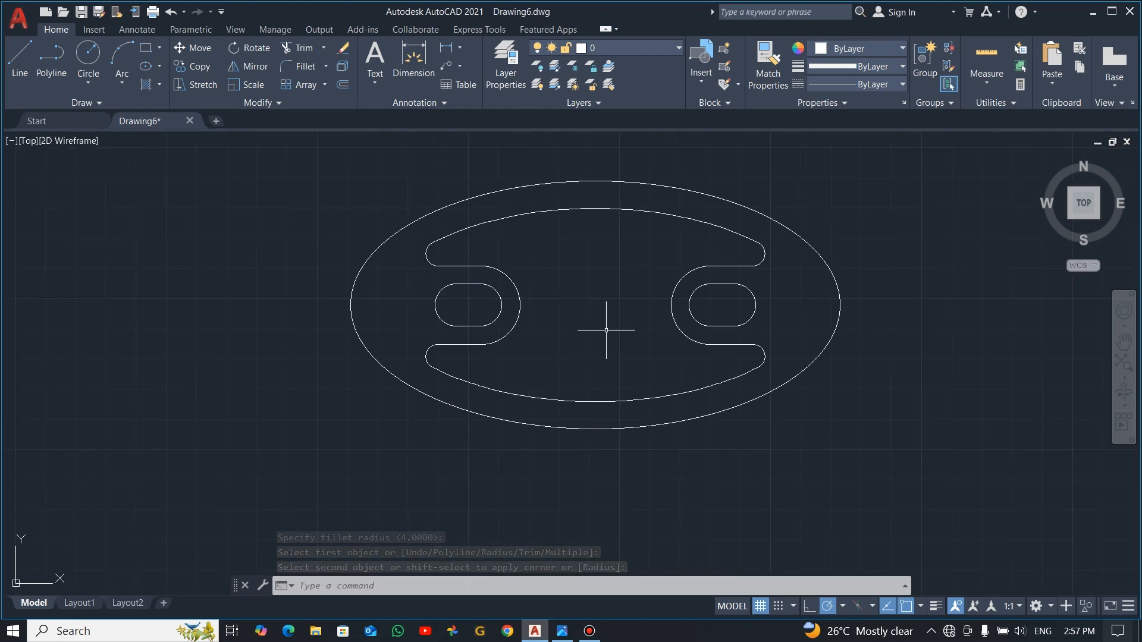
middle_click_drag(561, 295, 530, 338)
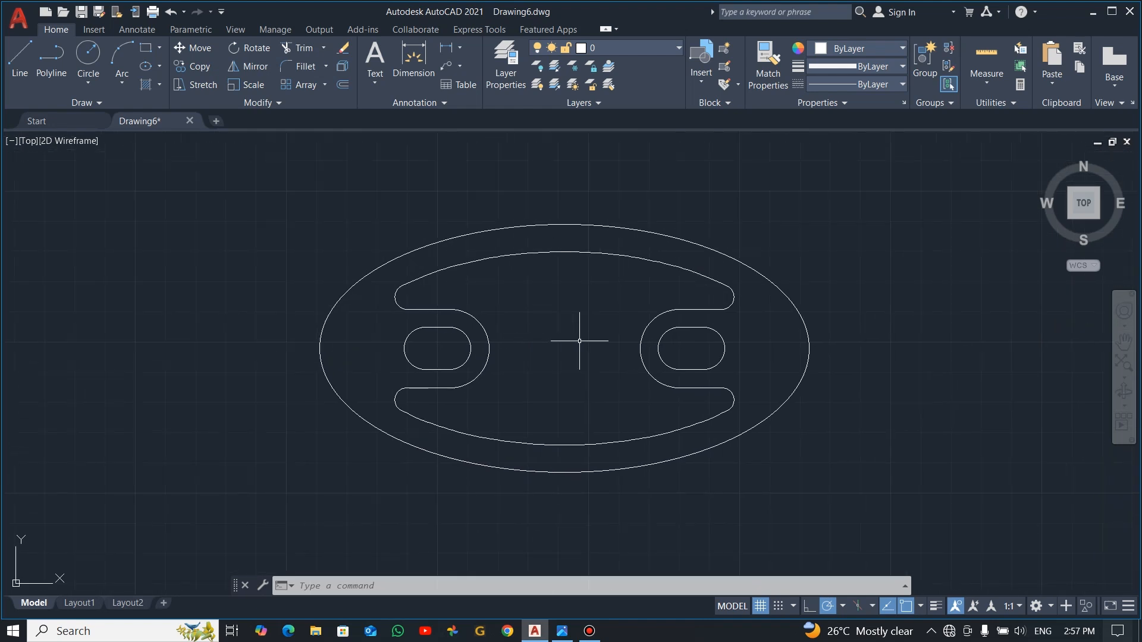
scroll(580, 341, "up", 2)
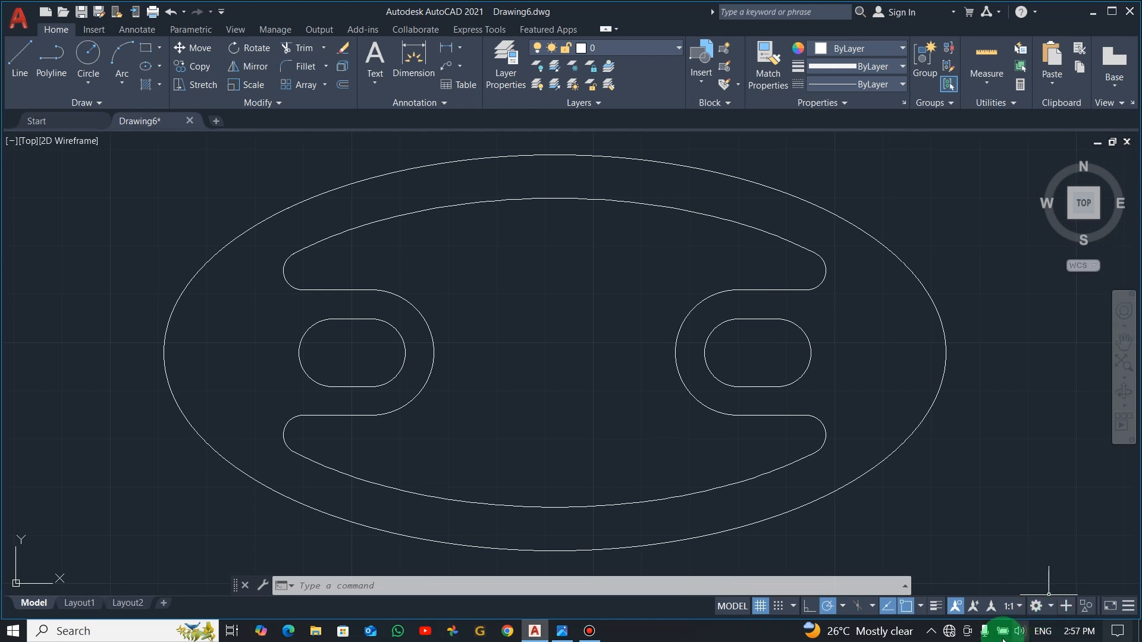
left_click(934, 607)
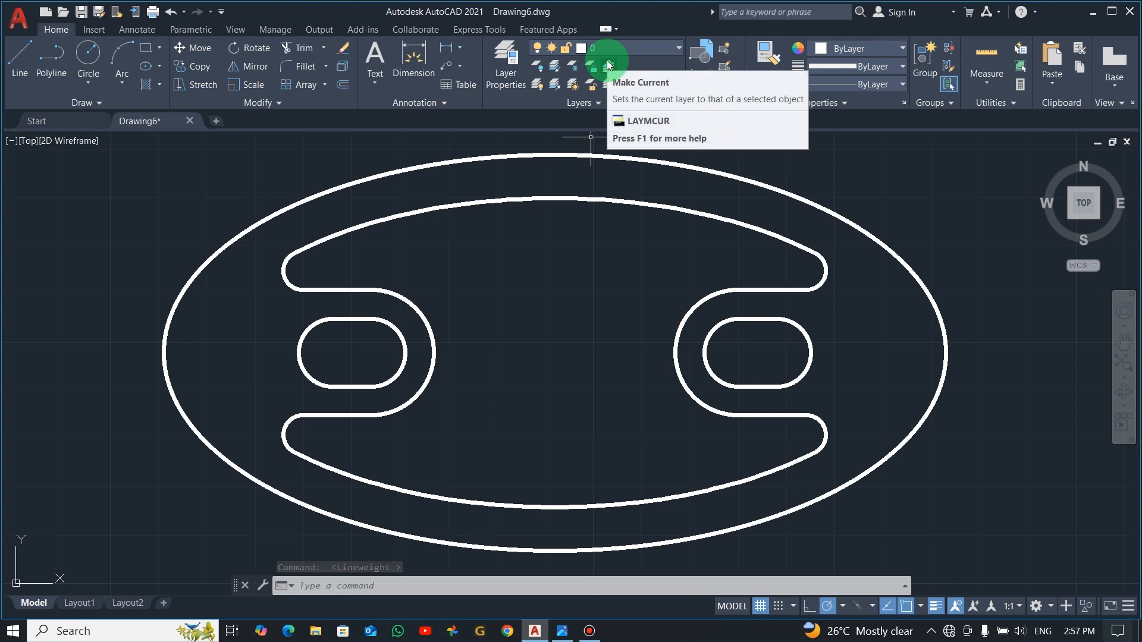
- Create a new layer named DIM and set its colour to index 20
left_click(506, 63)
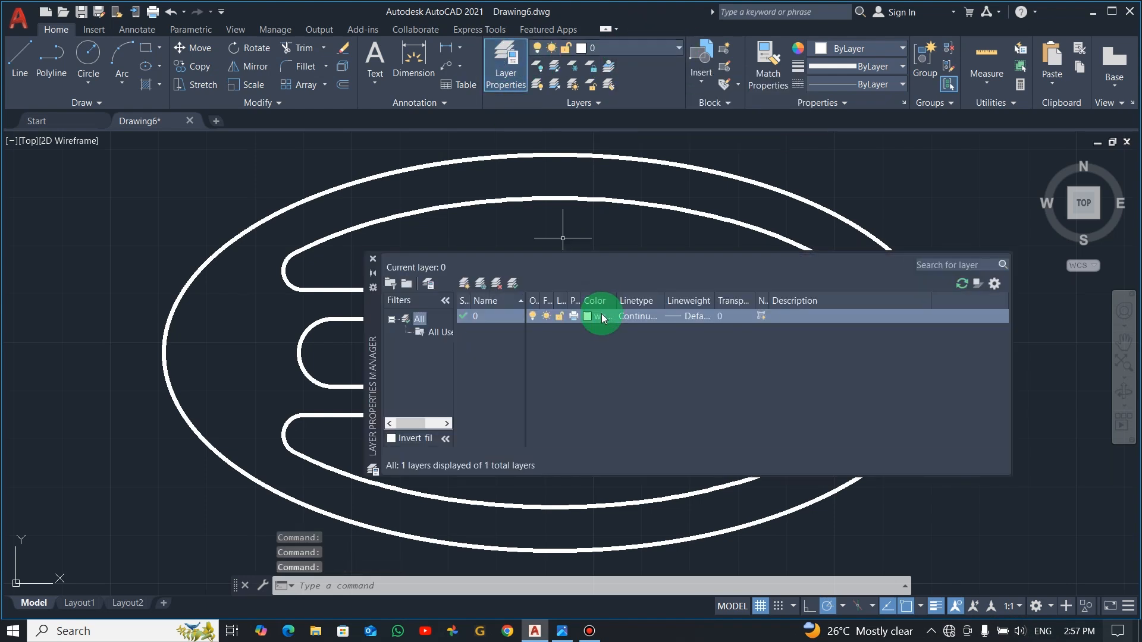
left_click(463, 284)
type("DIM")
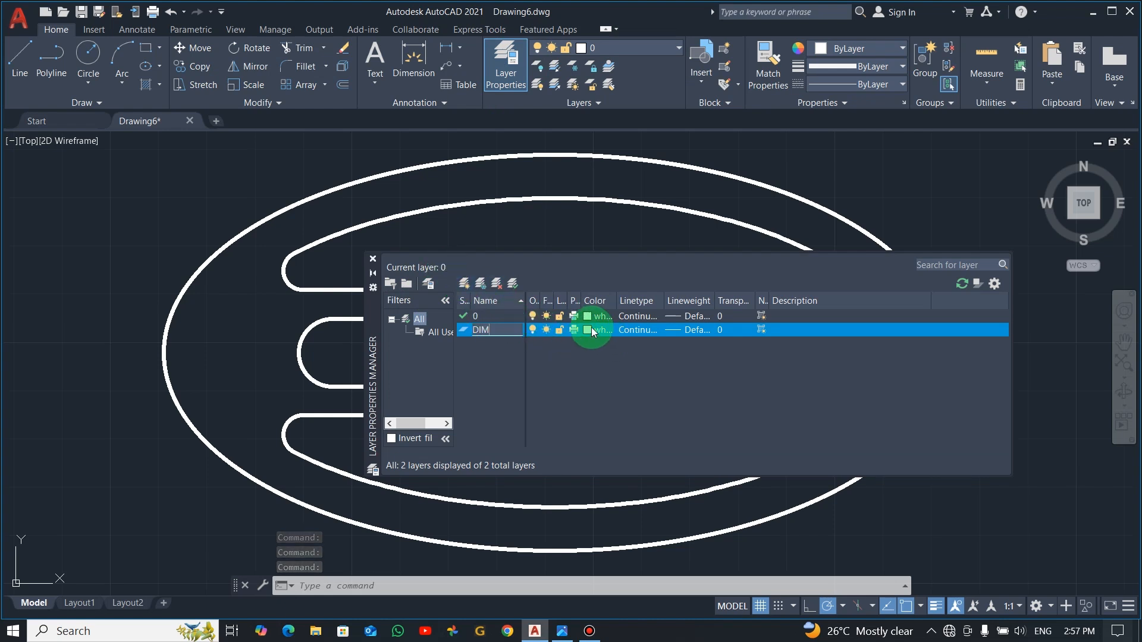
left_click(586, 329)
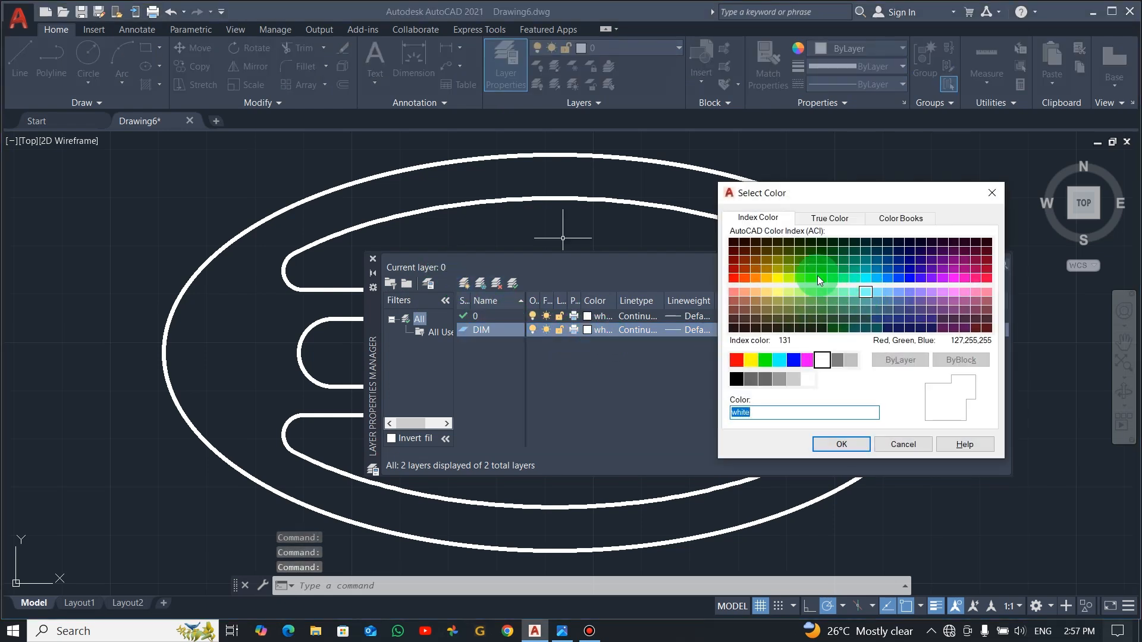
left_click(743, 279)
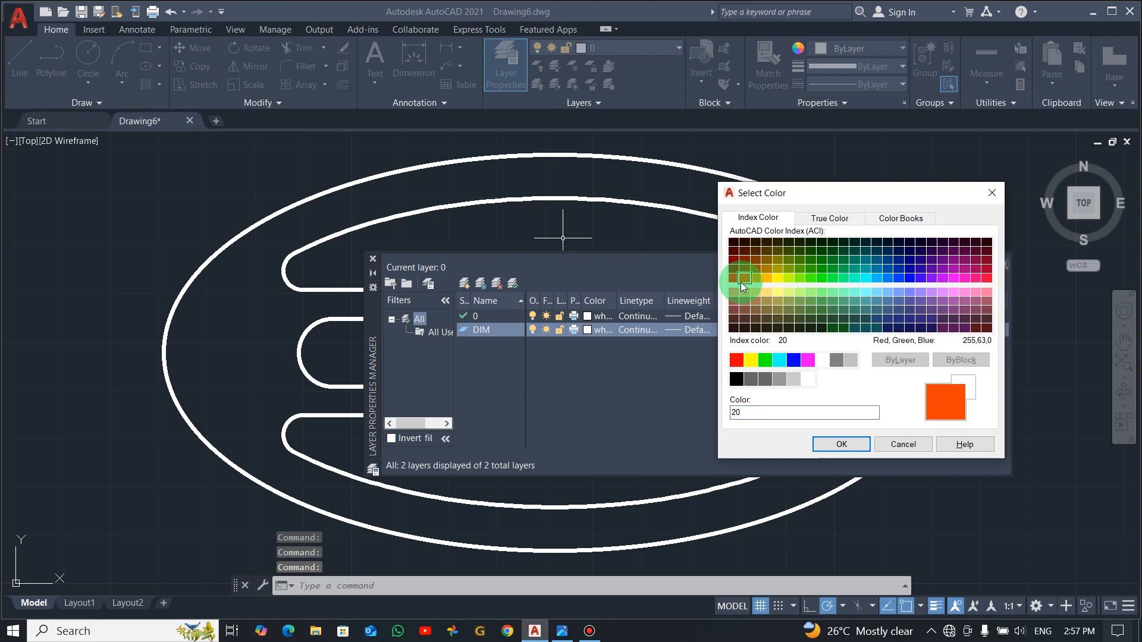
left_click(853, 442)
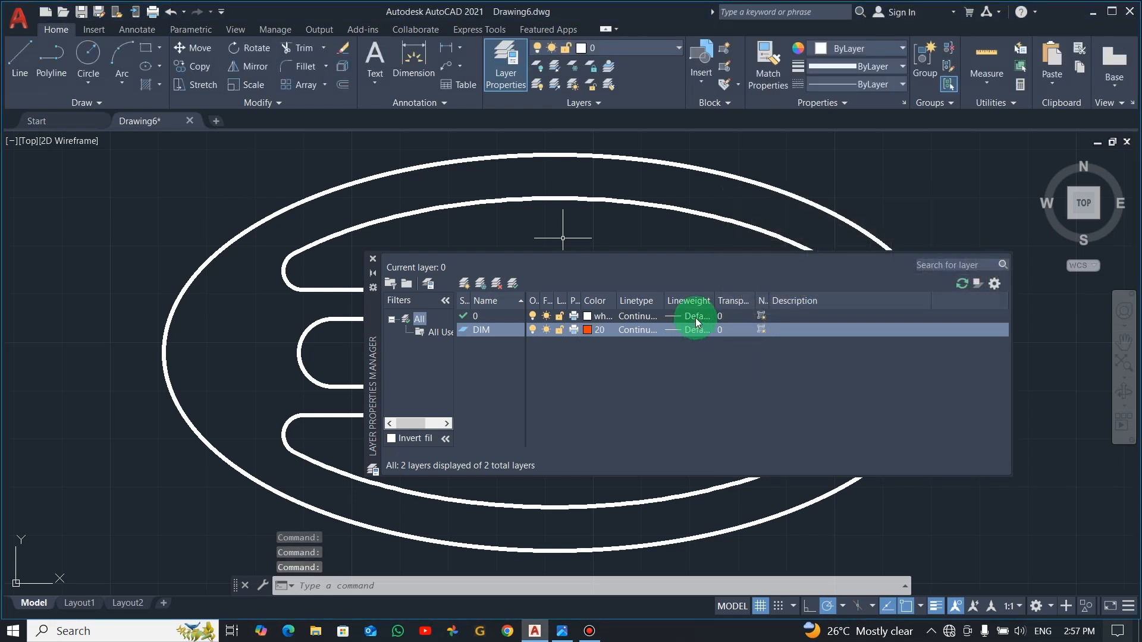
- Set the DIM layer's lineweight to 0.20 mm and close the layer manager
left_click(696, 331)
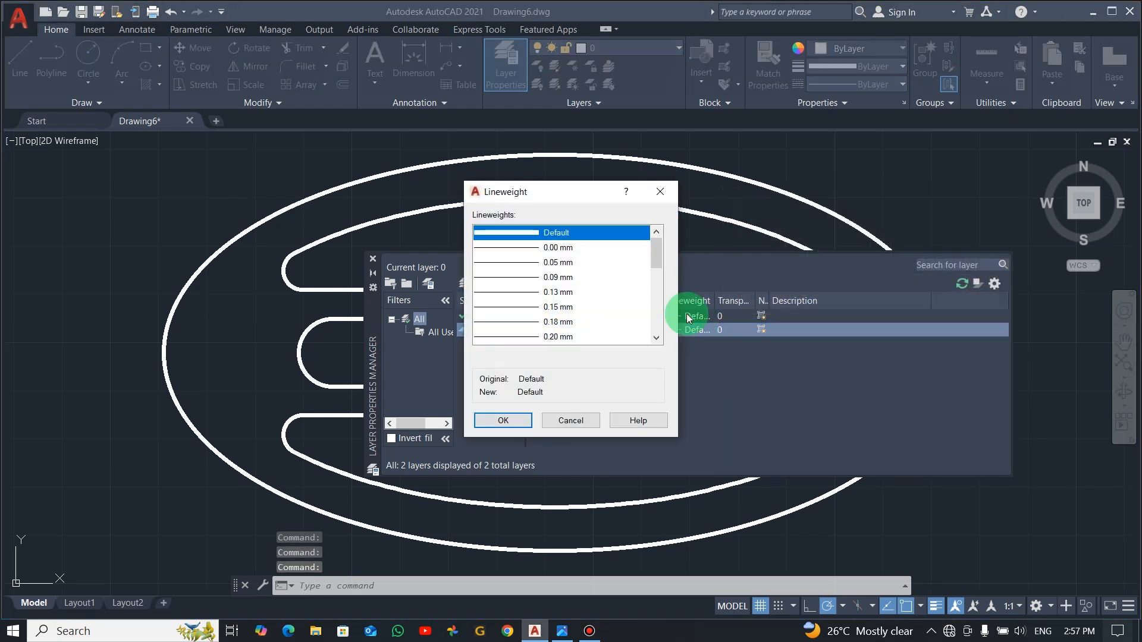
left_click(560, 338)
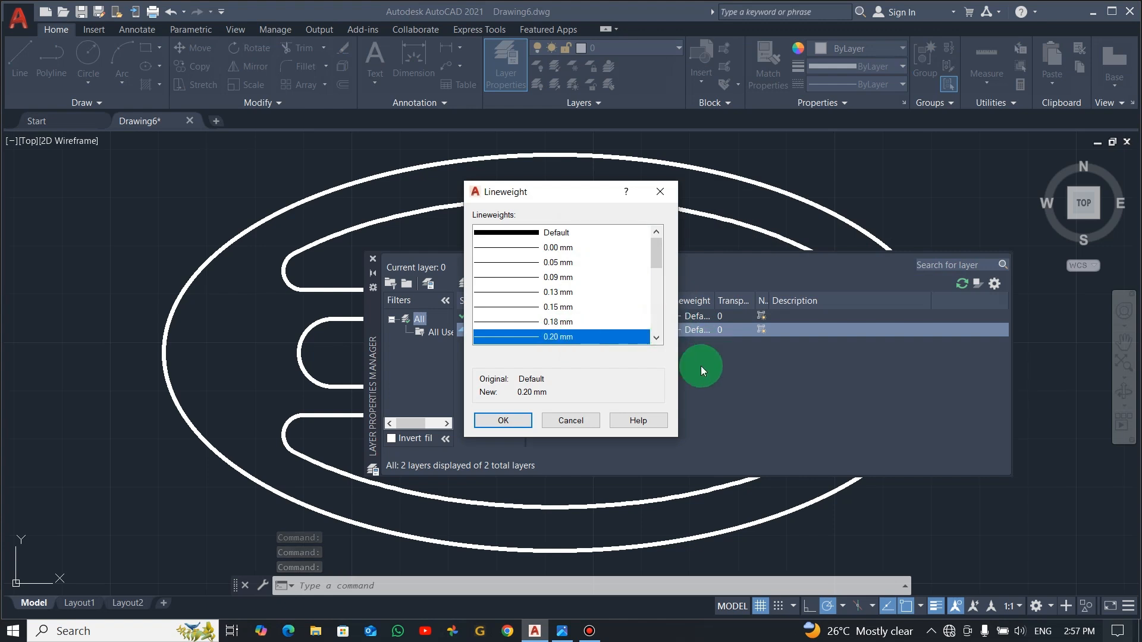
left_click(523, 419)
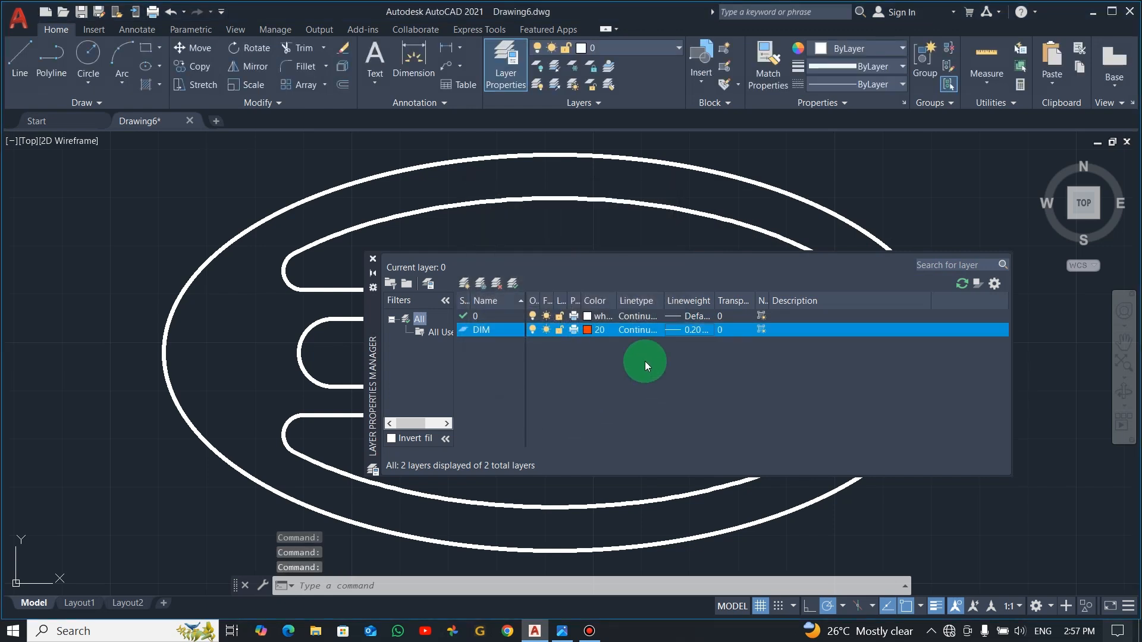
left_click(373, 259)
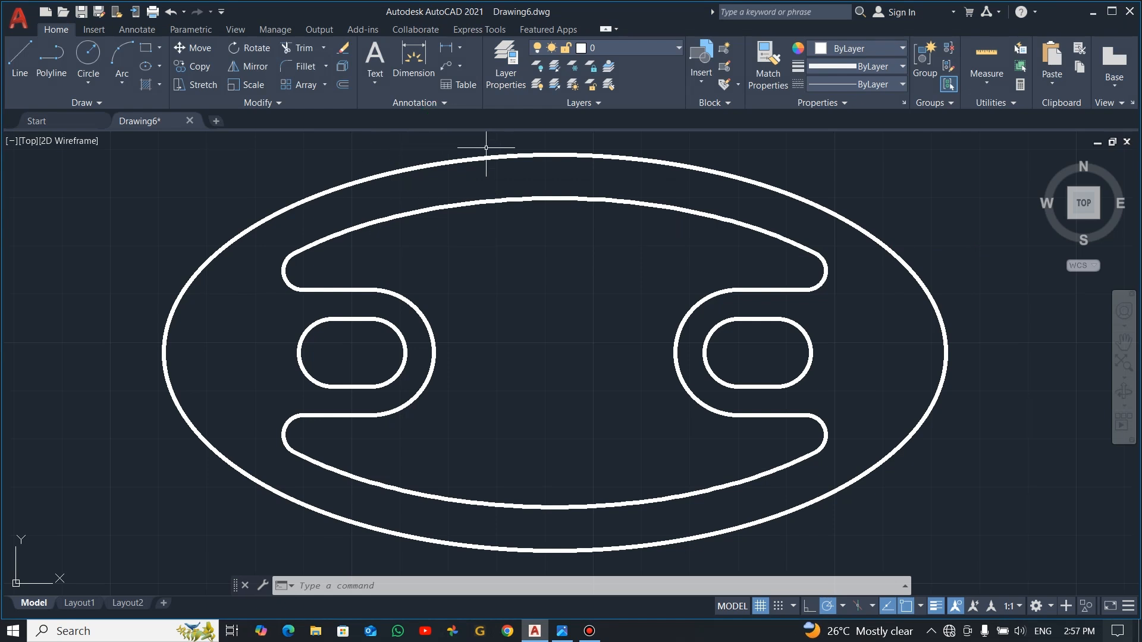
left_click(461, 45)
scroll(541, 252, "down", 2)
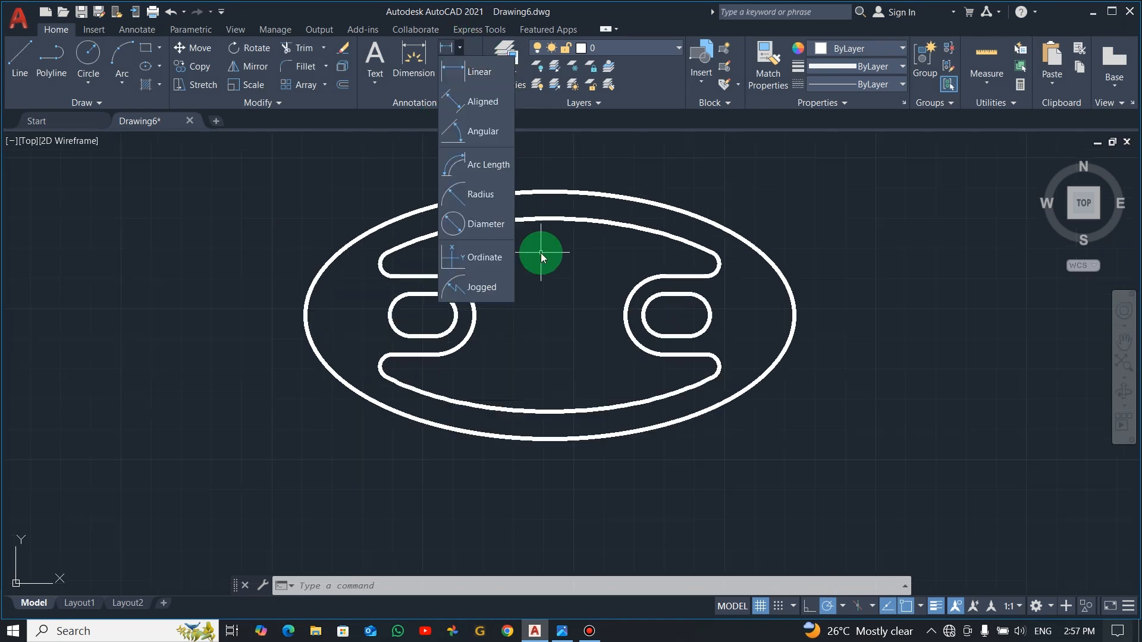
left_click(476, 71)
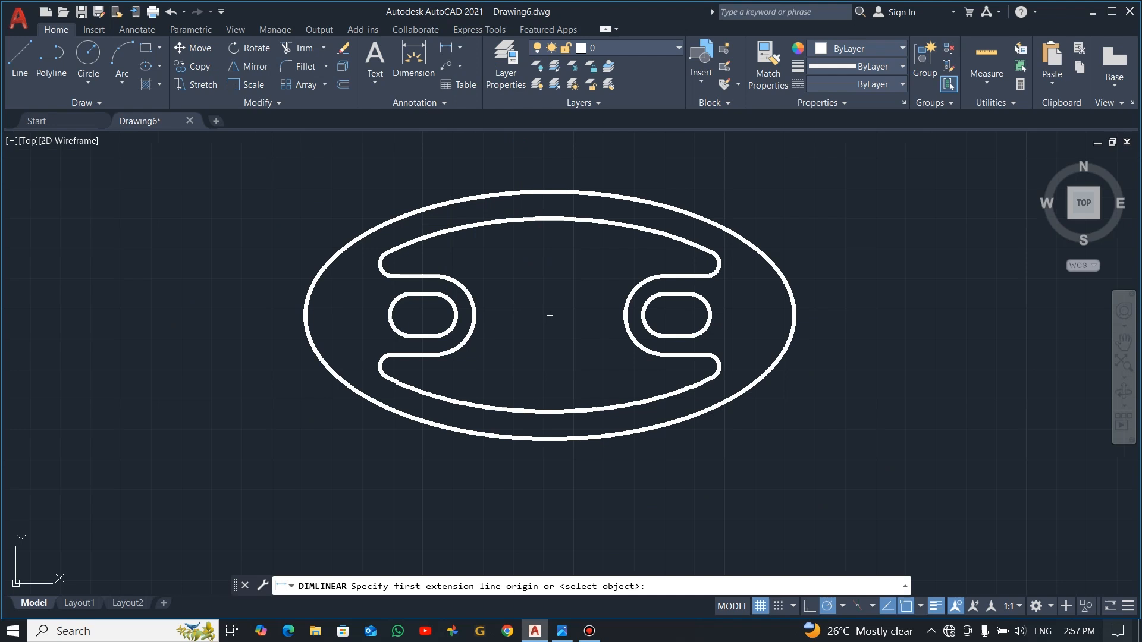
left_click(304, 315)
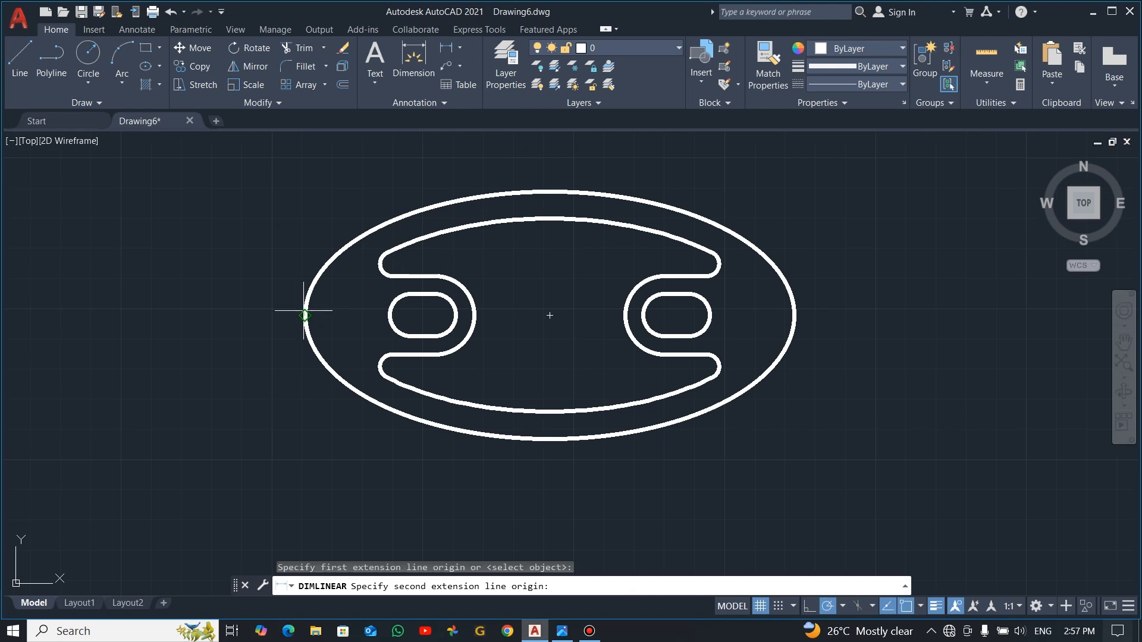
left_click(795, 315)
key("Escape")
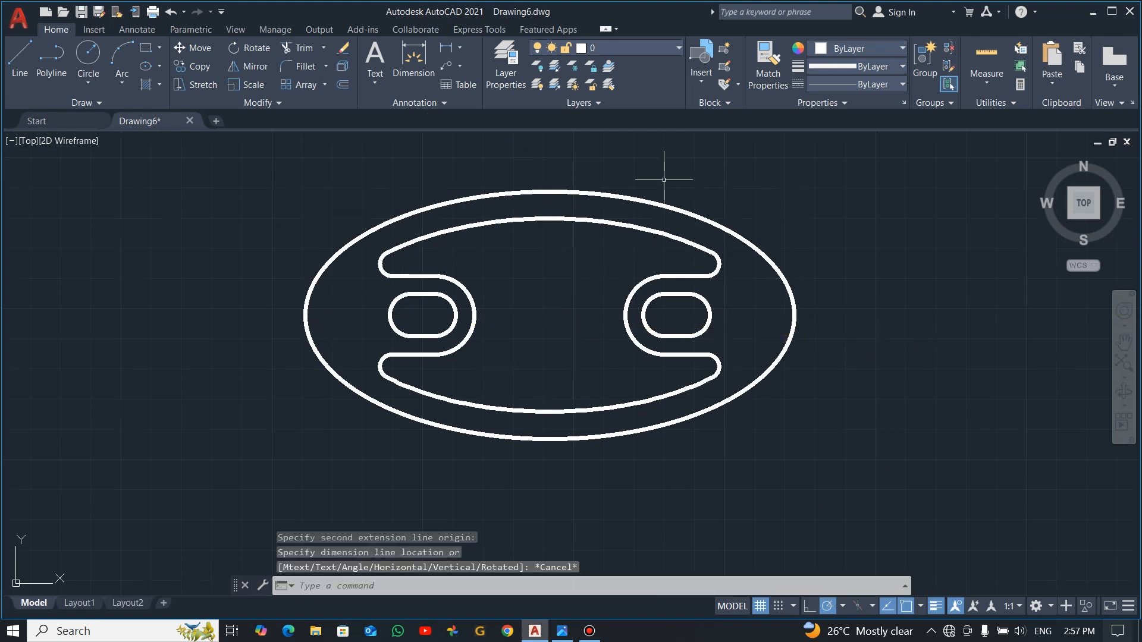
- Make the DIM layer current and place a linear dimension of the outer ellipse's overall width below the plate
left_click(675, 48)
left_click(622, 83)
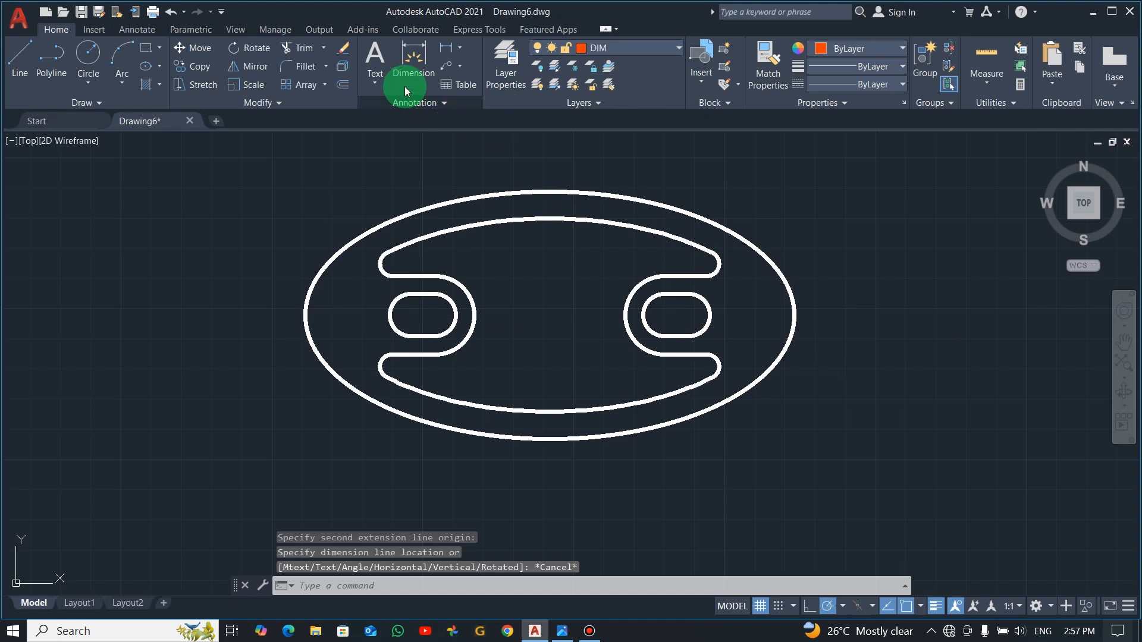
left_click(444, 52)
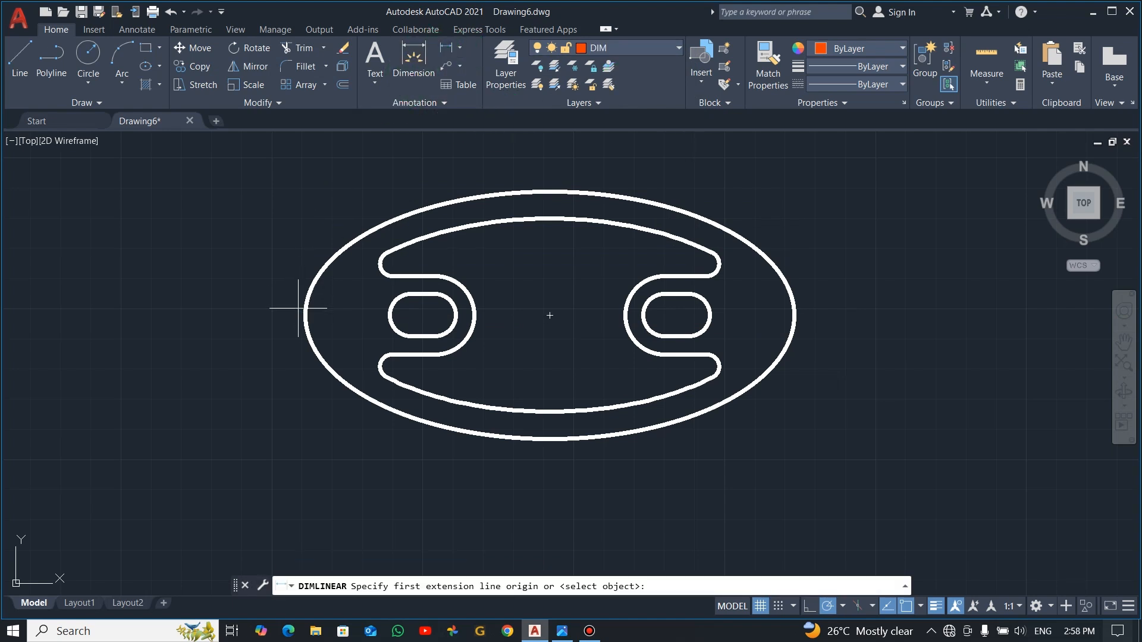
left_click(305, 315)
left_click(794, 315)
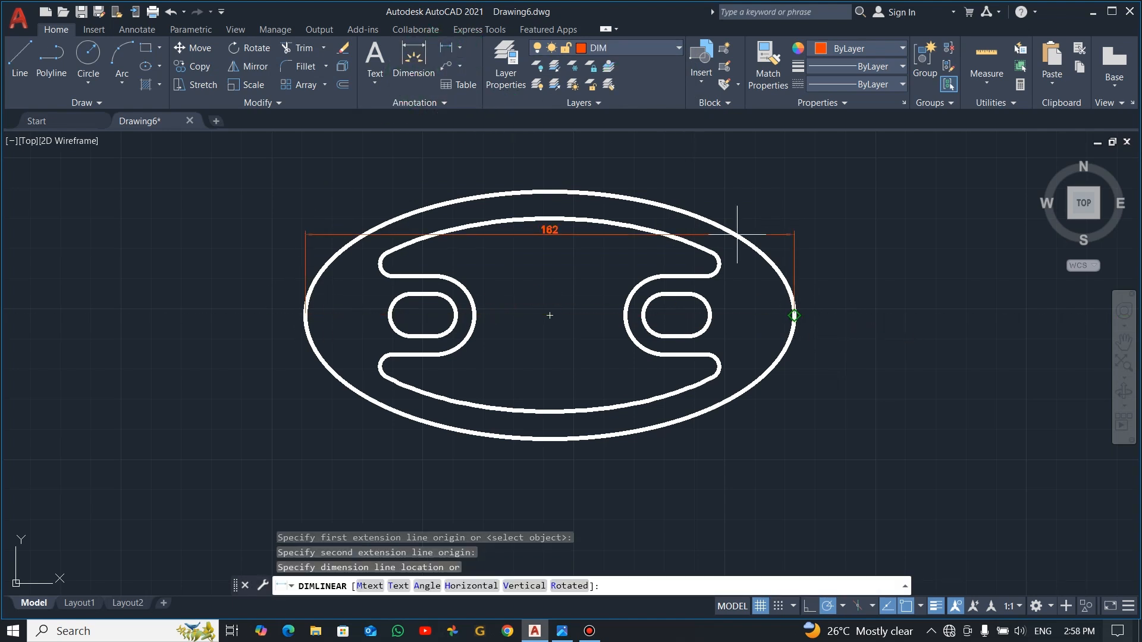
left_click(634, 486)
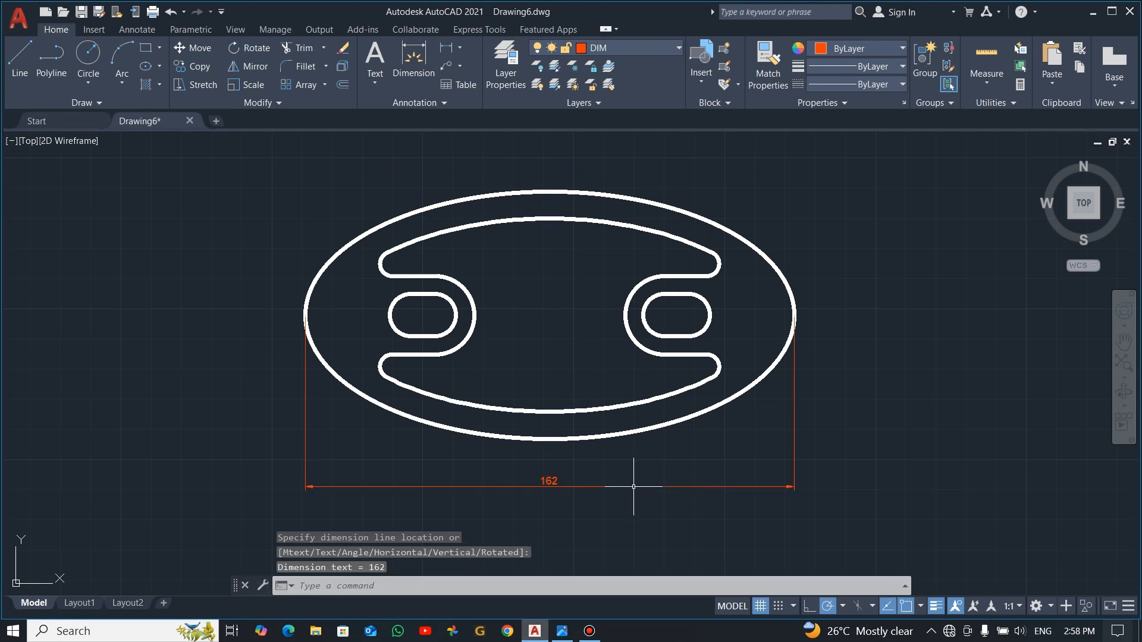
- Add a linear dimension of the outer ellipse's overall height to the right of the plate
left_click(445, 49)
left_click(550, 191)
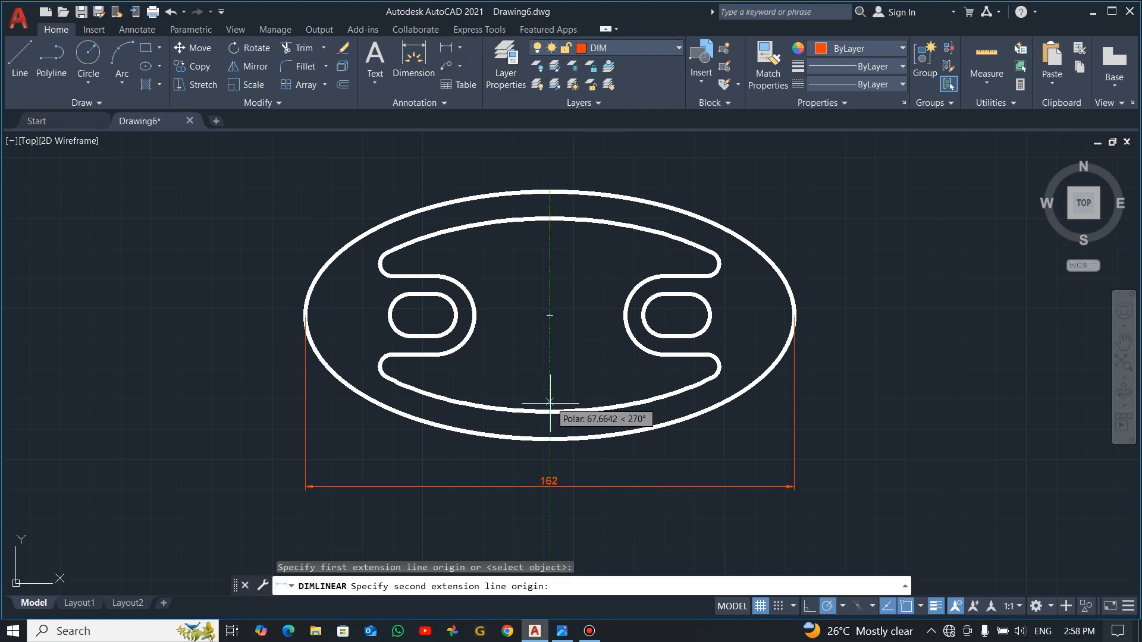
left_click(550, 440)
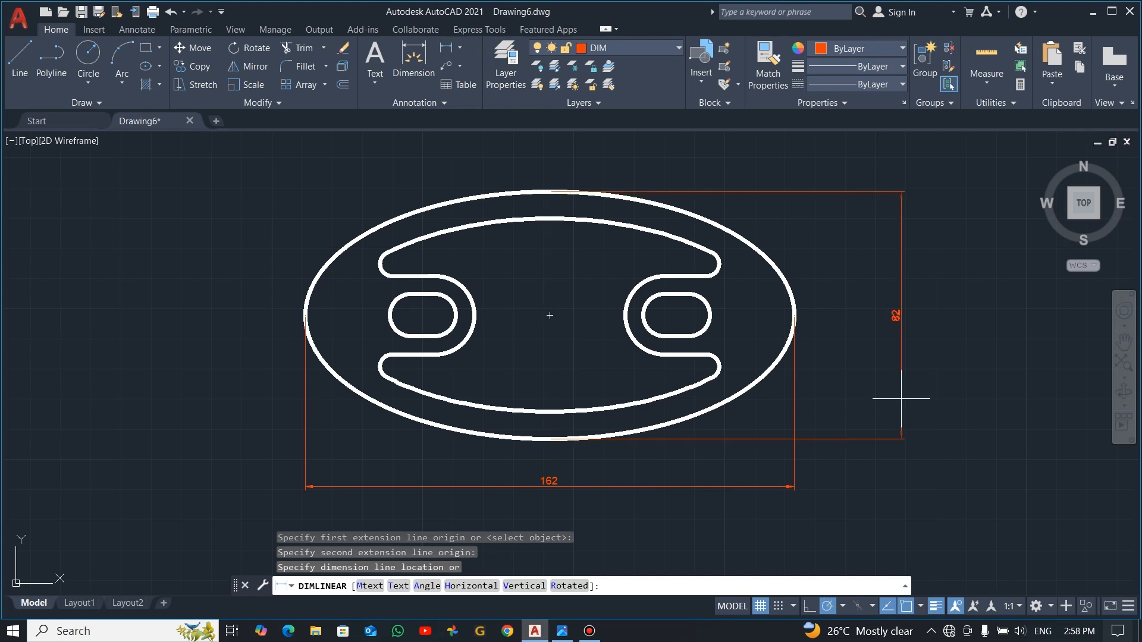
left_click(899, 395)
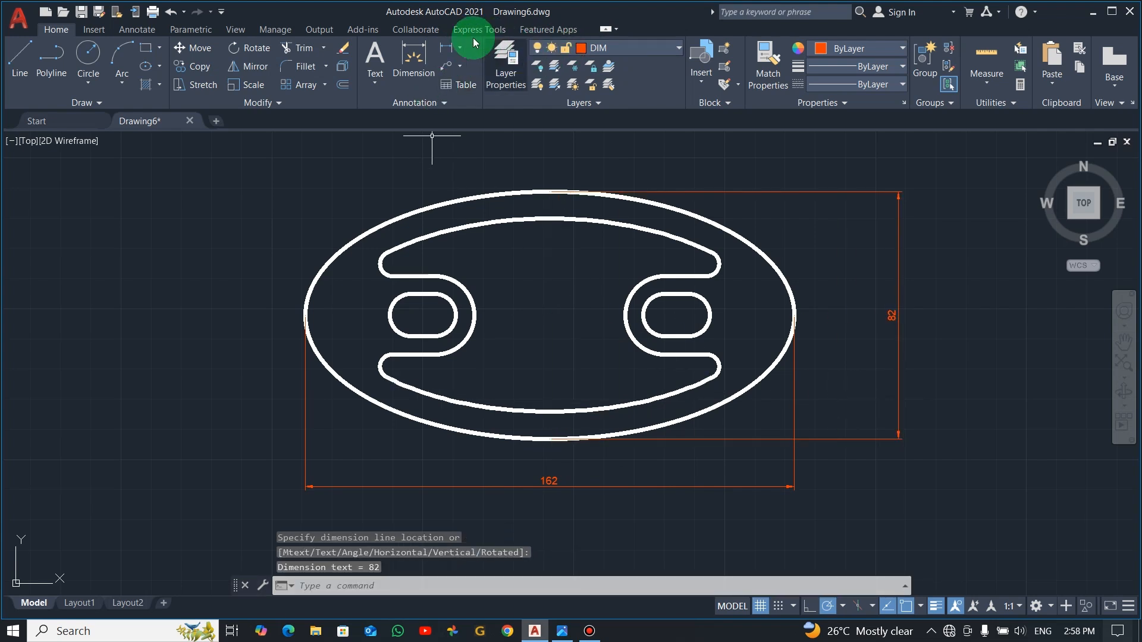
- Add radius dimensions to the cutout arc around the left slot and to that slot's right end arc
left_click(462, 47)
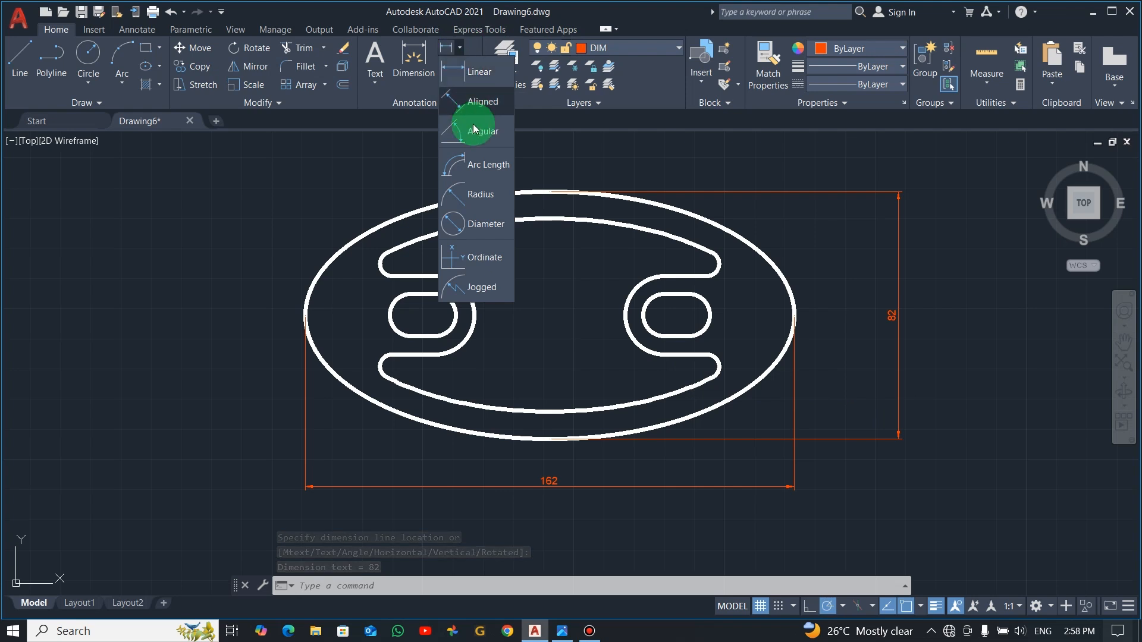
left_click(470, 192)
left_click(474, 310)
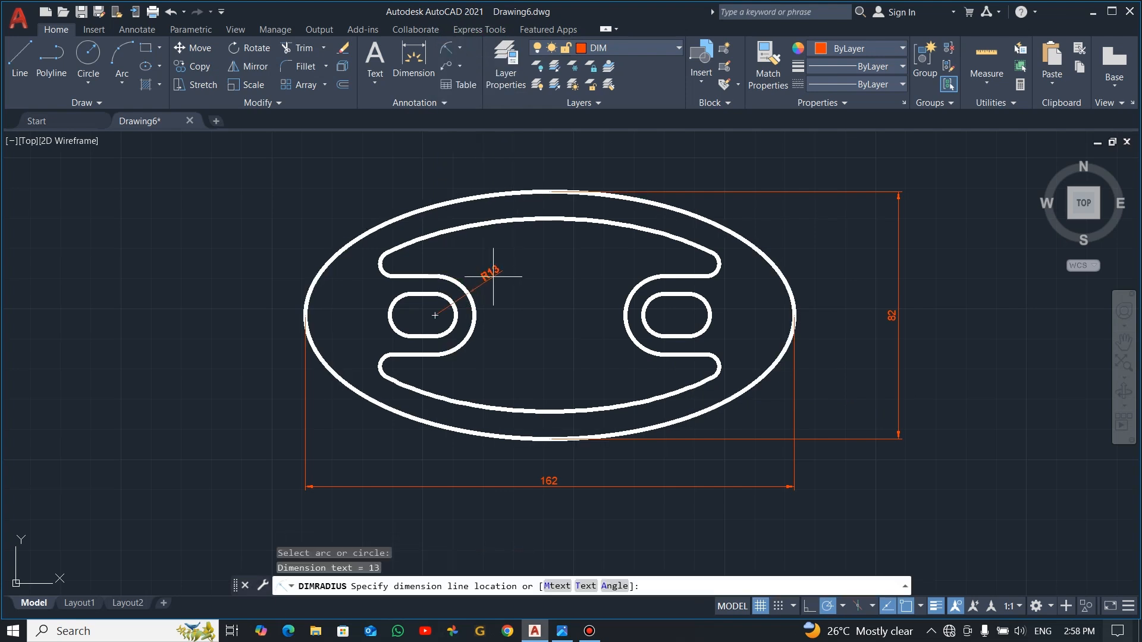
left_click(506, 271)
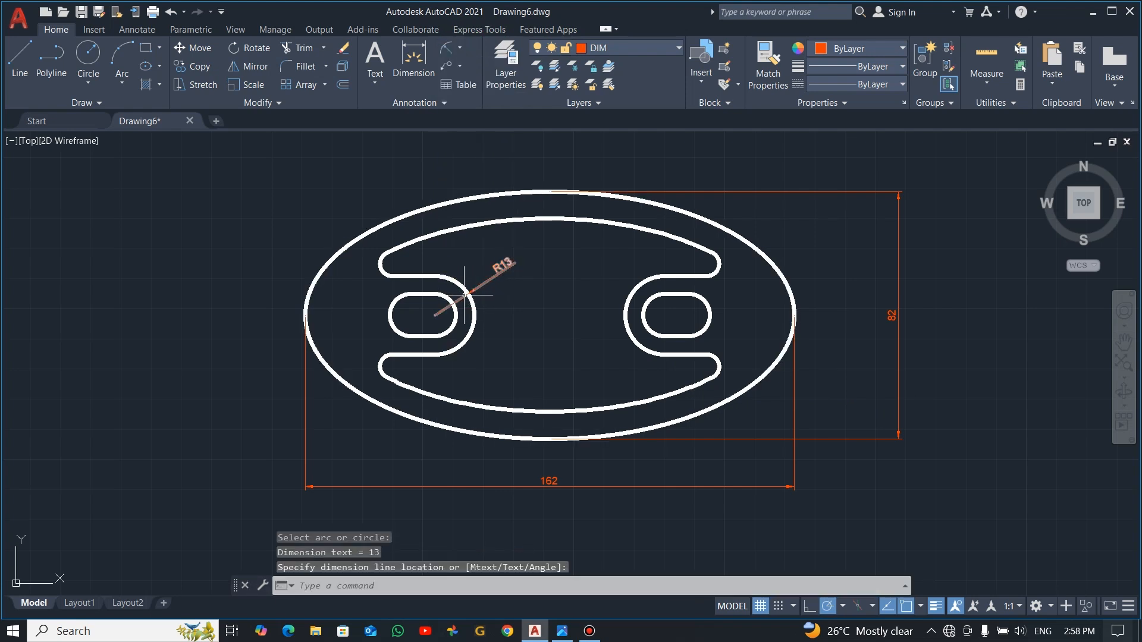
left_click(453, 49)
left_click(456, 309)
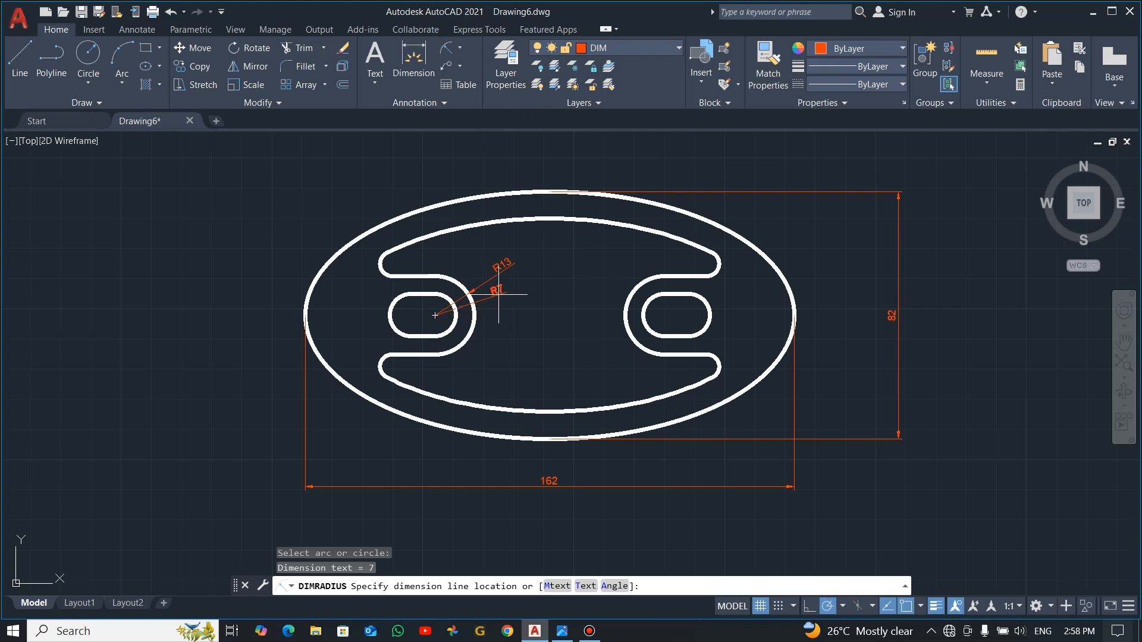
left_click(499, 297)
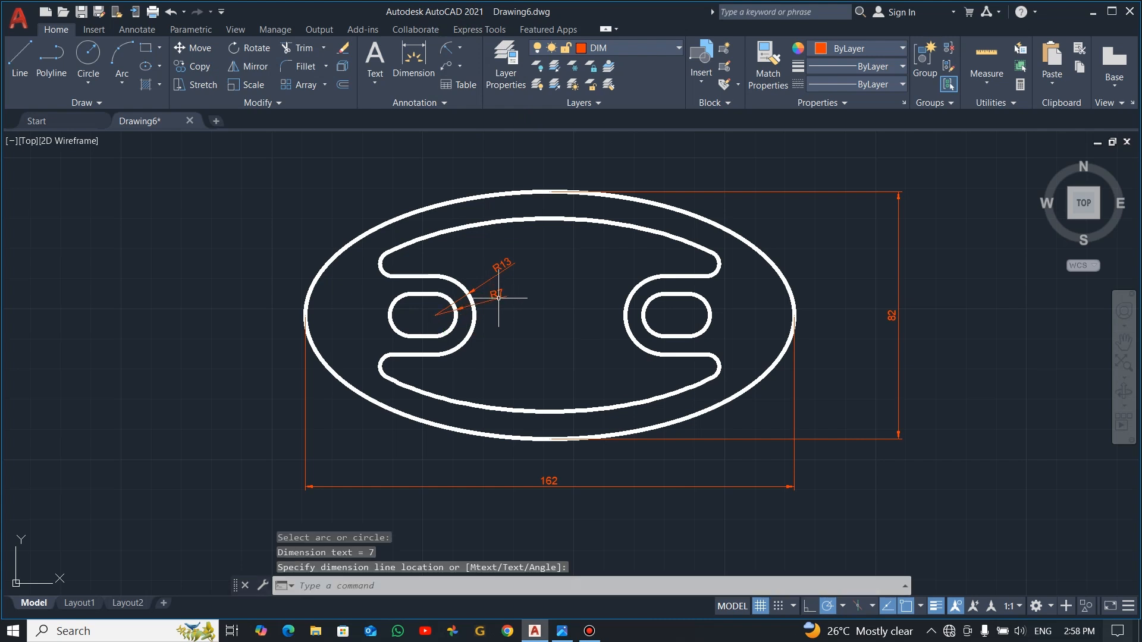
- Add a linear dimension between the two end-arc centres of the left slot, placed below the slot
left_click(460, 55)
left_click(506, 101)
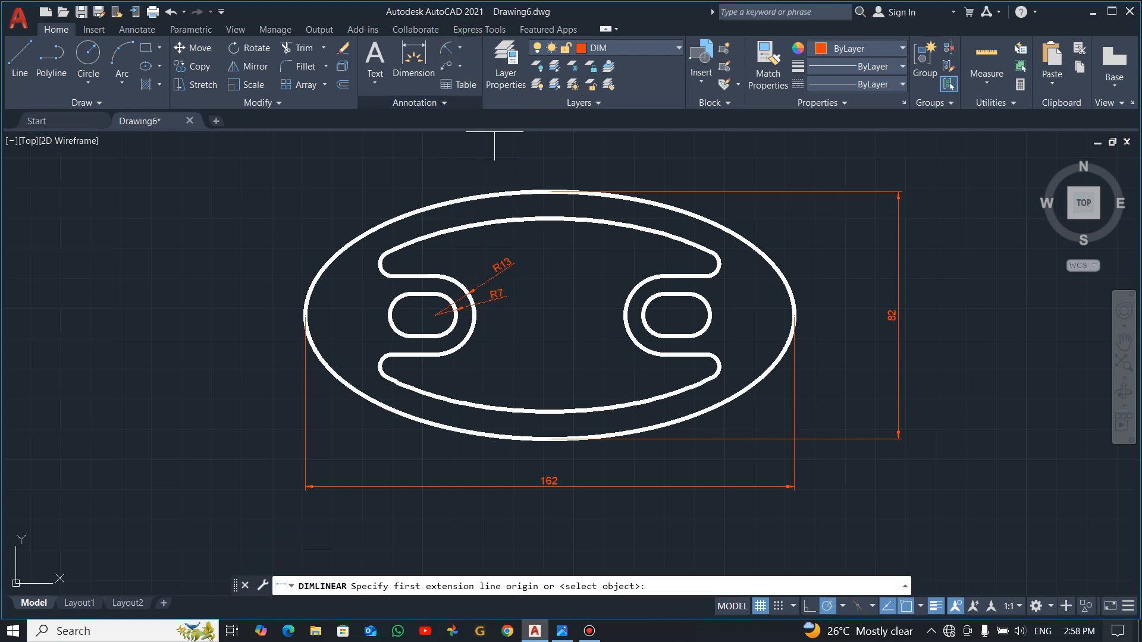
left_click(411, 315)
left_click(436, 315)
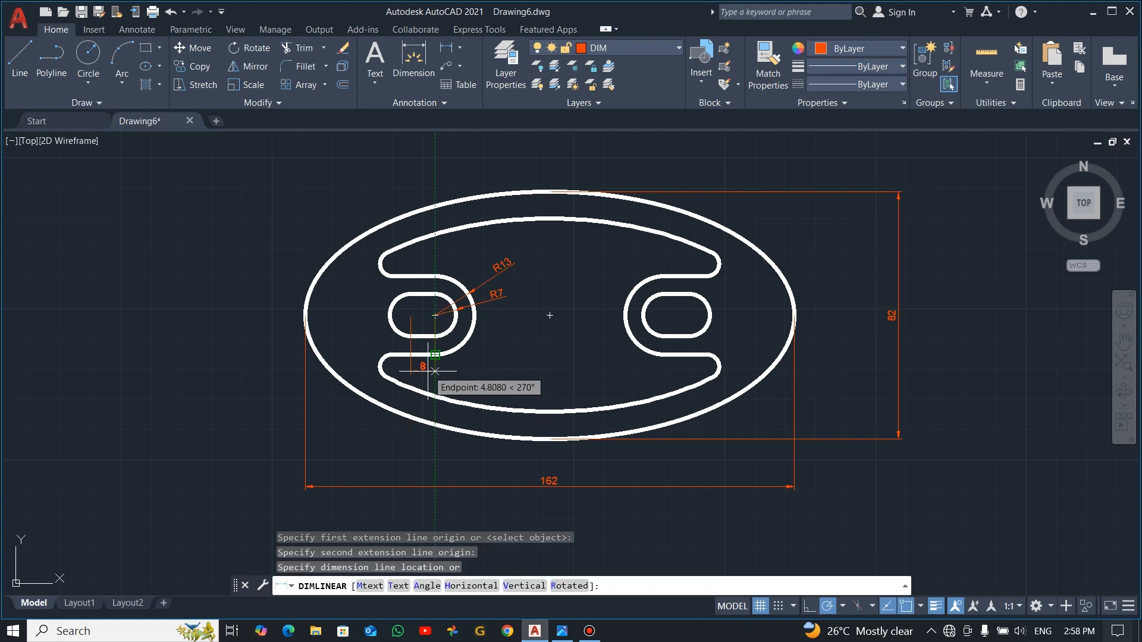
left_click(452, 373)
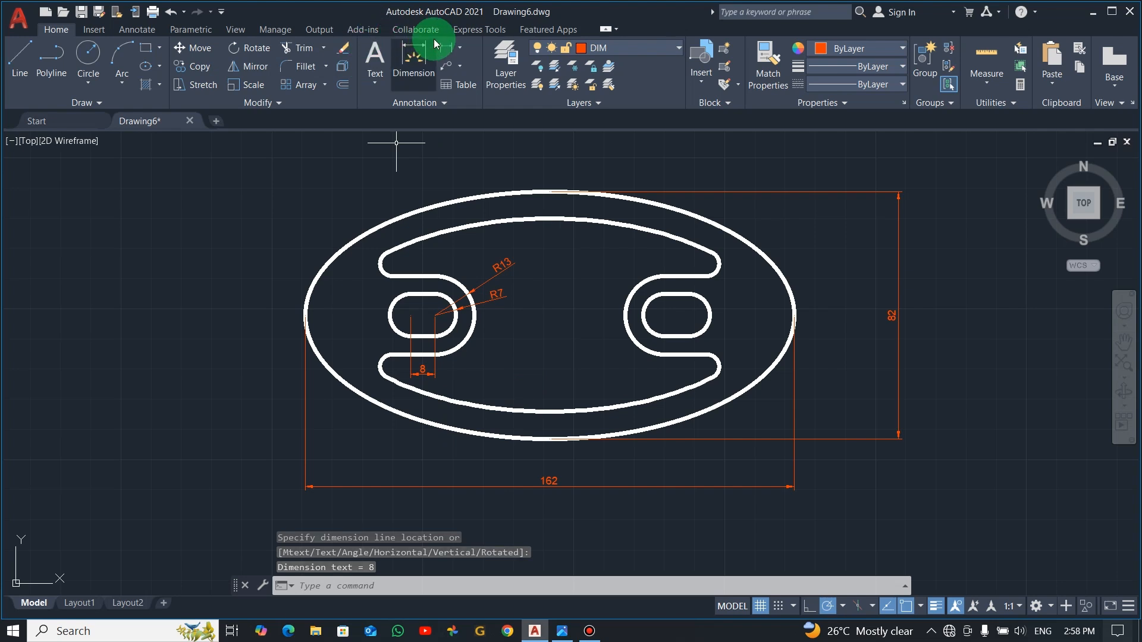
- Dimension the horizontal distance between the inner arc centres of the left and right slots, in line with the left slot's dimension
left_click(414, 56)
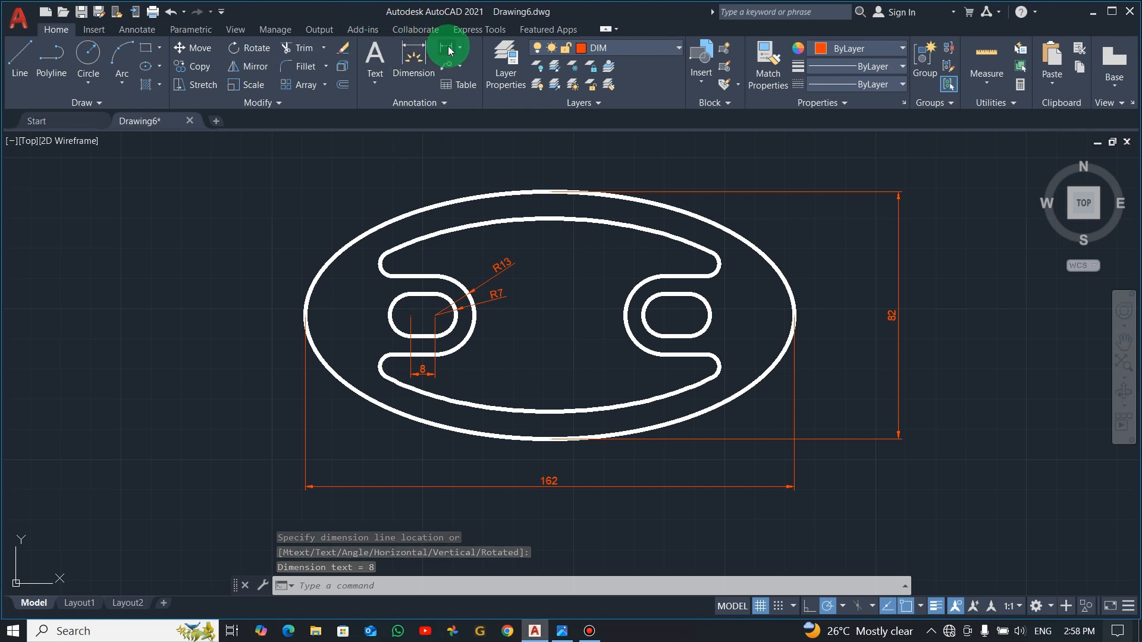
left_click(435, 315)
left_click(665, 315)
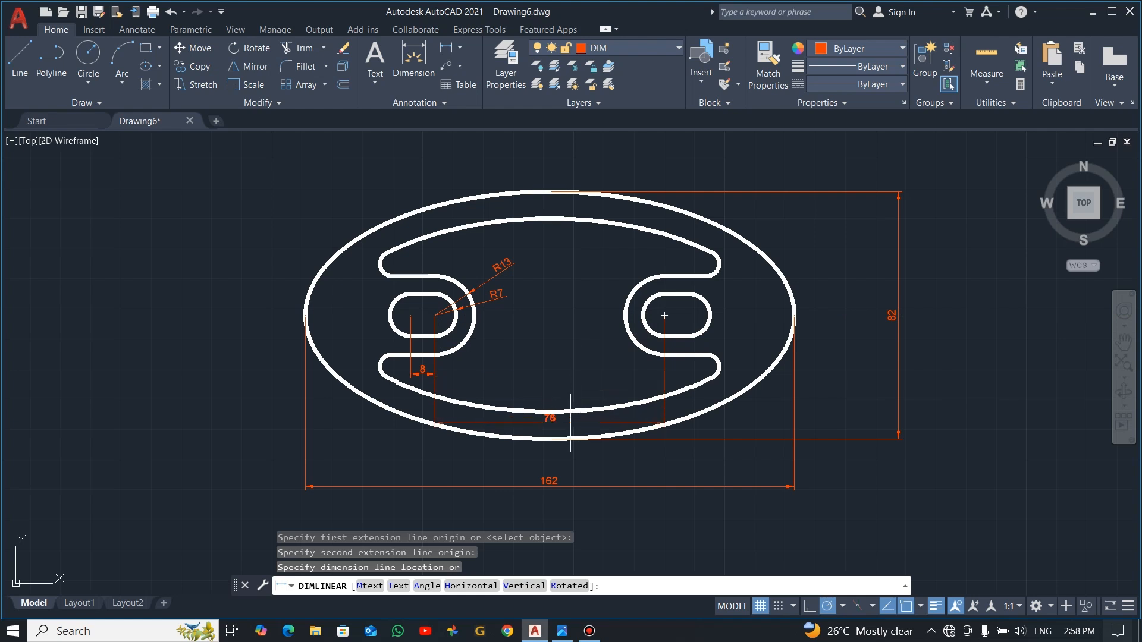
left_click(577, 375)
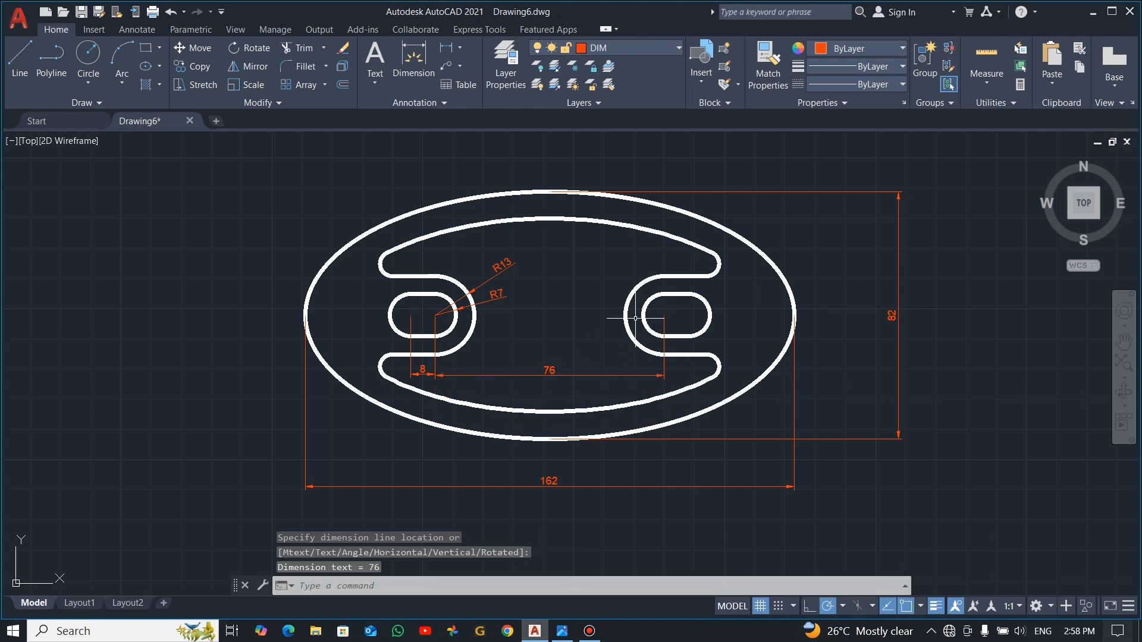
- Add a radius dimension to the upper-right corner fillet of the inner cutout, with its text outside the plate
left_click(464, 59)
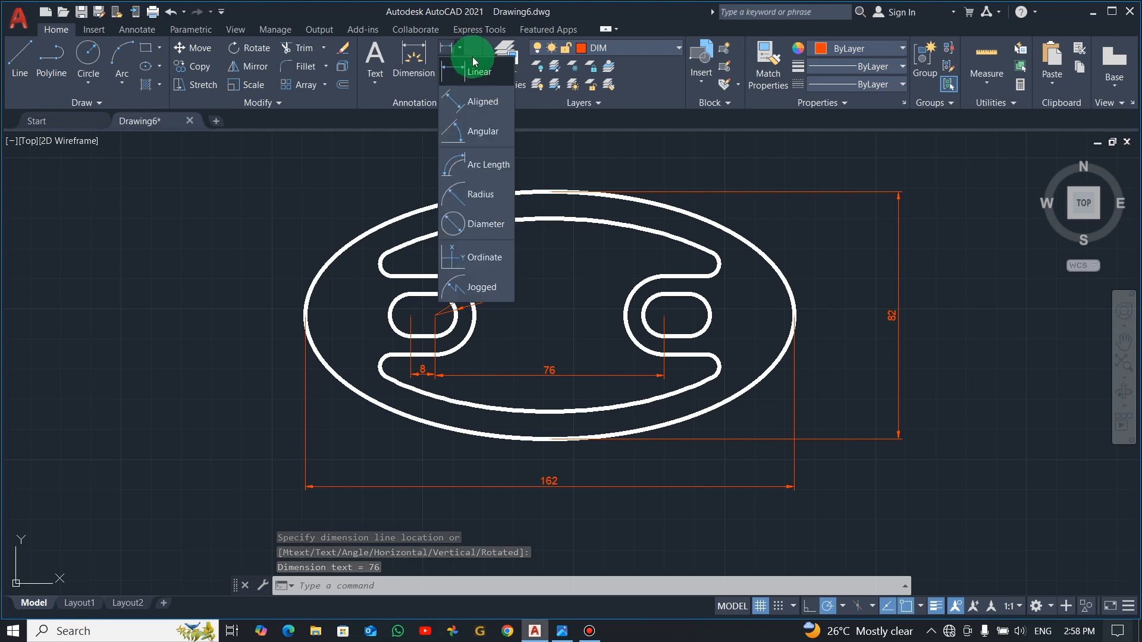
left_click(483, 195)
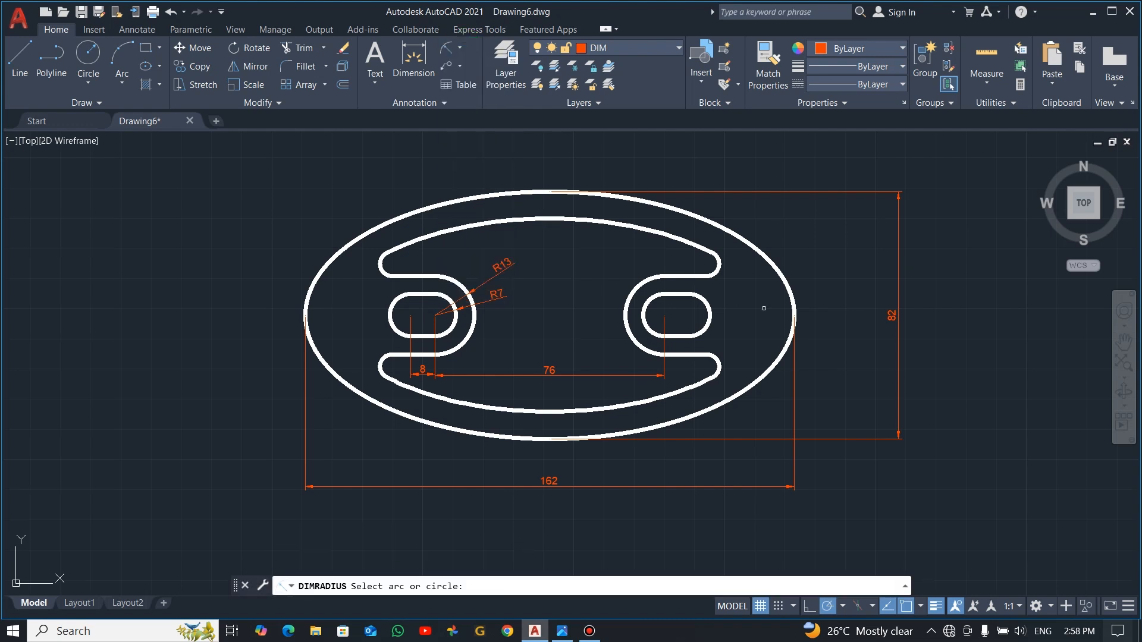
left_click(719, 264)
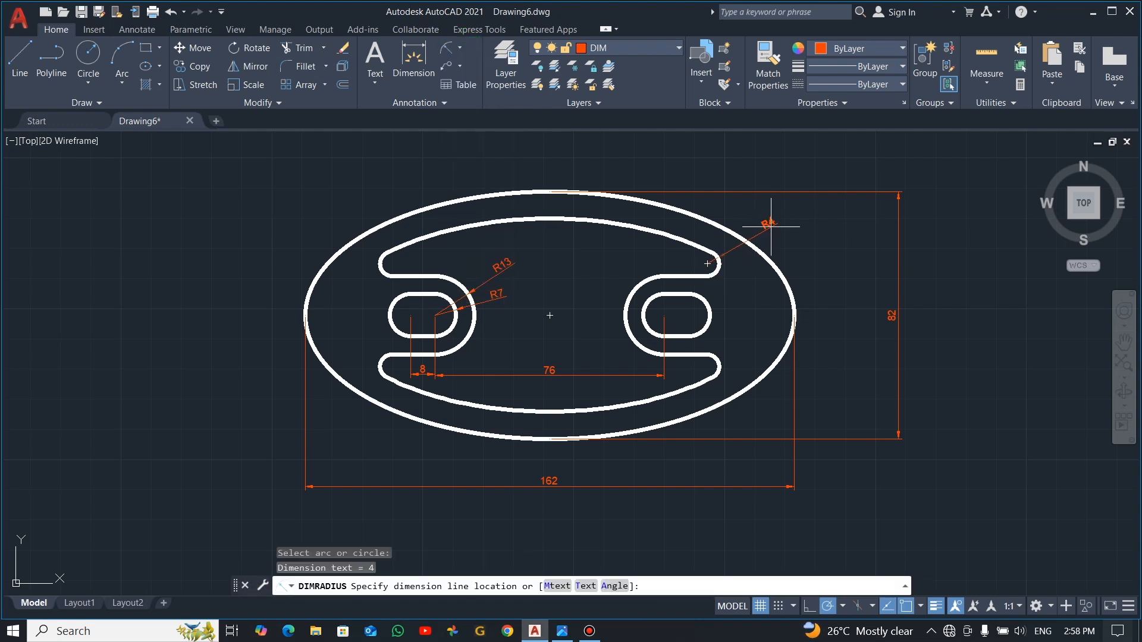
left_click(773, 226)
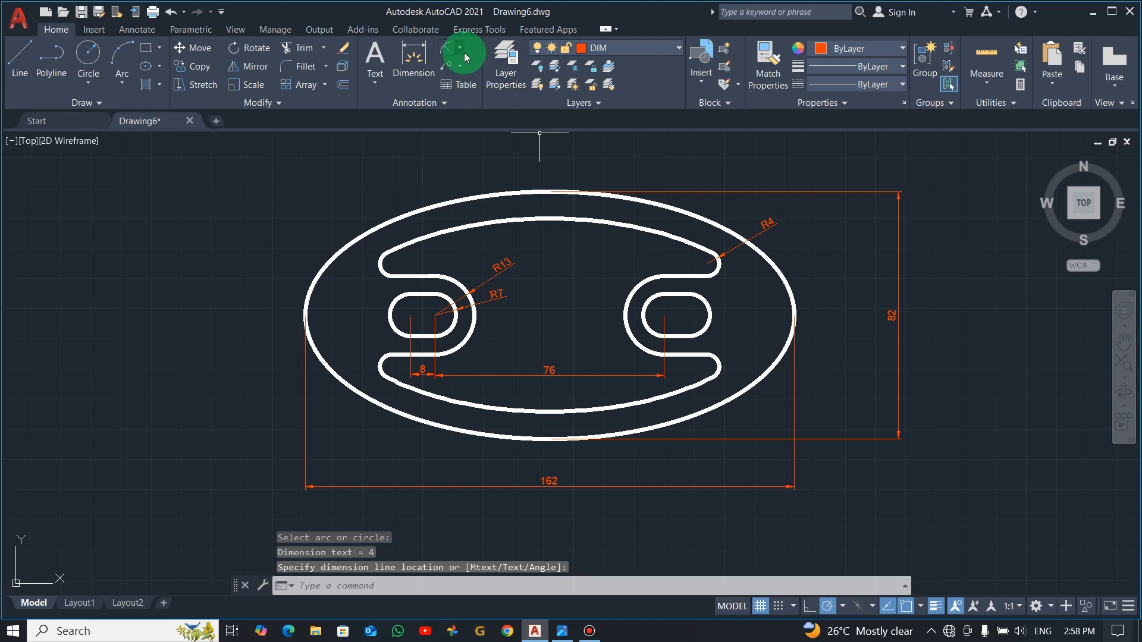
- Open the ISO-25 dimension style for modification and set its arrow size to 5.5
left_click(447, 47)
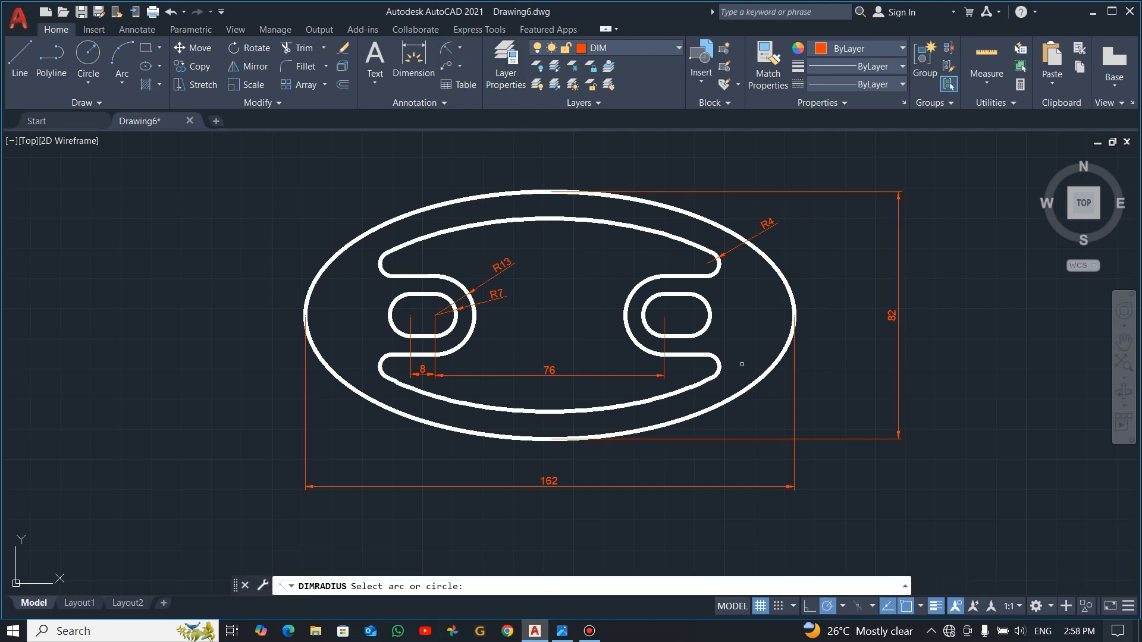
key("Escape")
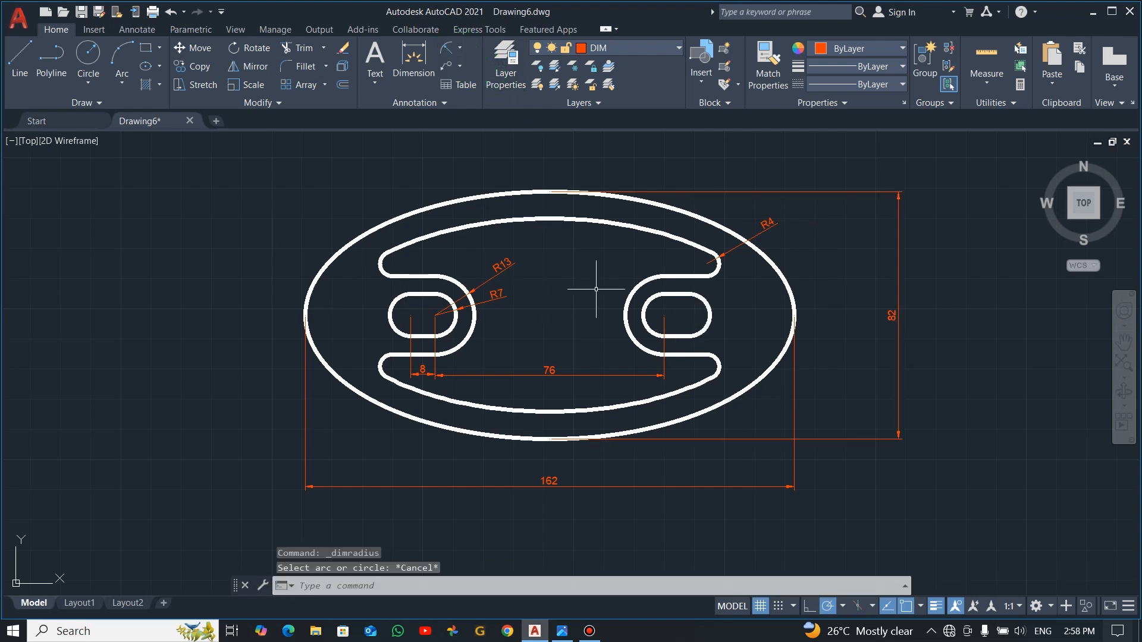
left_click(430, 104)
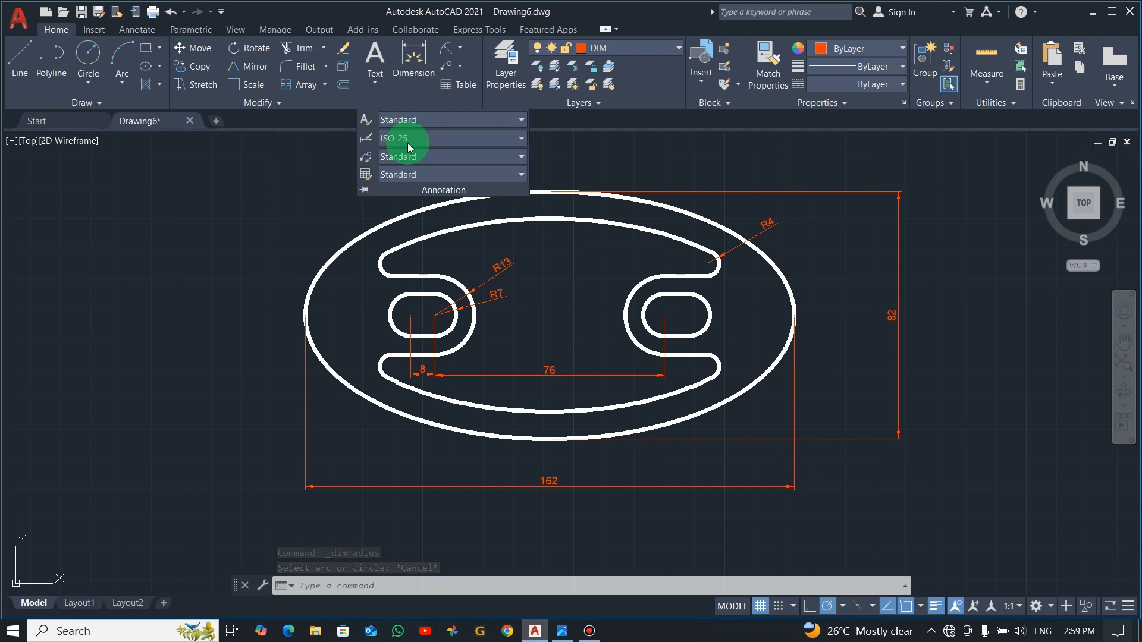
left_click(521, 139)
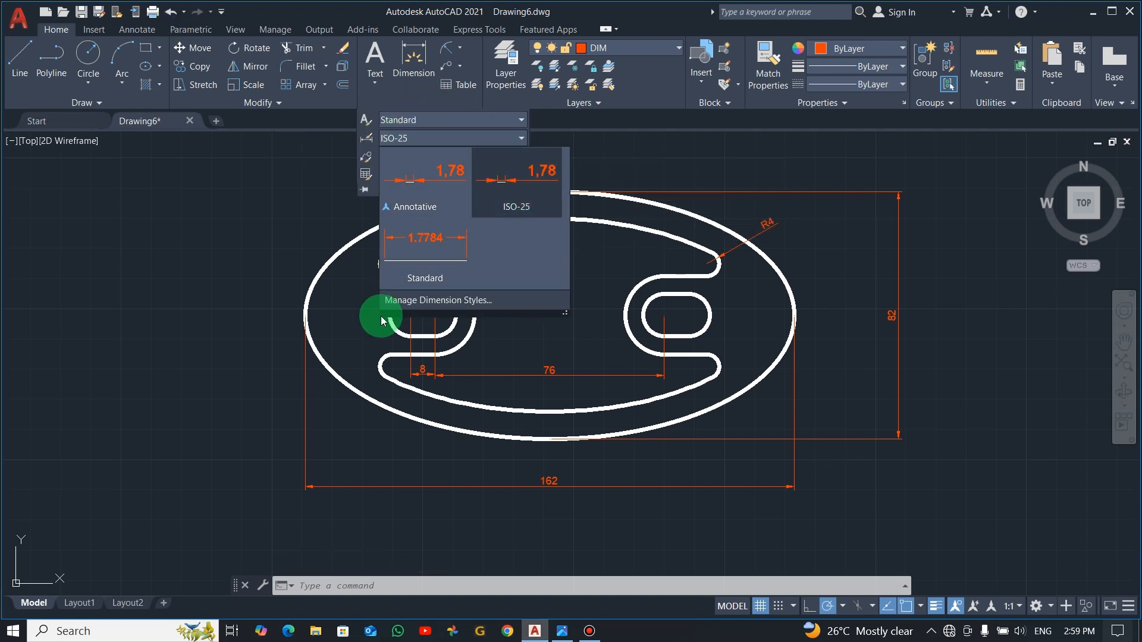
left_click(445, 301)
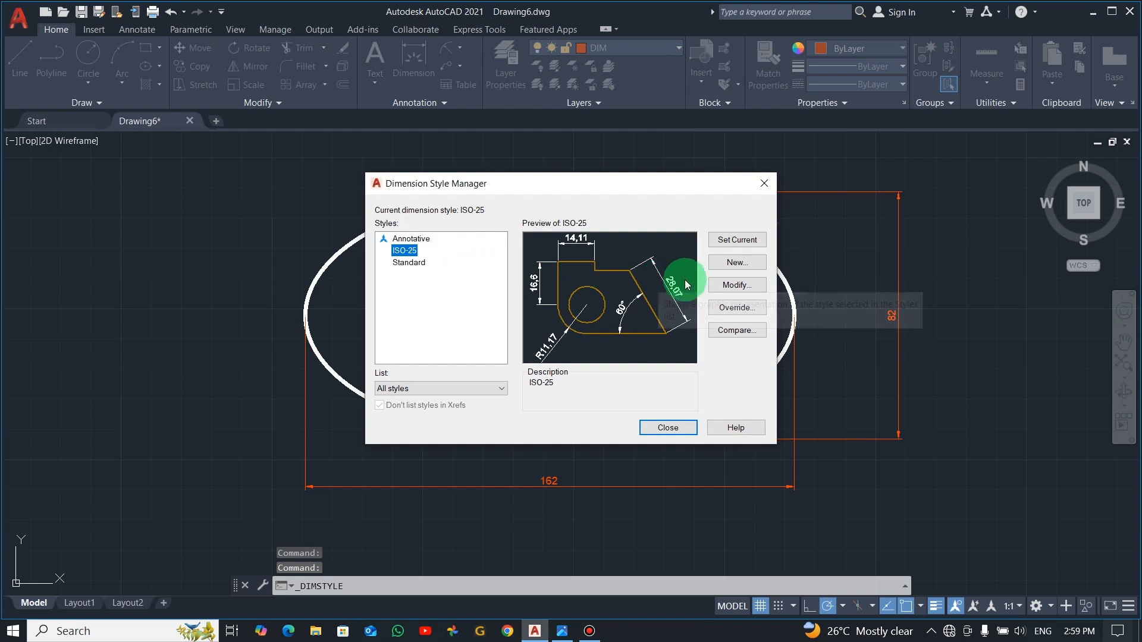
left_click(723, 289)
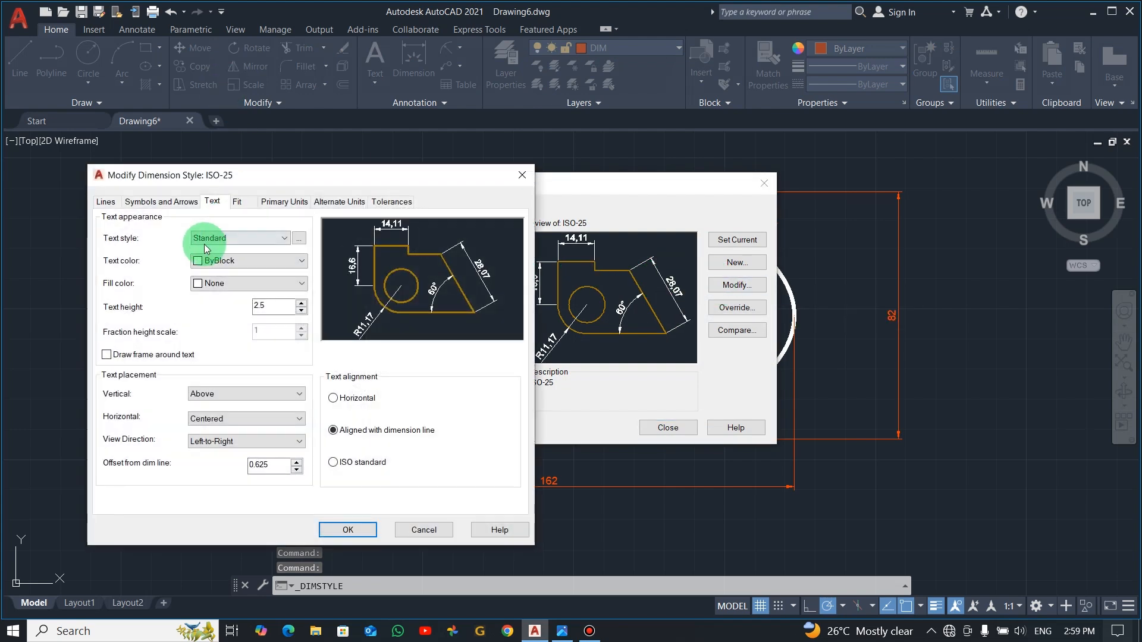
left_click(161, 201)
double_click(129, 350)
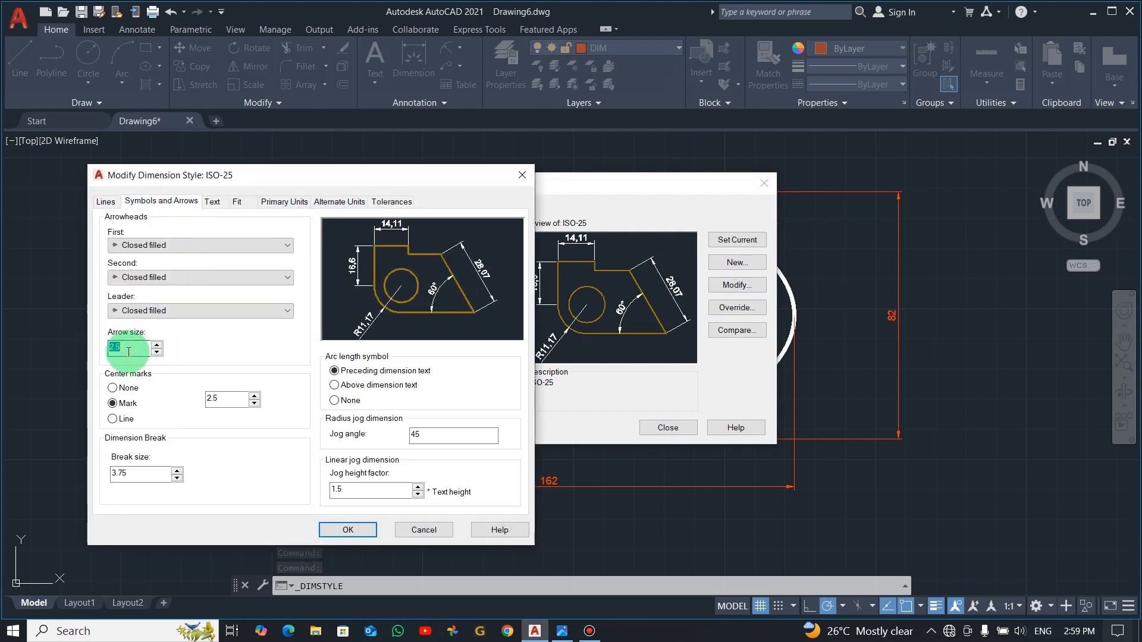
type("5.")
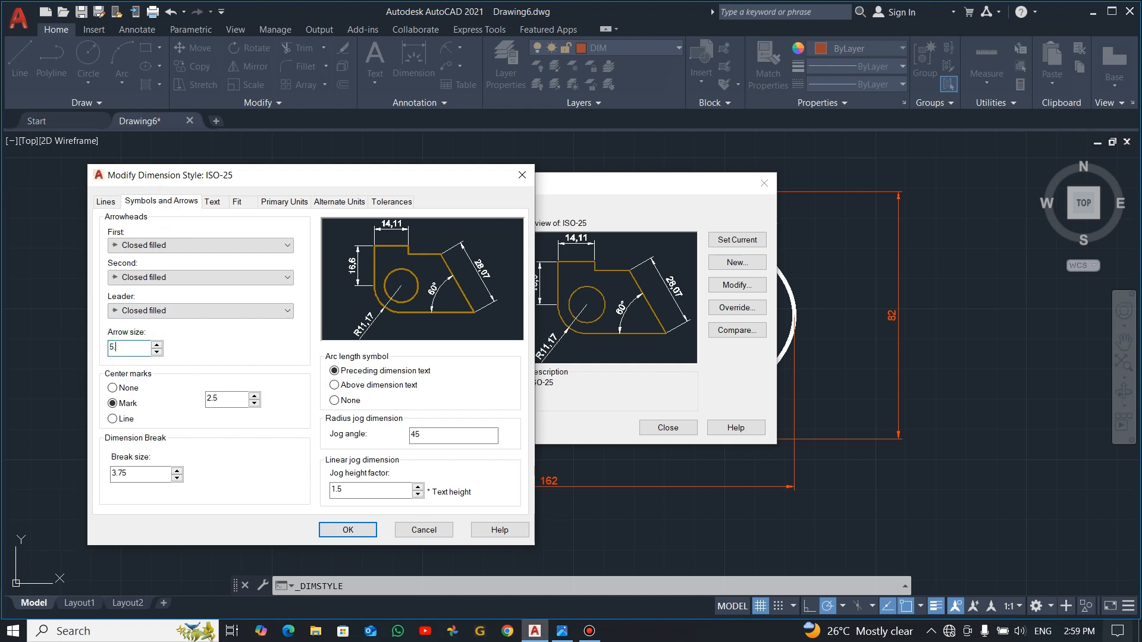
type("5")
- Set the ISO-25 style's dimension text height to 5.5 and apply the style changes to the drawing
left_click(212, 202)
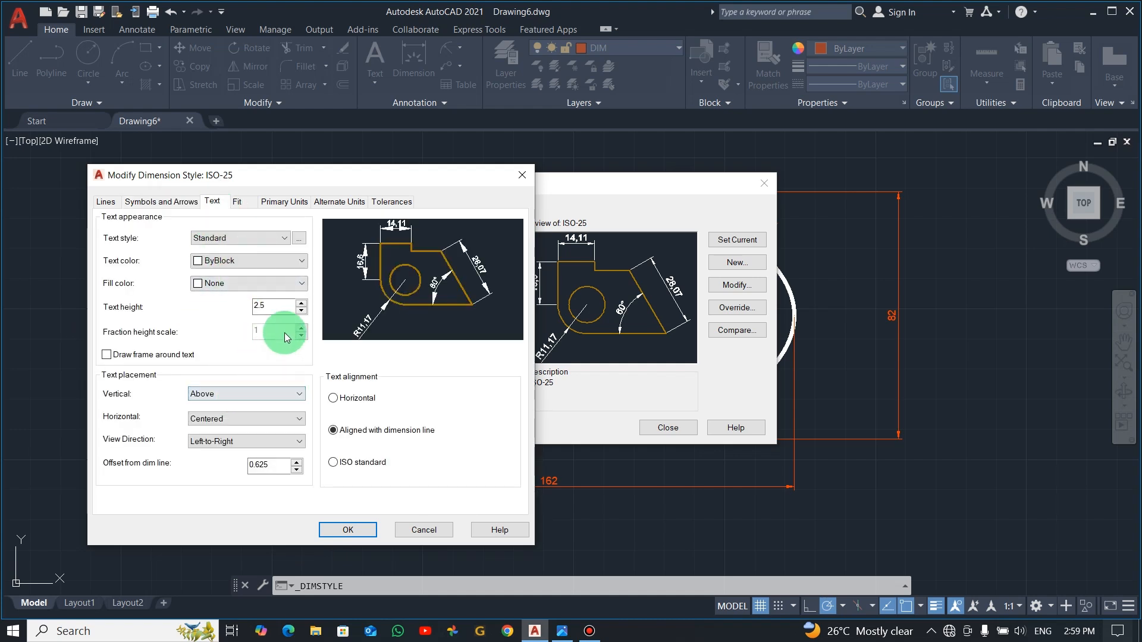
left_click(273, 310)
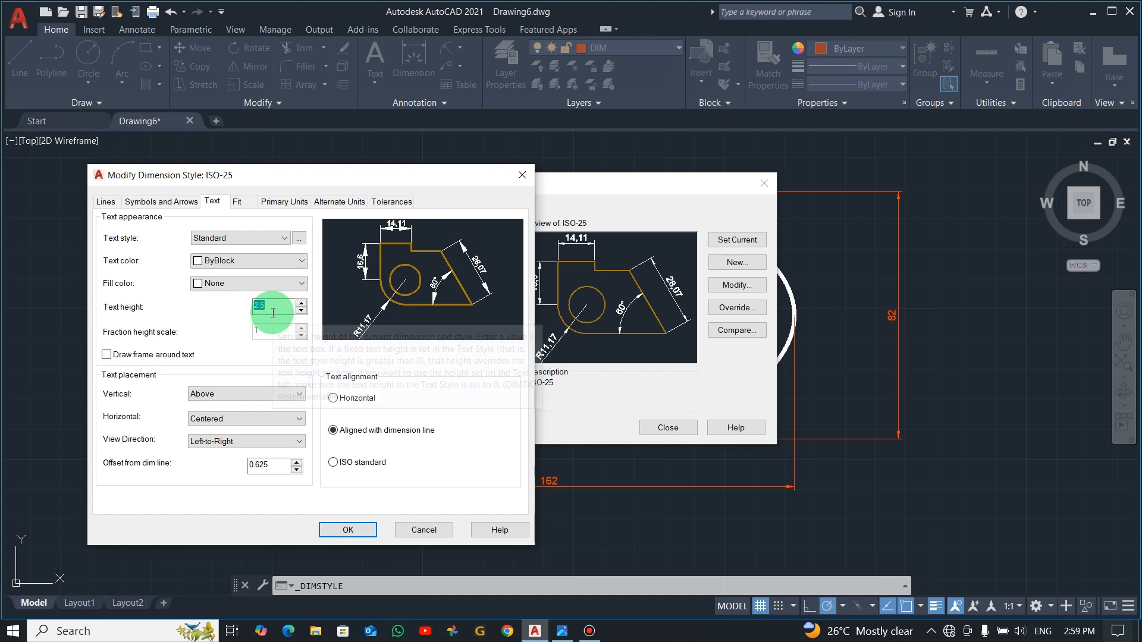
type("5")
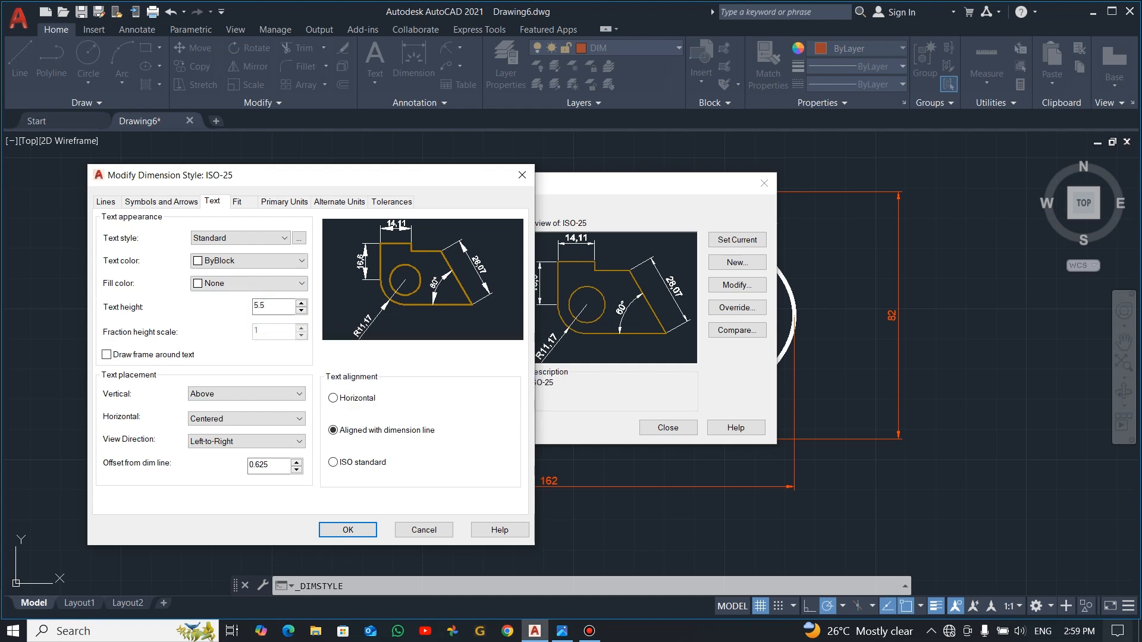
left_click(343, 528)
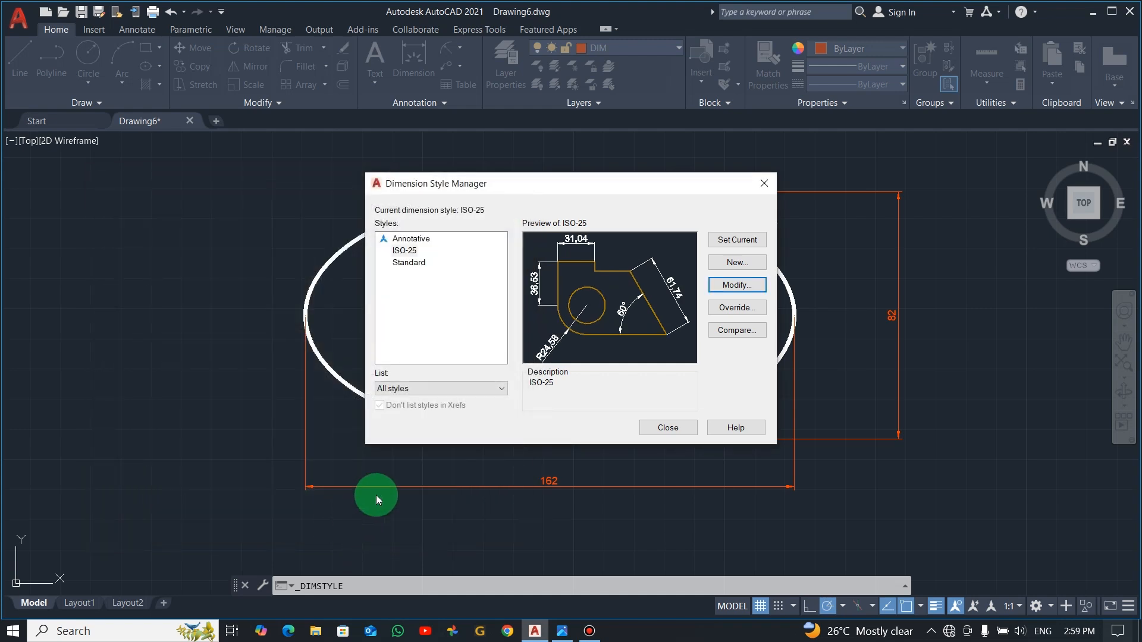
left_click(669, 429)
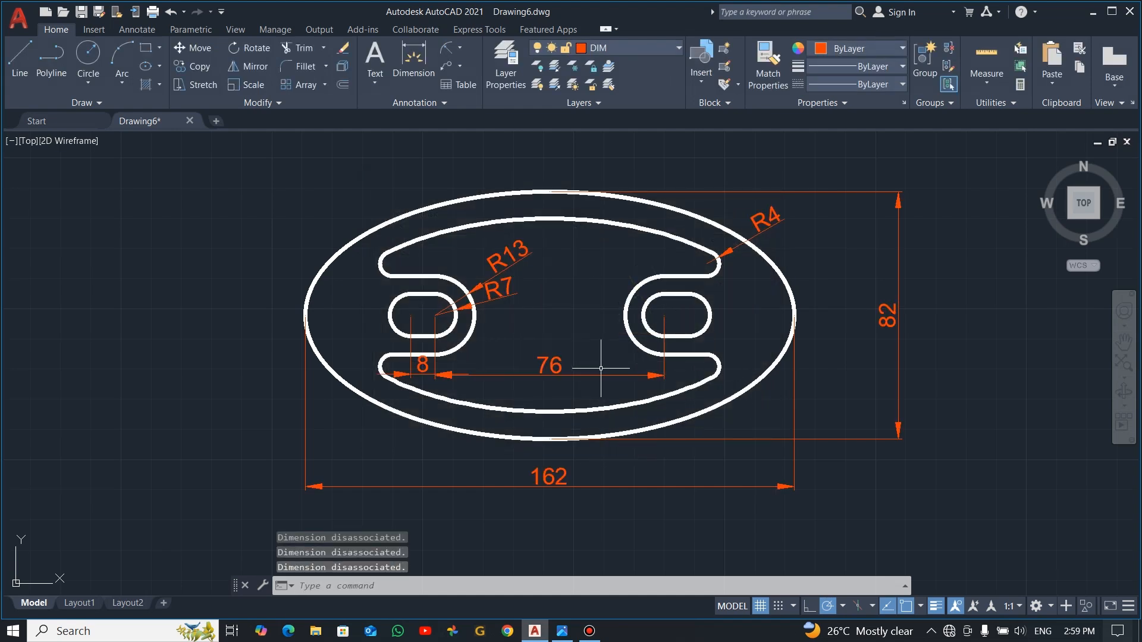
- Separate the overlapping radius texts by moving R7 down level with the left slot's centre and R13 slightly up and to the left
left_click(518, 292)
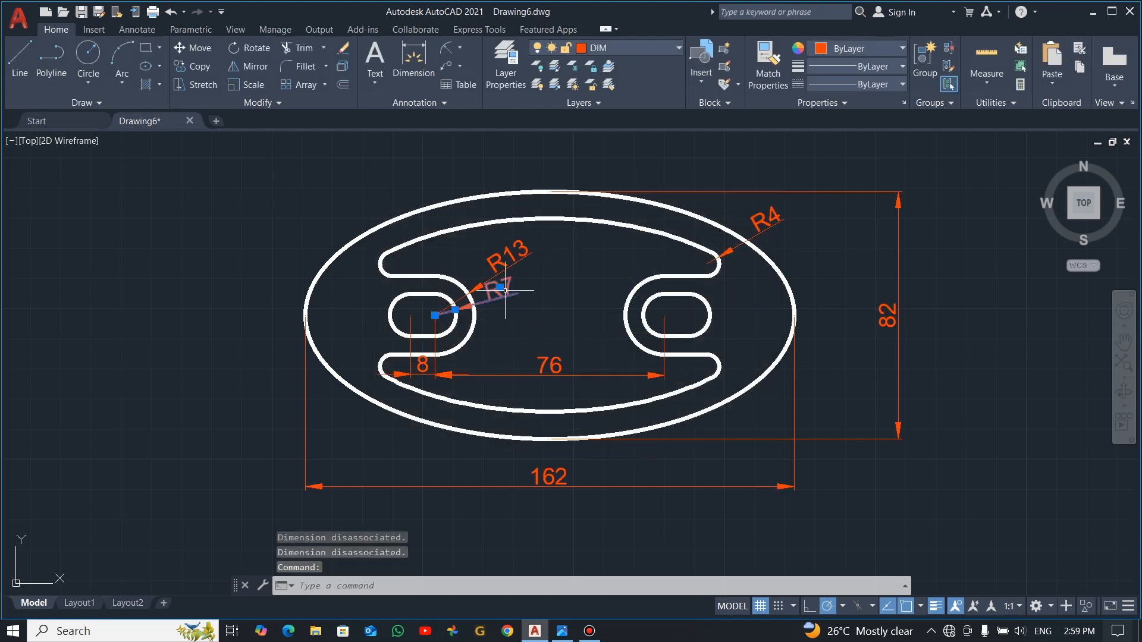
left_click(500, 287)
left_click(508, 317)
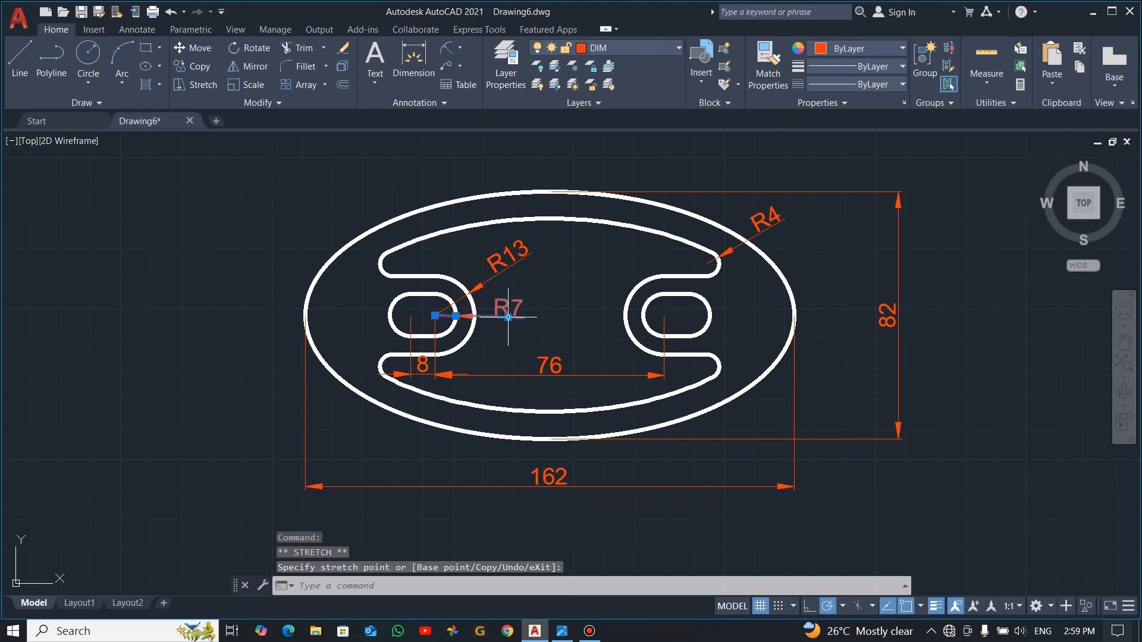
left_click(508, 256)
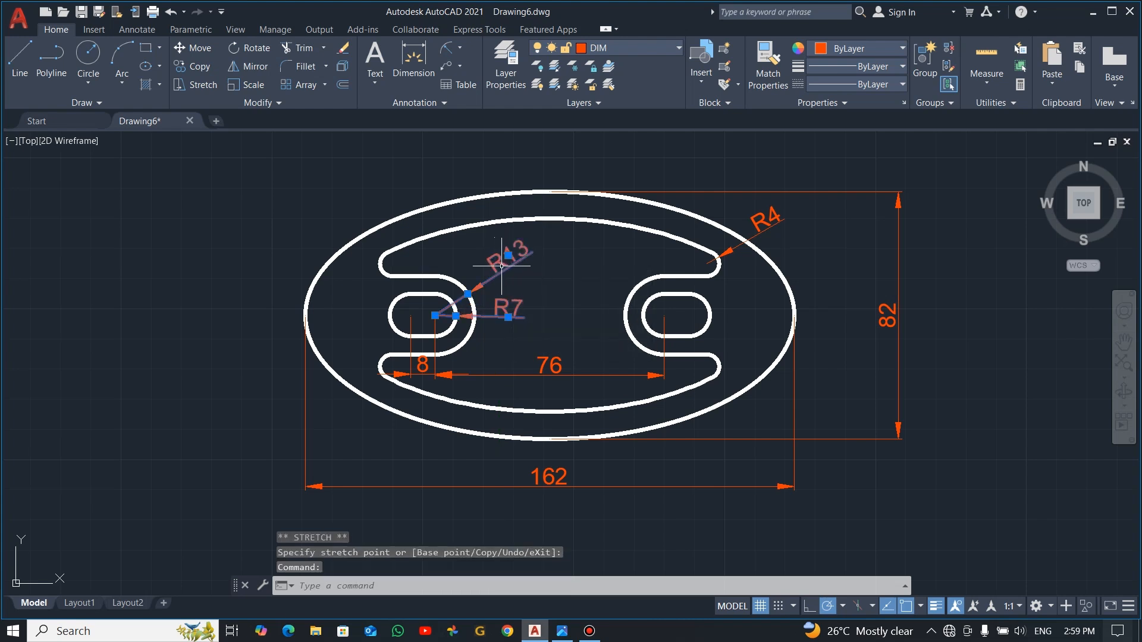
left_click(508, 256)
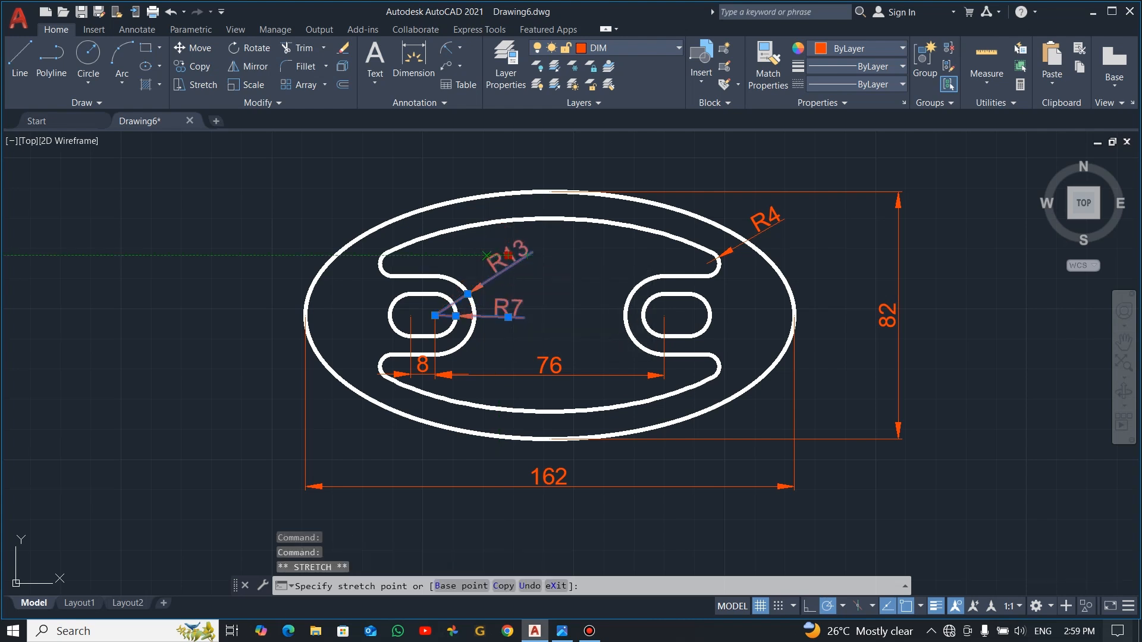
left_click(497, 244)
key("Escape")
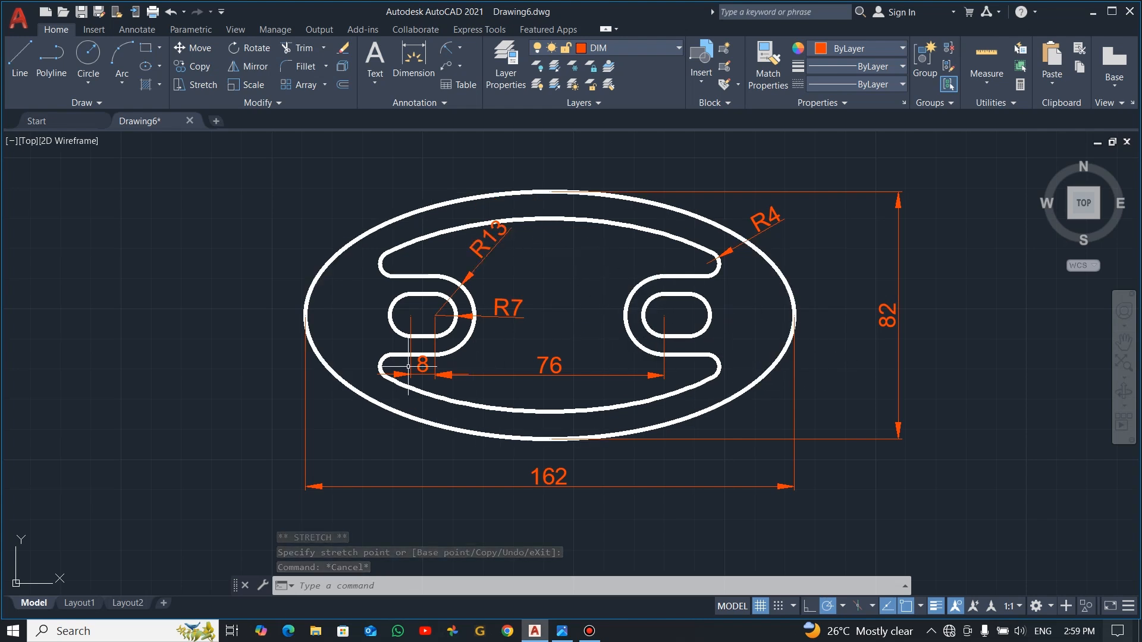
middle_click(239, 331)
middle_click(240, 330)
scroll(608, 322, "down", 2)
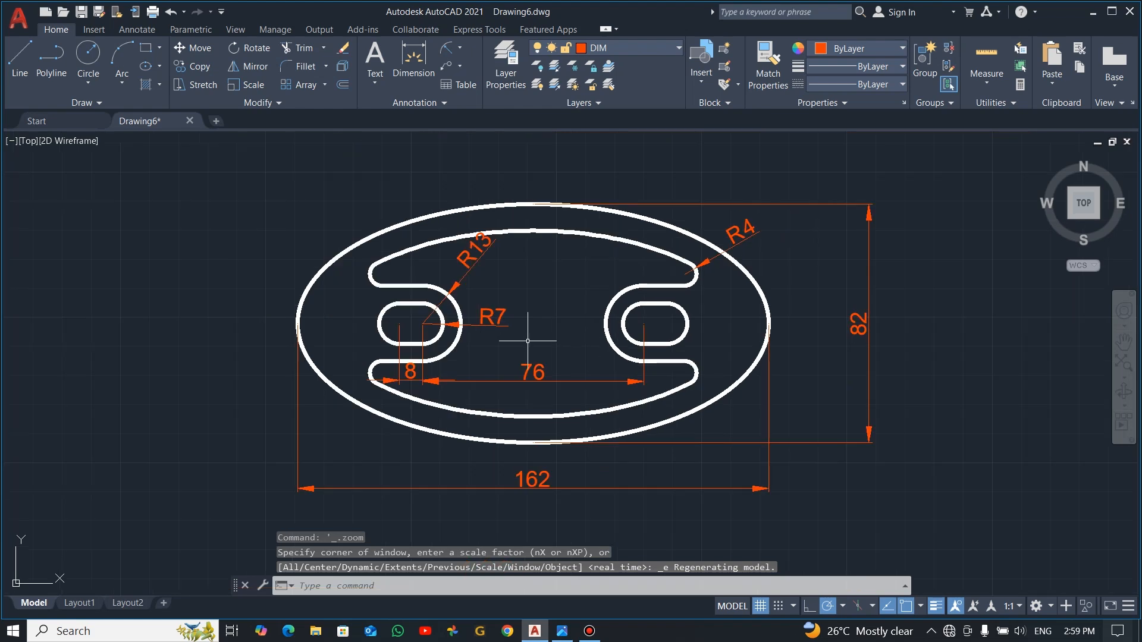
scroll(393, 320, "up", 2)
scroll(553, 321, "down", 2)
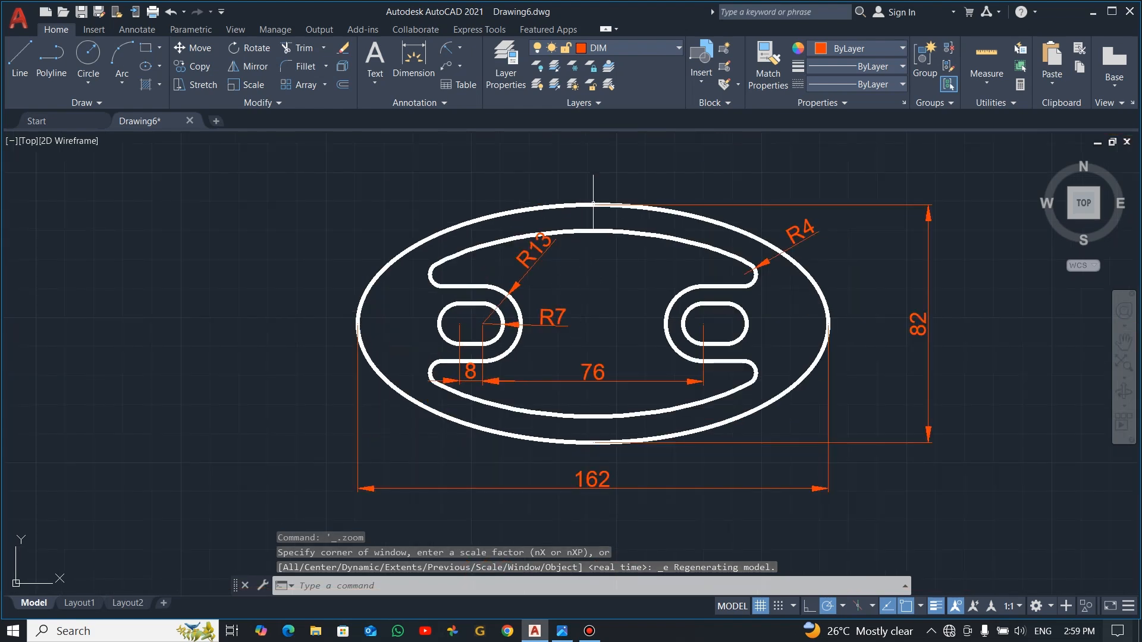
scroll(592, 181, "up", 2)
scroll(604, 365, "down", 2)
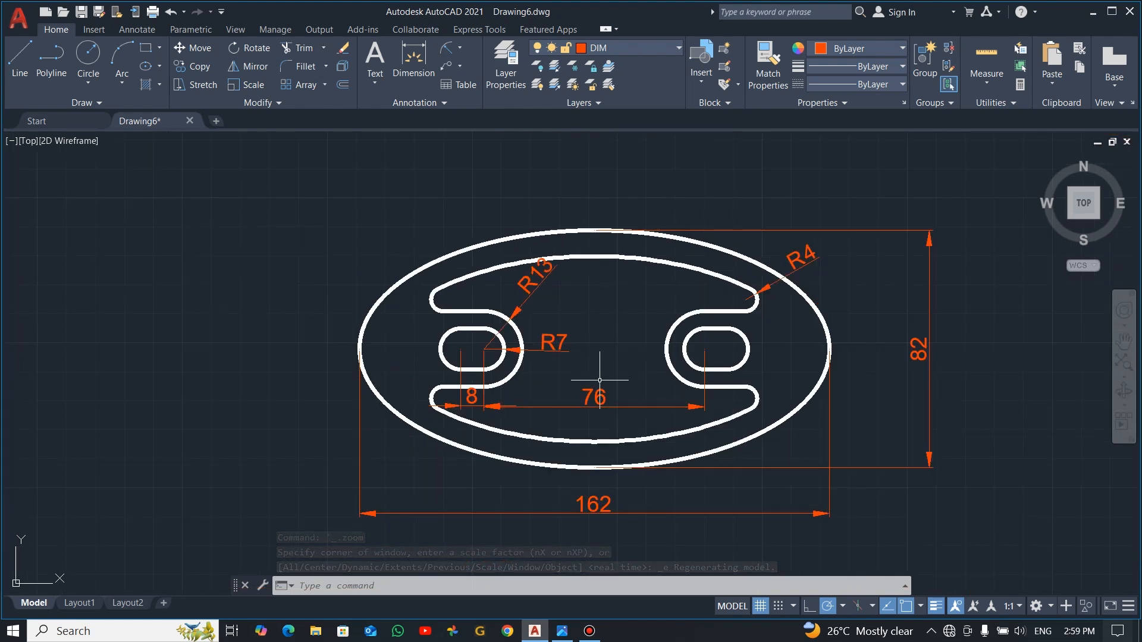